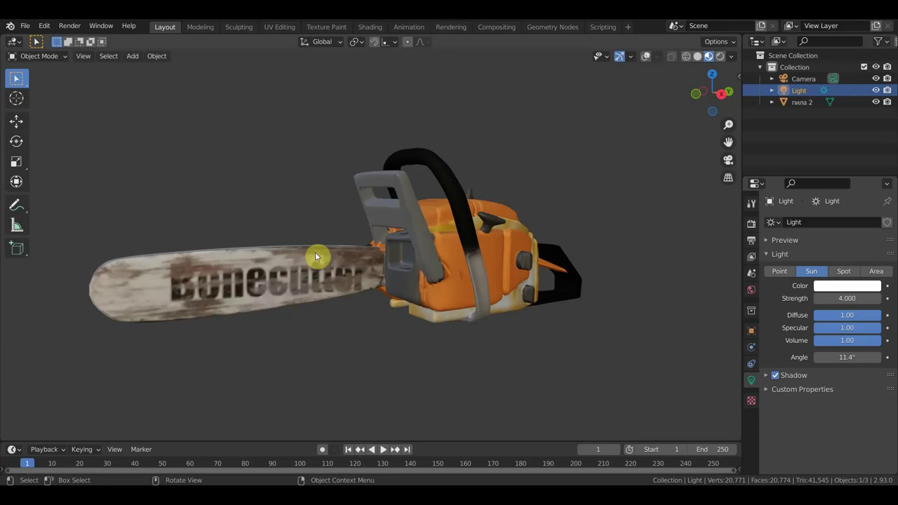
From above, rotate the chainsaw about 90° so it lies along the horizontal axis.
middle_click_drag(315, 253, 425, 245)
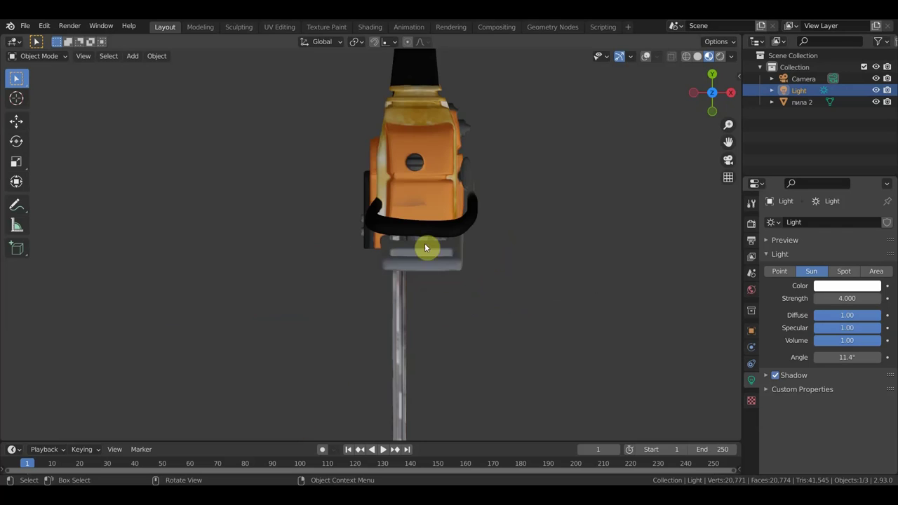
left_click(646, 56)
left_click(423, 202)
scroll(446, 209, "down", 1)
key("r")
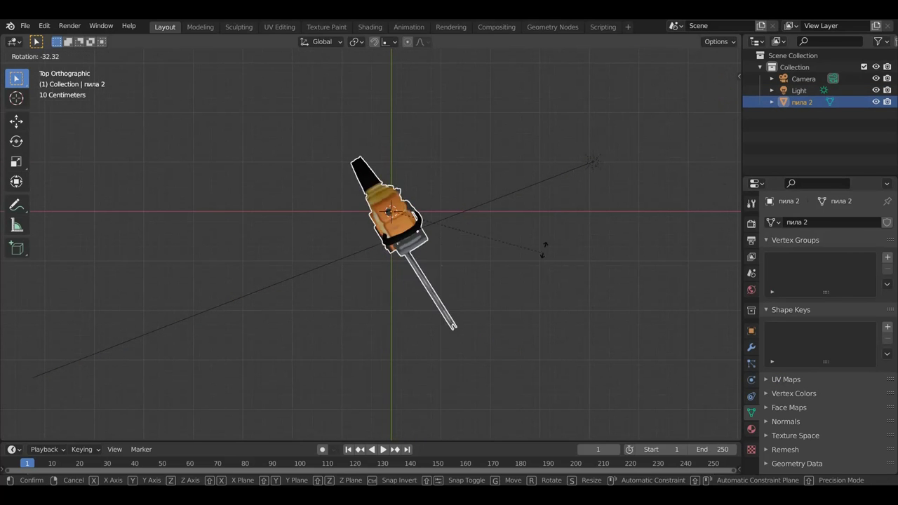
left_click(510, 104)
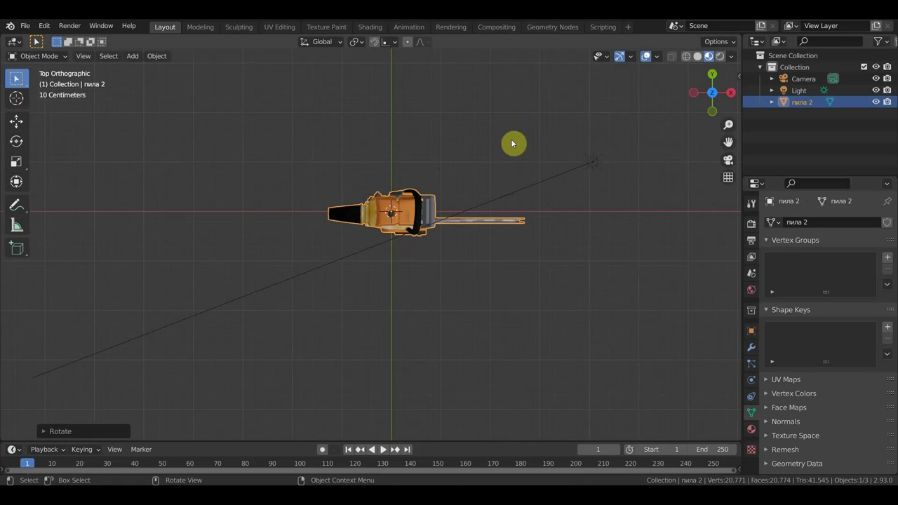
Switch to front view, recentre the saw, and hide the camera and light.
key("KP_2")
key("KP_2")
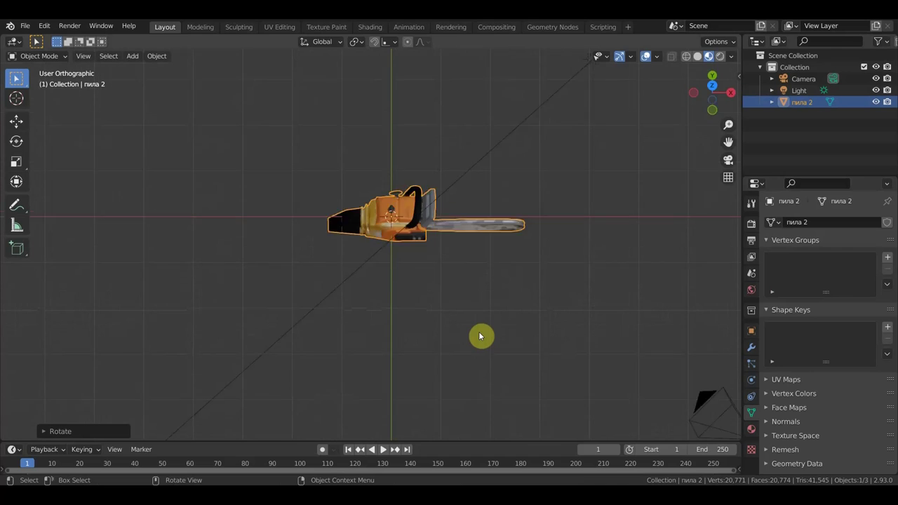
key("KP_1")
scroll(491, 323, "up", 3)
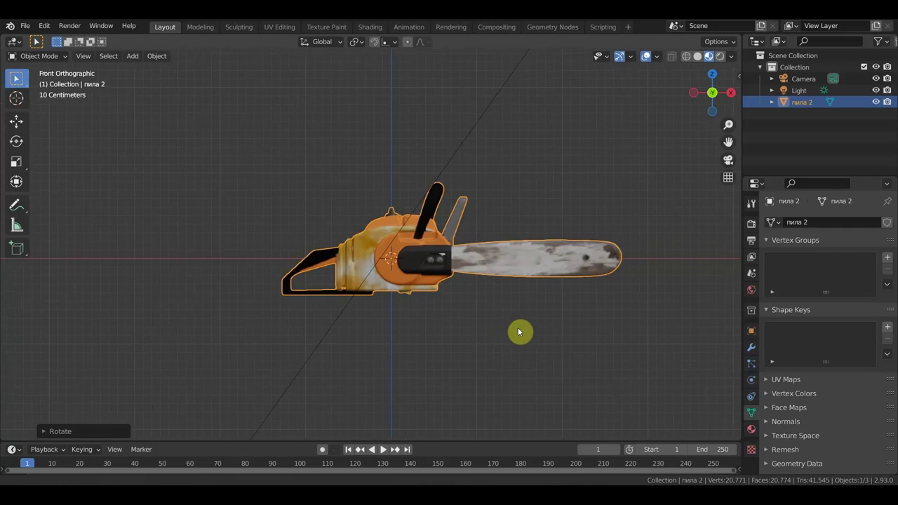
middle_click_drag(518, 330, 409, 339, "shift")
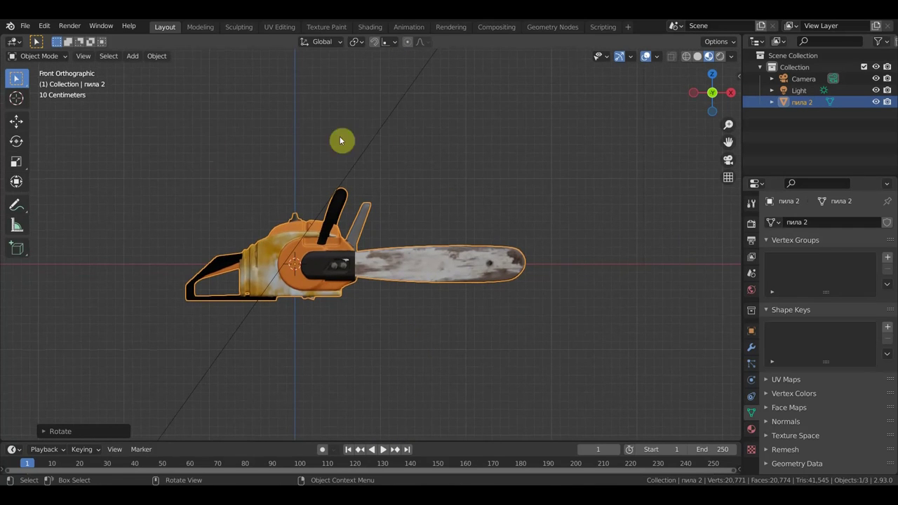
left_click(875, 78)
left_click(877, 90)
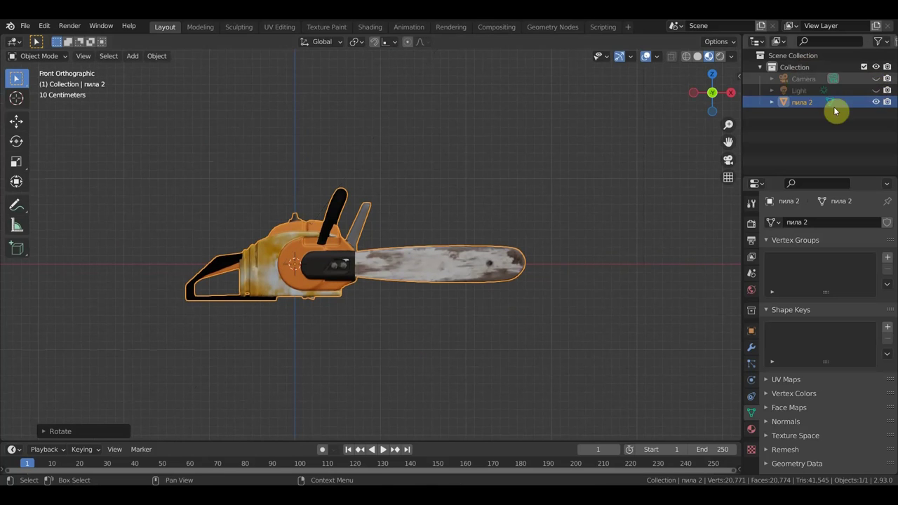
Add a Bezier circle and rotate it 90° upright in the side view.
left_click(132, 59)
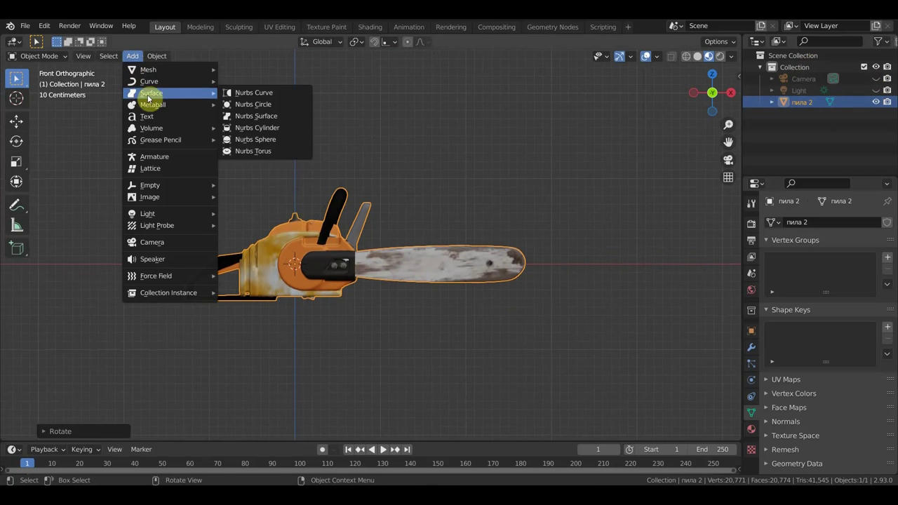
mouse_move(150, 82)
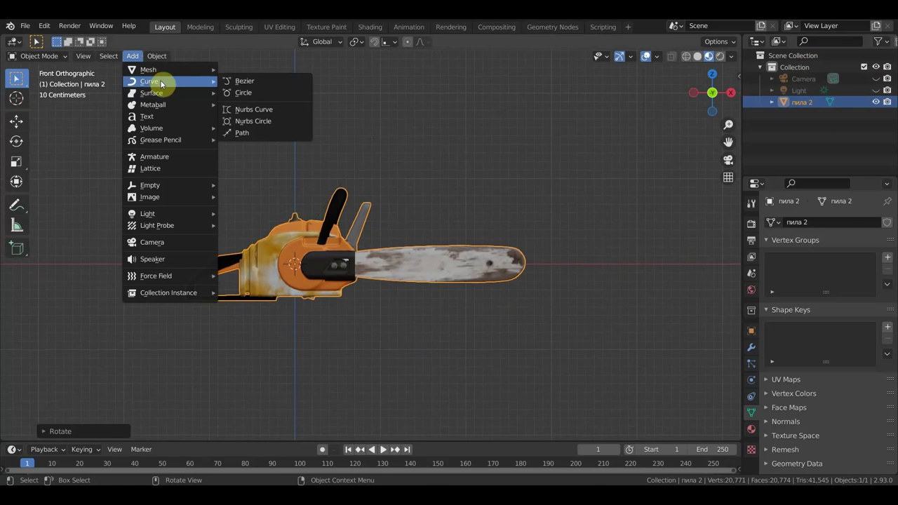
left_click(248, 93)
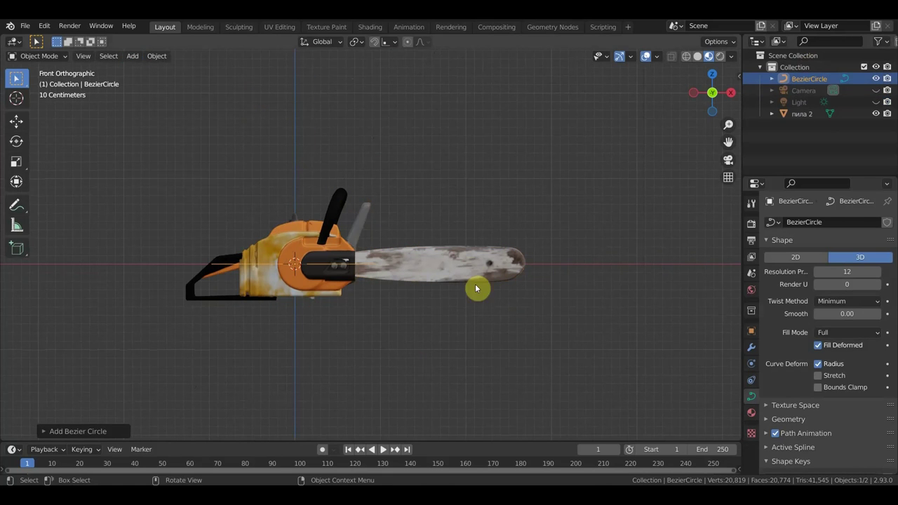
key("KP_3")
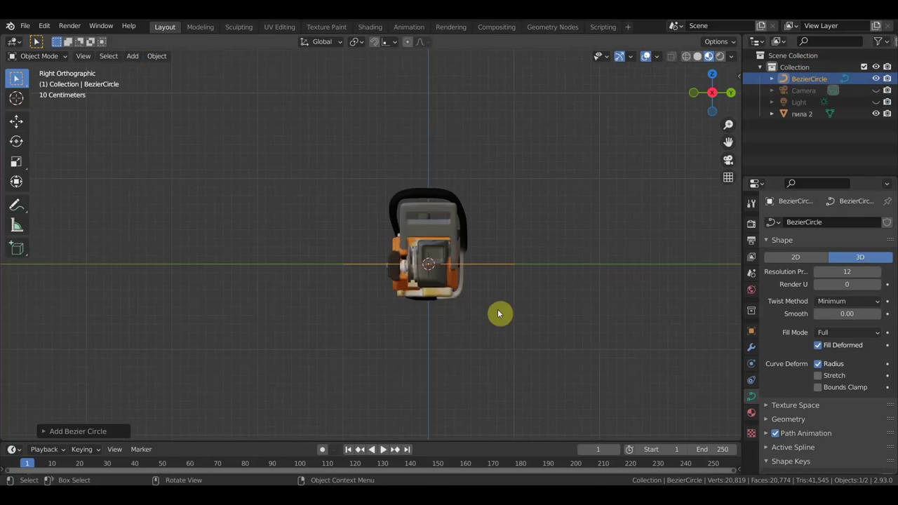
key("r")
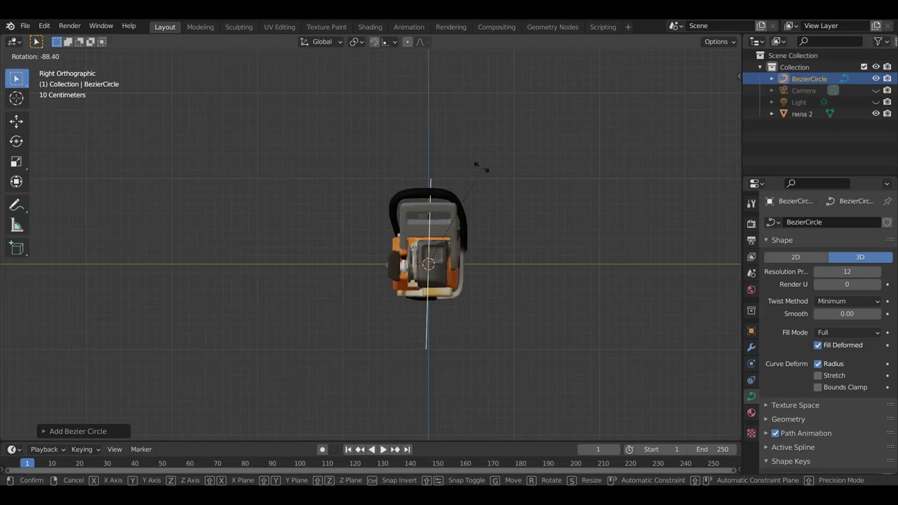
left_click(481, 169)
Return to front view and put the circle into Edit Mode.
key("KP_1")
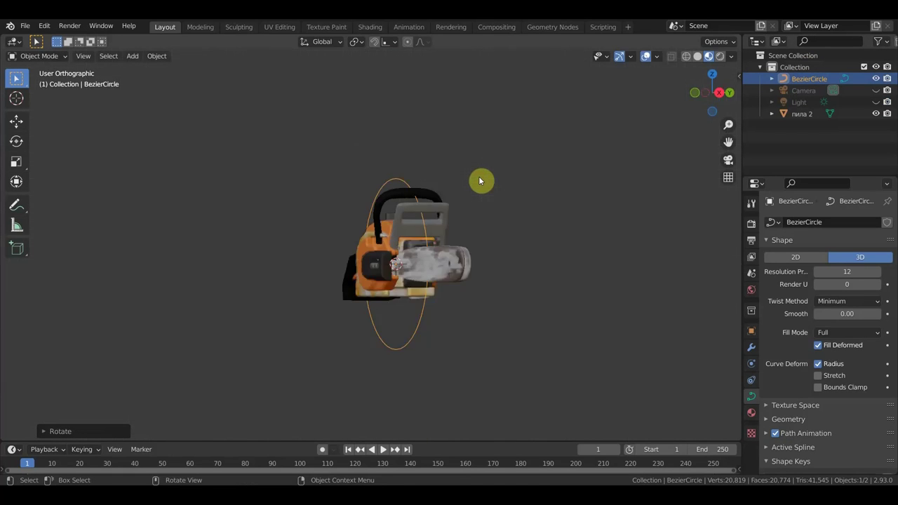
left_click(40, 56)
left_click(44, 80)
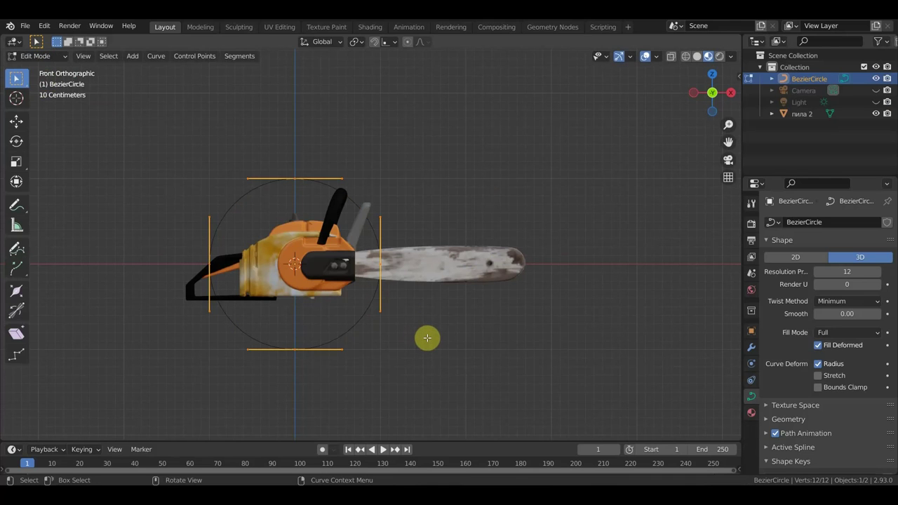
Move the circle onto the guide bar, shrink it, and subdivide it to 24 points.
left_click(17, 121)
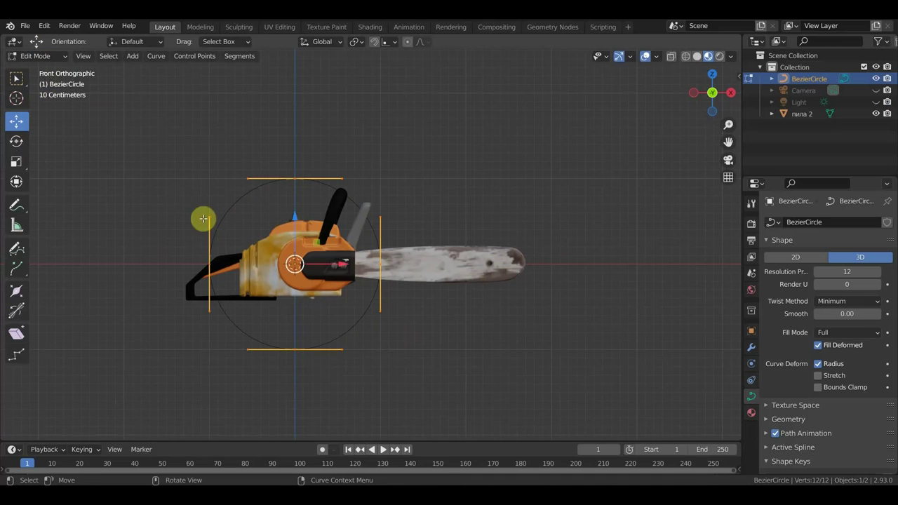
left_click_drag(369, 279, 480, 279)
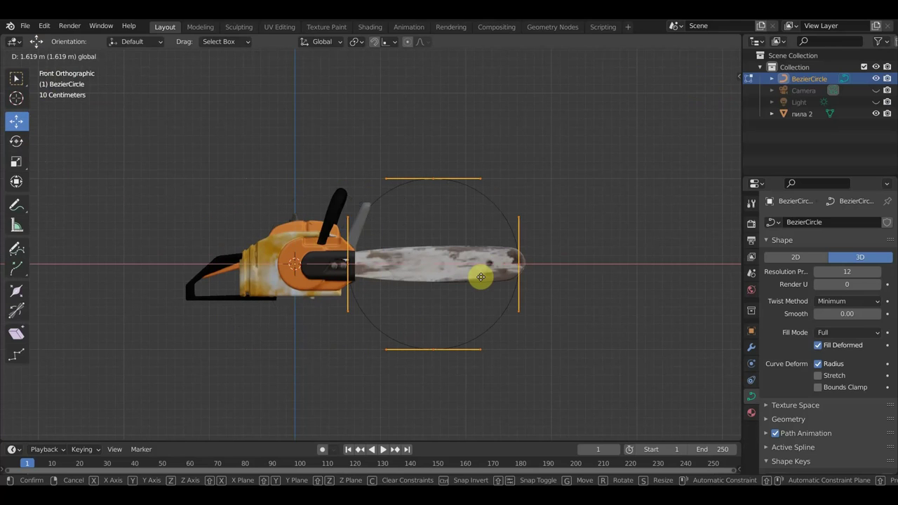
key("s")
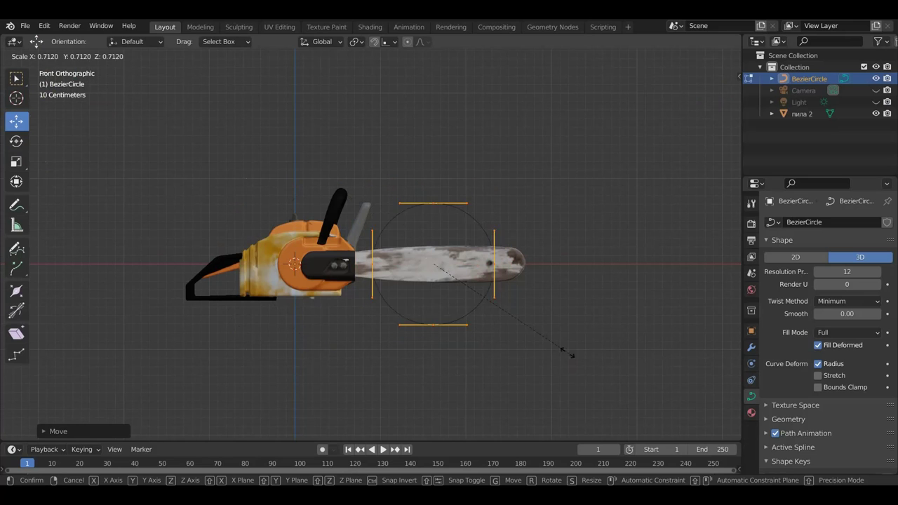
left_click(480, 293)
scroll(483, 292, "up", 2)
scroll(519, 294, "up", 2)
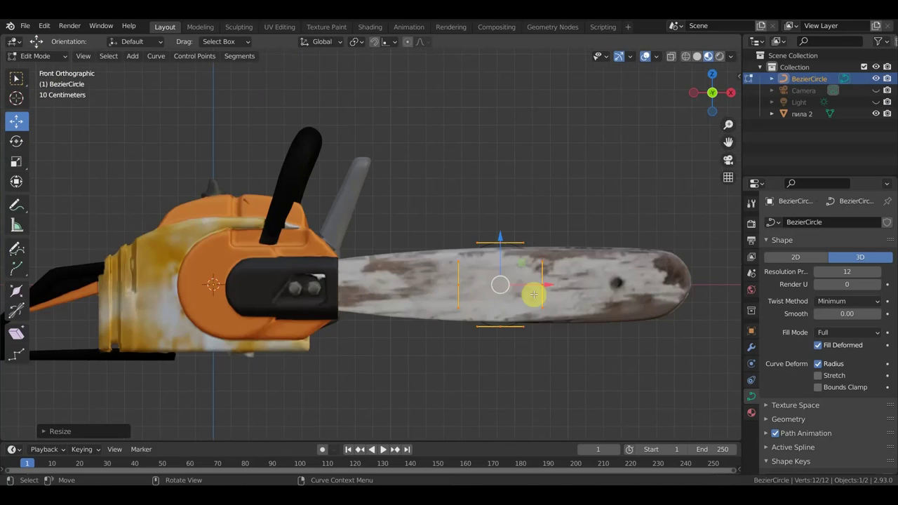
right_click(538, 270)
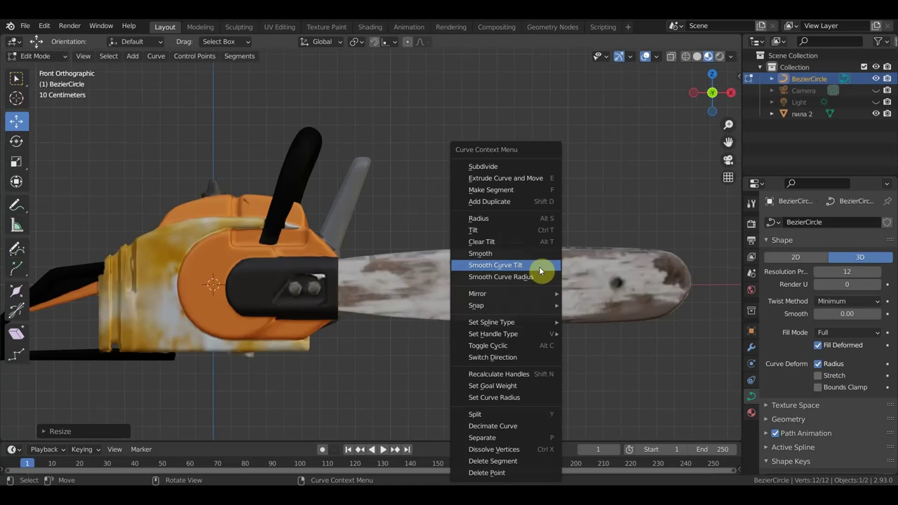
left_click(516, 168)
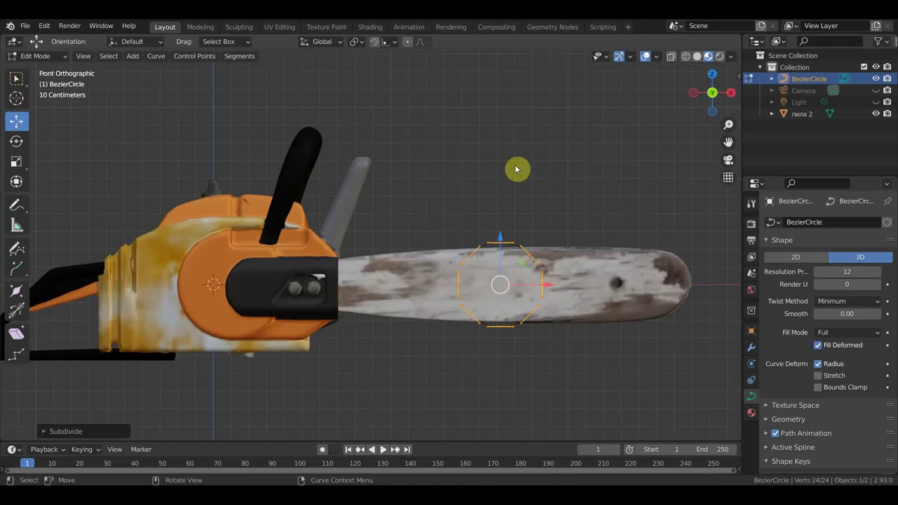
Stretch the circle's left-side points about 1 m toward the saw body.
left_click(459, 285)
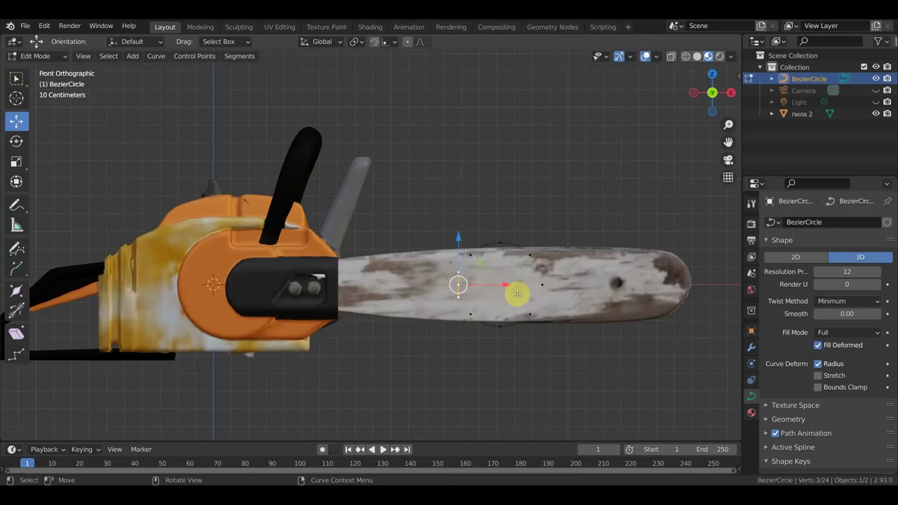
left_click_drag(501, 285, 322, 289)
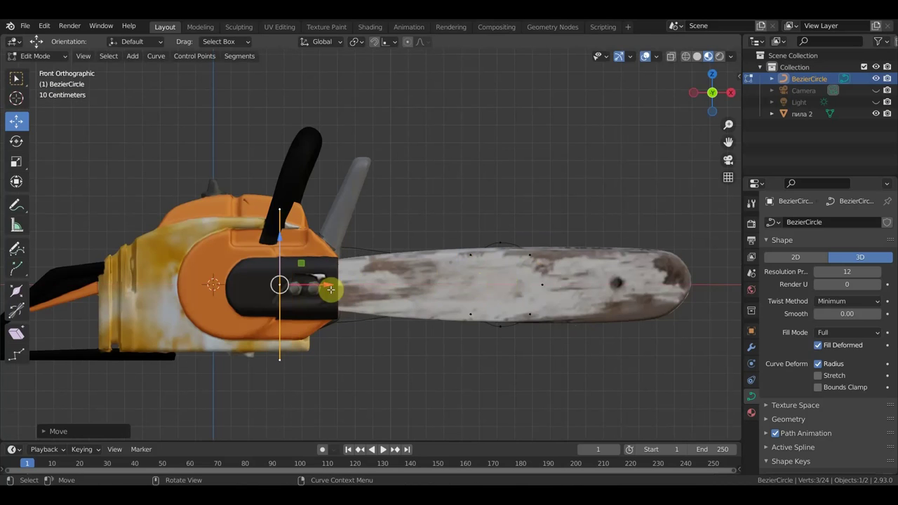
left_click(502, 243)
scroll(536, 258, "up", 3)
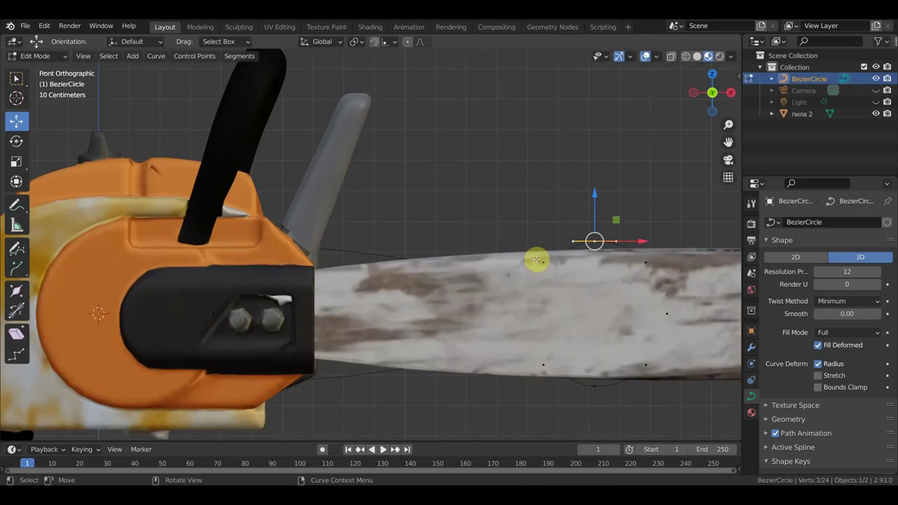
middle_click_drag(545, 266, 465, 255, "shift")
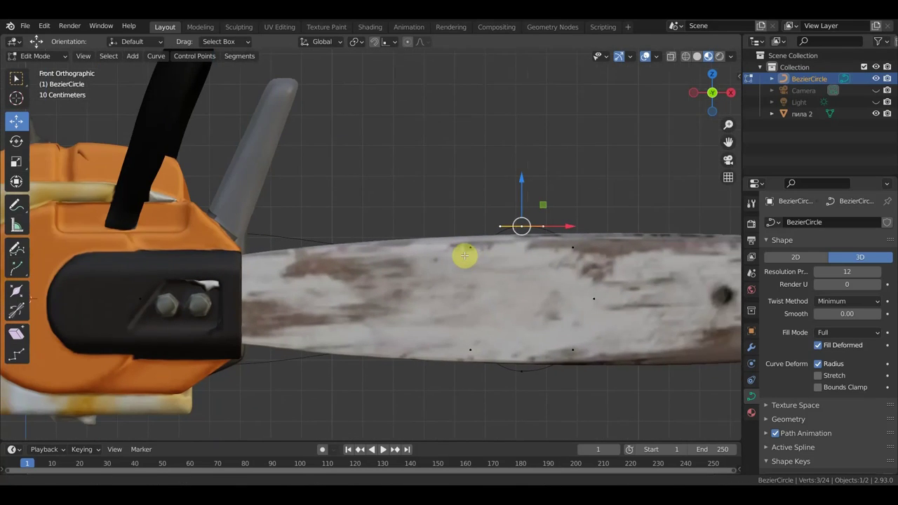
left_click(150, 295)
Hide the chainsaw, then rotate and shift the upper curve point near the bar tip.
left_click(876, 114)
scroll(312, 336, "down", 2)
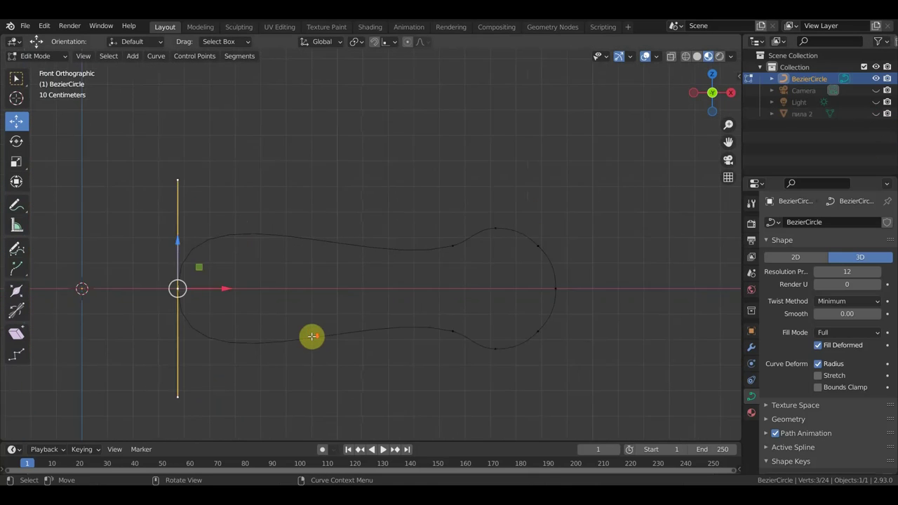
scroll(313, 337, "down", 1)
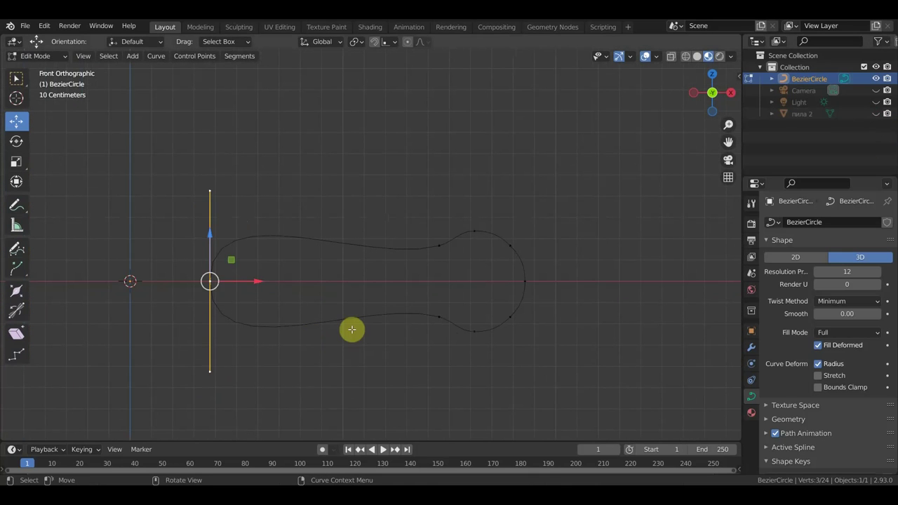
left_click(442, 252)
key("r")
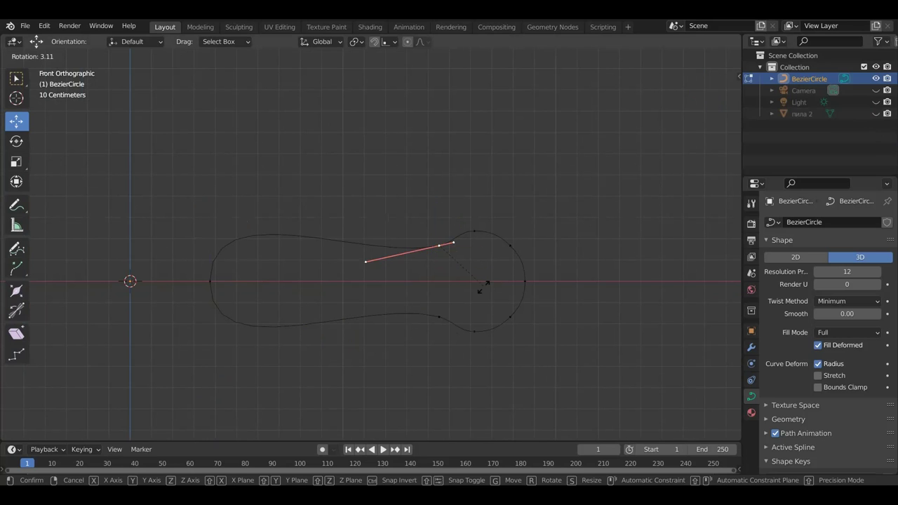
left_click(475, 295)
left_click_drag(487, 287, 368, 290)
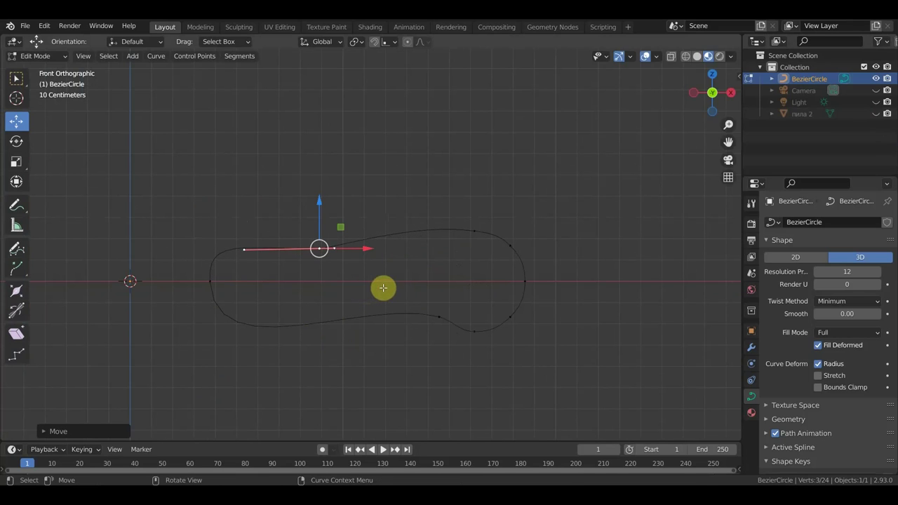
key("r")
left_click(386, 283)
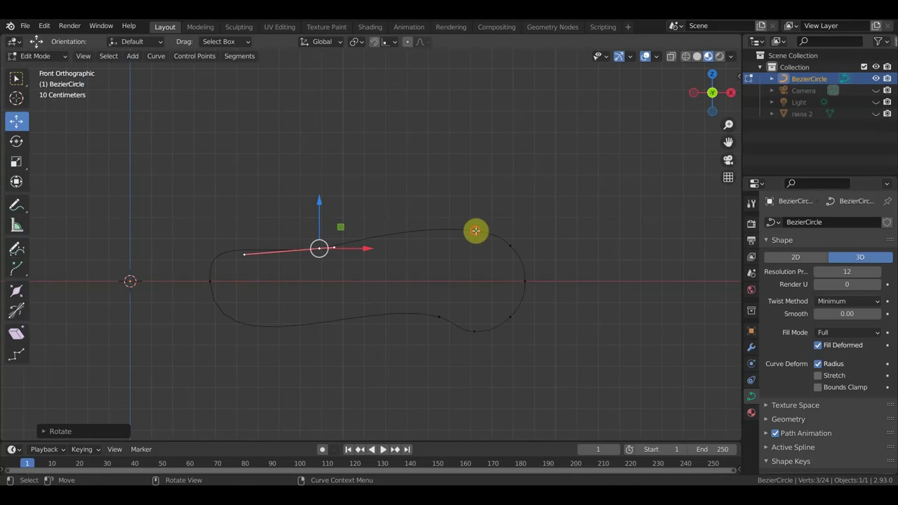
Move another top point and adjust its handles and the lower-right bend handle.
left_click(476, 231)
key("g")
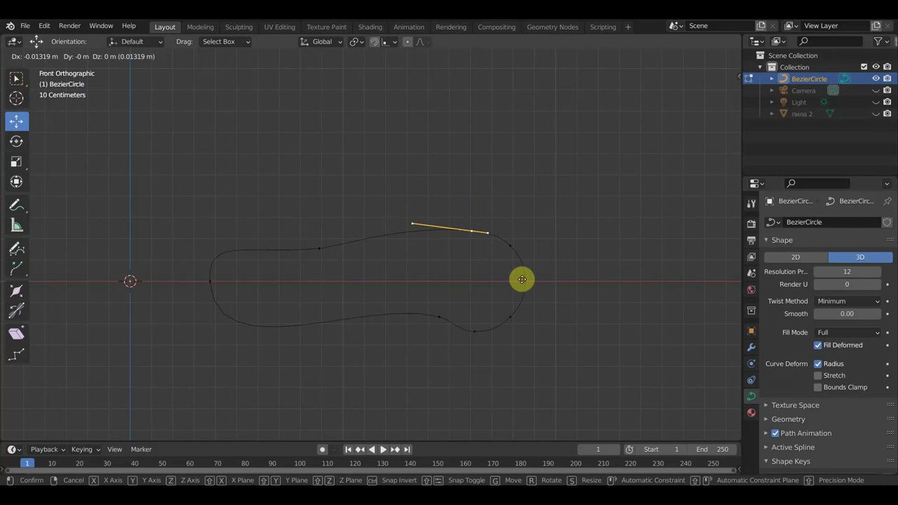
left_click(485, 290)
left_click(513, 249)
key("g")
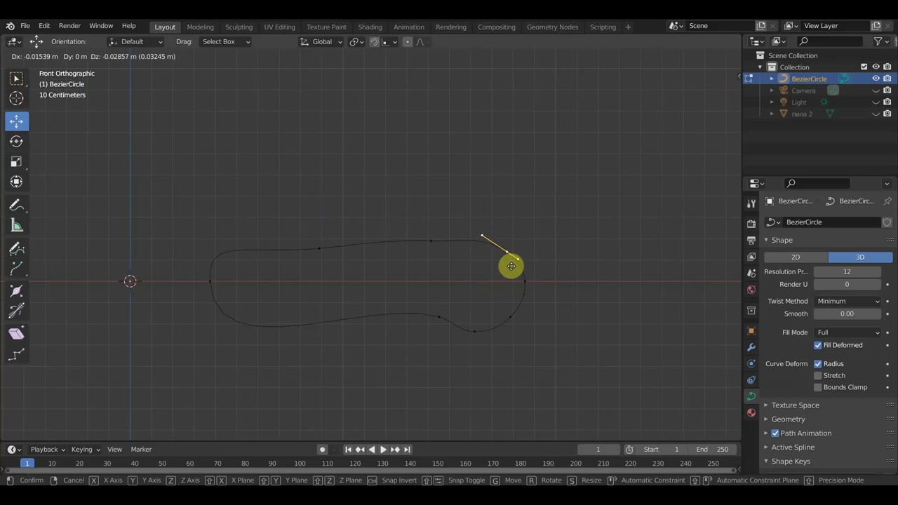
left_click(511, 269)
left_click(509, 321)
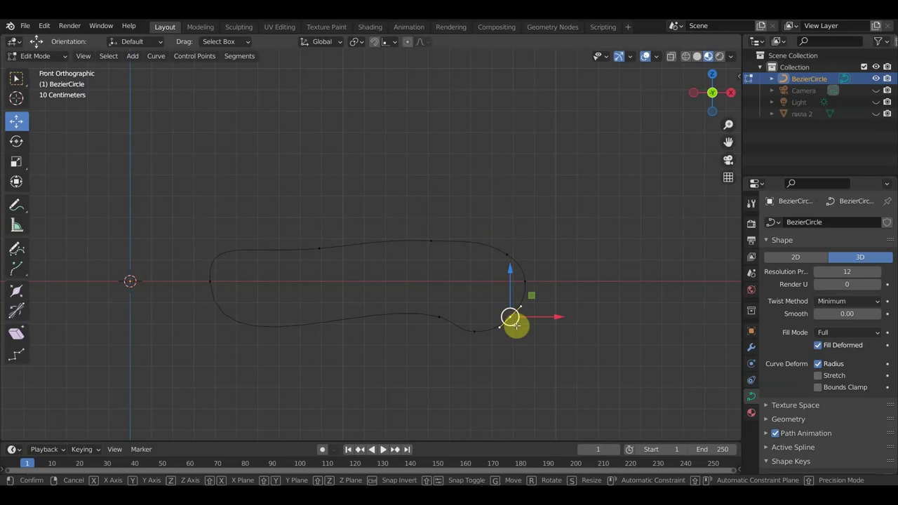
key("g")
left_click(514, 322)
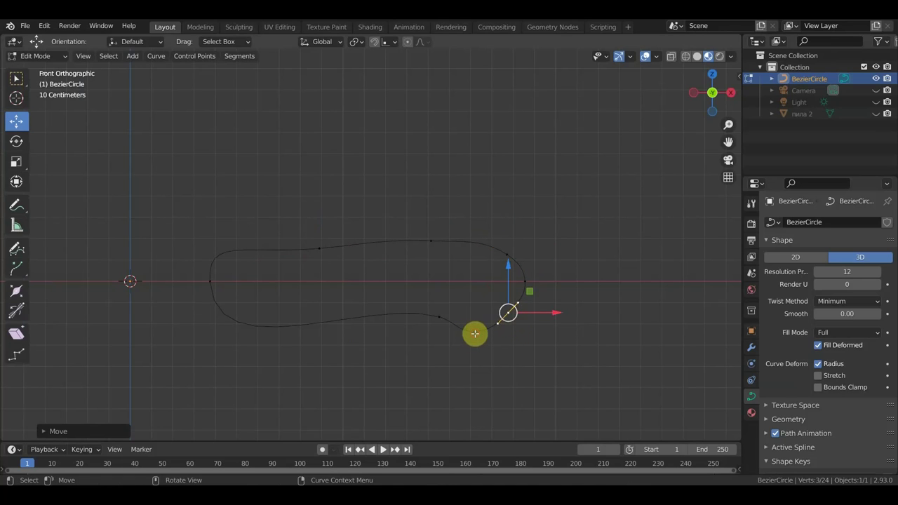
Reposition the bottom curve points and rotate their handle along the bar's lower edge.
left_click(475, 332)
key("g")
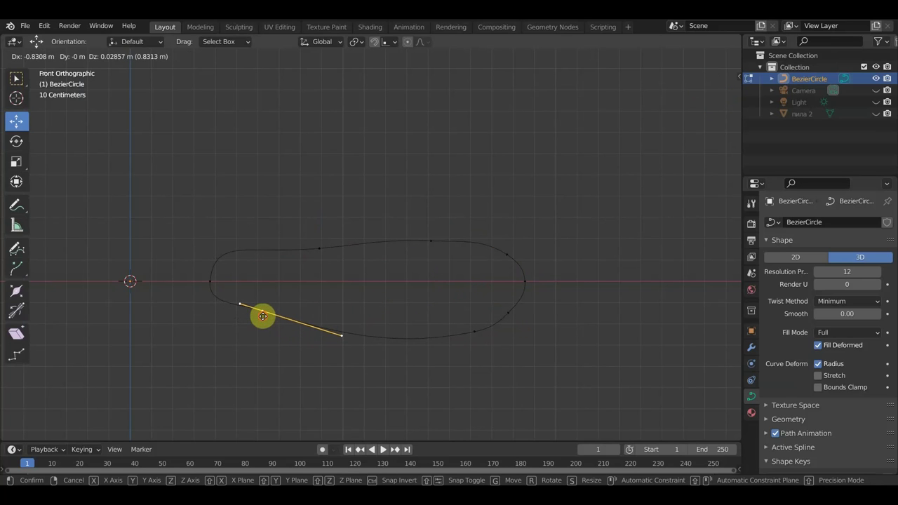
left_click(262, 316)
key("r")
left_click(344, 330)
key("g")
left_click(345, 326)
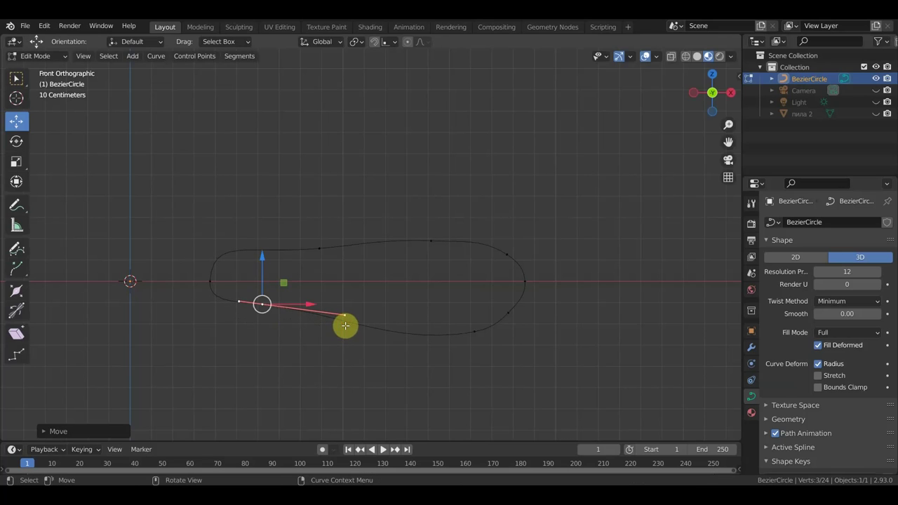
left_click(474, 332)
key("g")
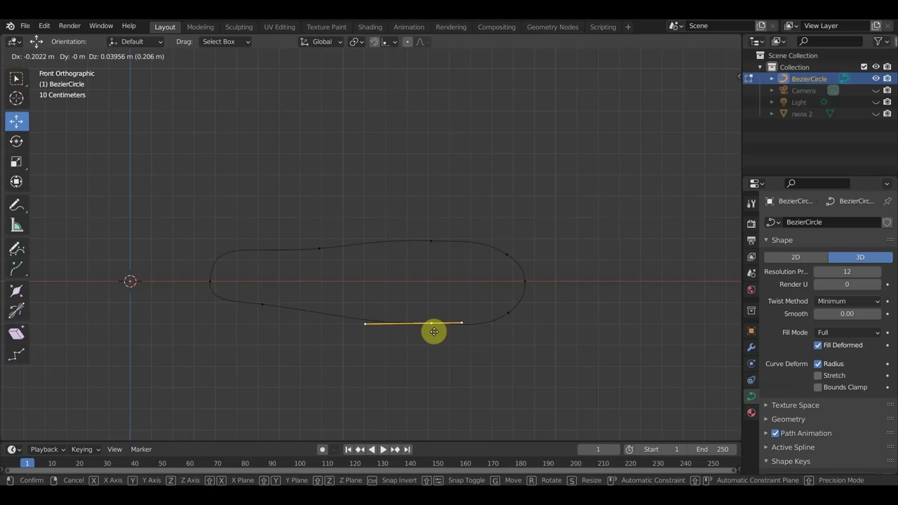
left_click(429, 329)
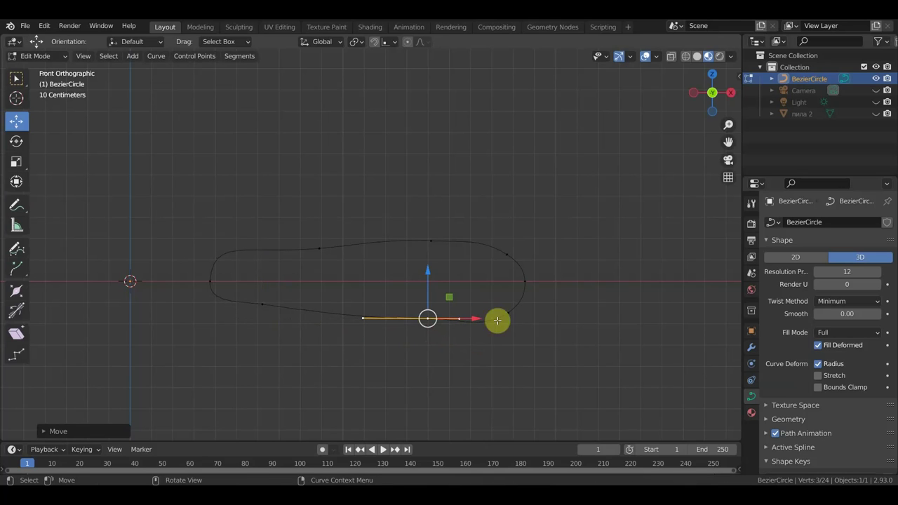
Nudge the leftmost and a nearby point into place, then show the chainsaw again.
left_click(201, 278)
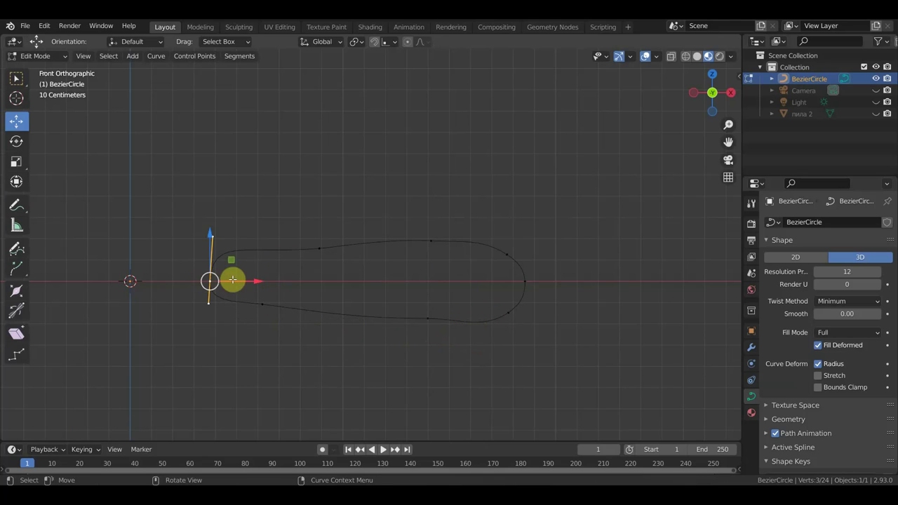
key("g")
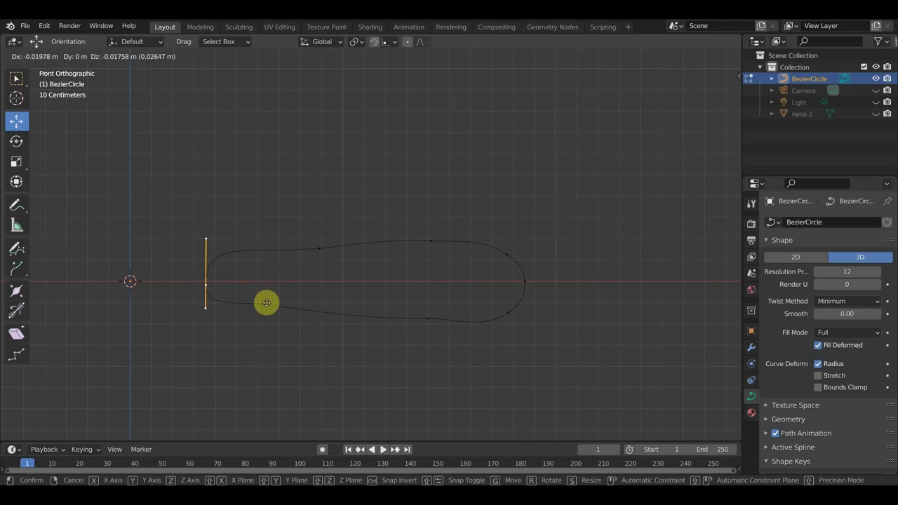
left_click(267, 302)
left_click(319, 250)
key("g")
left_click(319, 257)
left_click(876, 114)
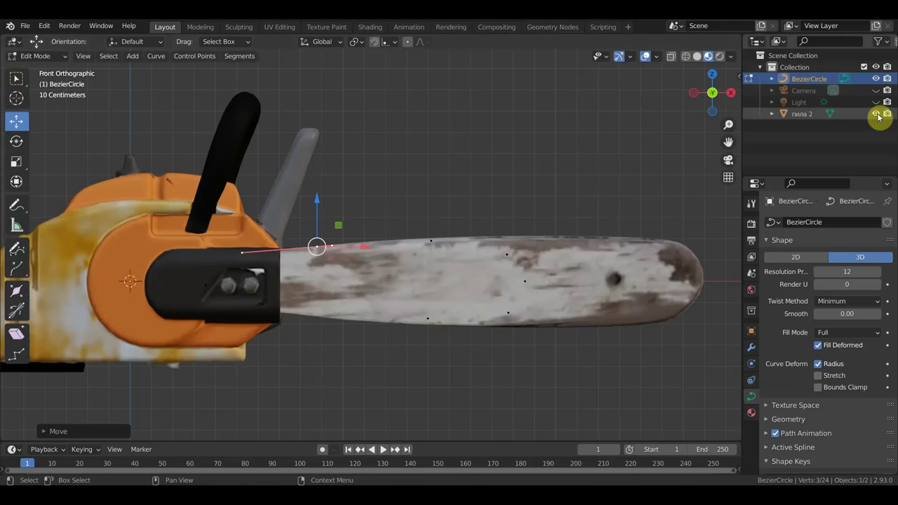
Switch to see-through wireframe shading and move a curve point to the bar's rounded tip.
left_click(698, 56)
left_click(685, 57)
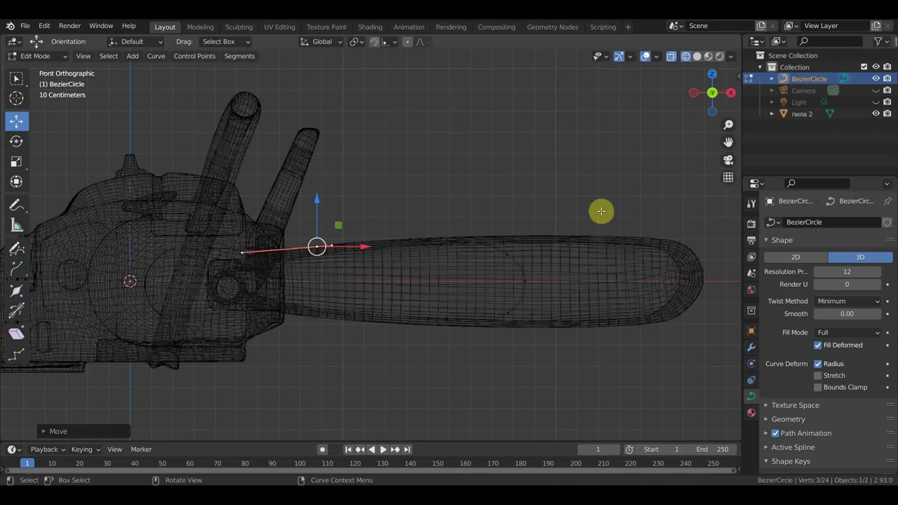
key("a")
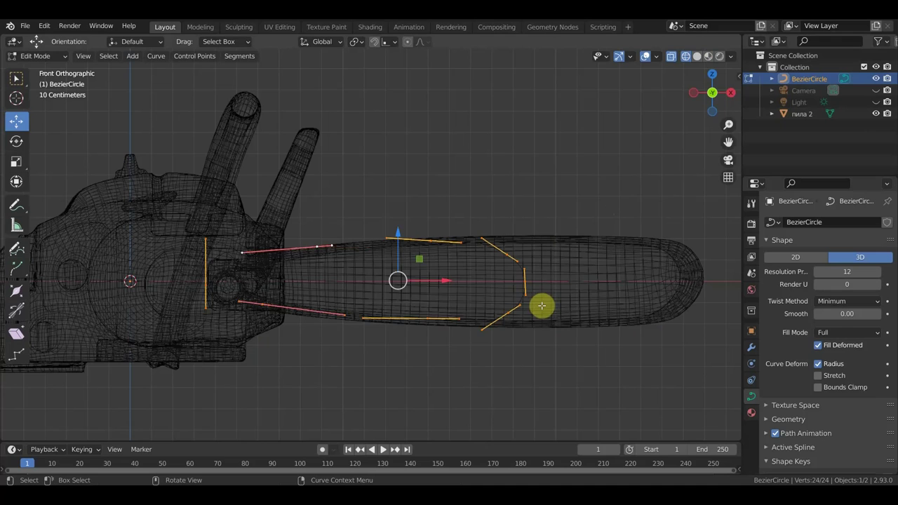
scroll(543, 306, "down", 3)
left_click(460, 266)
left_click_drag(460, 266, 561, 265)
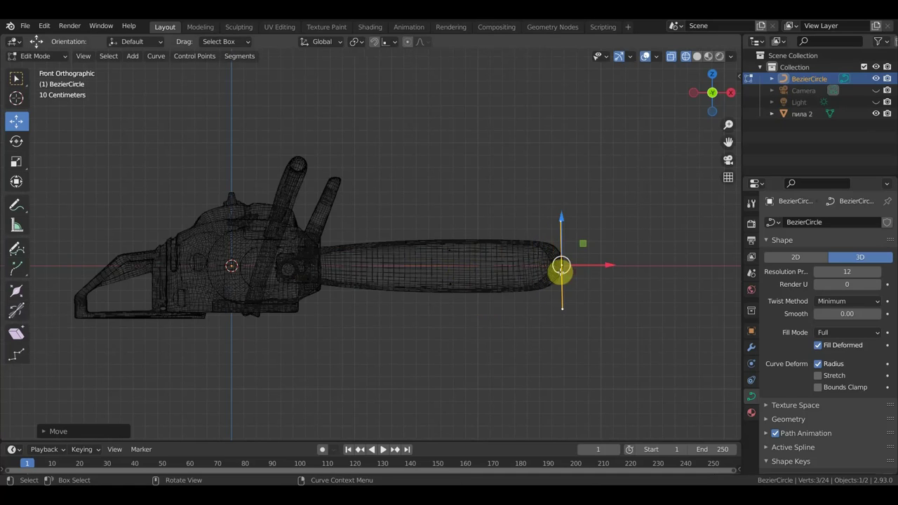
Fit the curve's points along the bar's upper edge up to the engine housing.
left_click(459, 250)
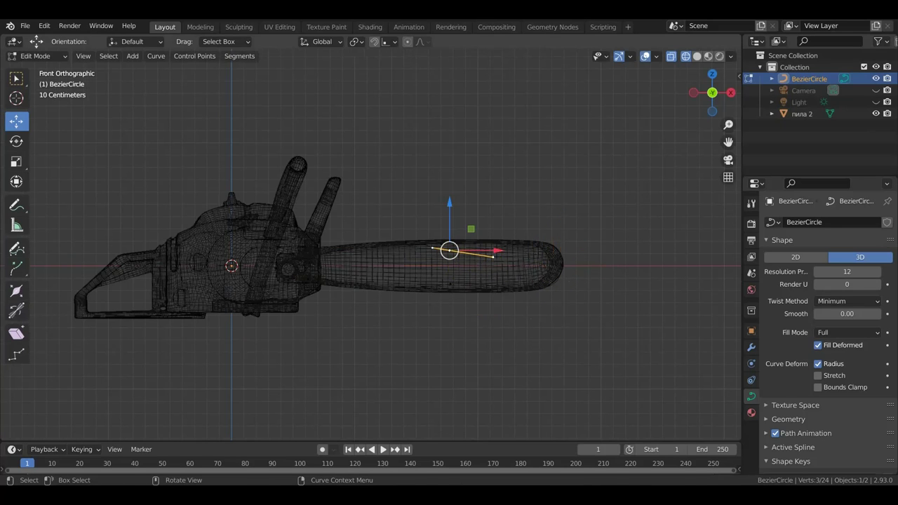
key("r")
left_click(502, 264)
left_click_drag(489, 267, 519, 261)
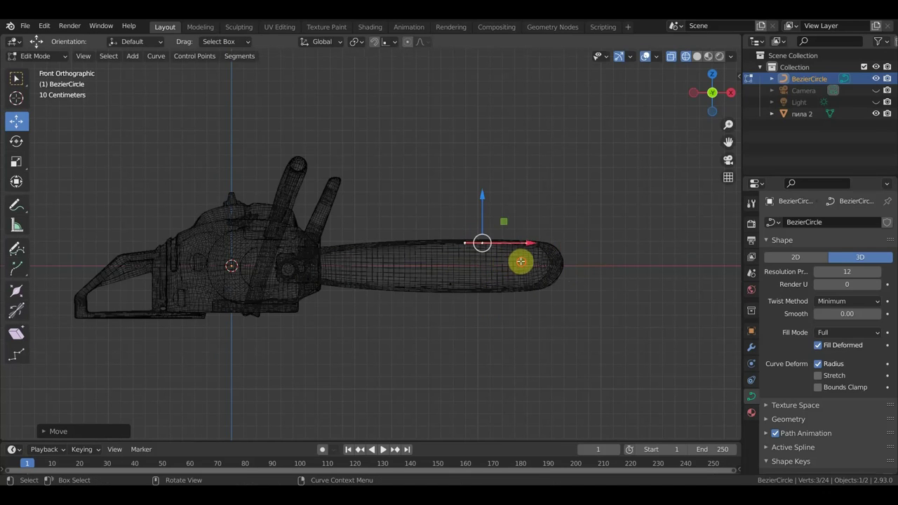
left_click(383, 249)
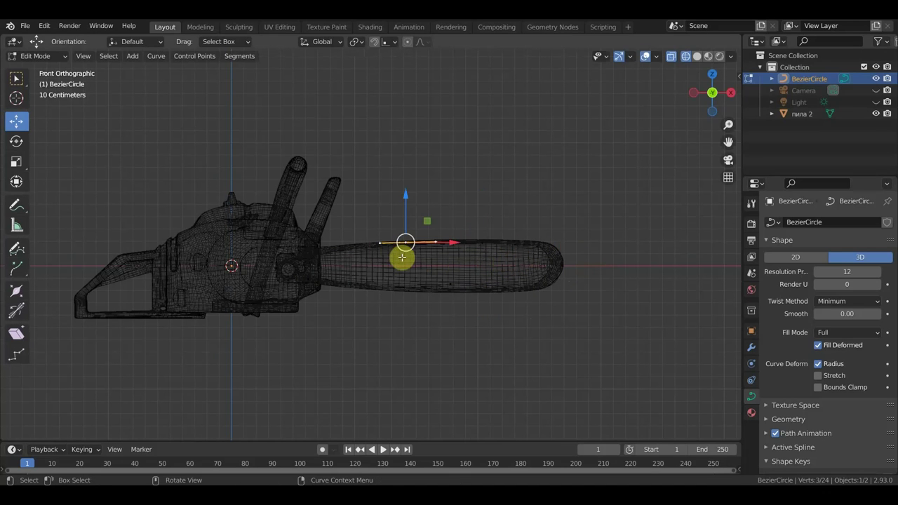
left_click(341, 256)
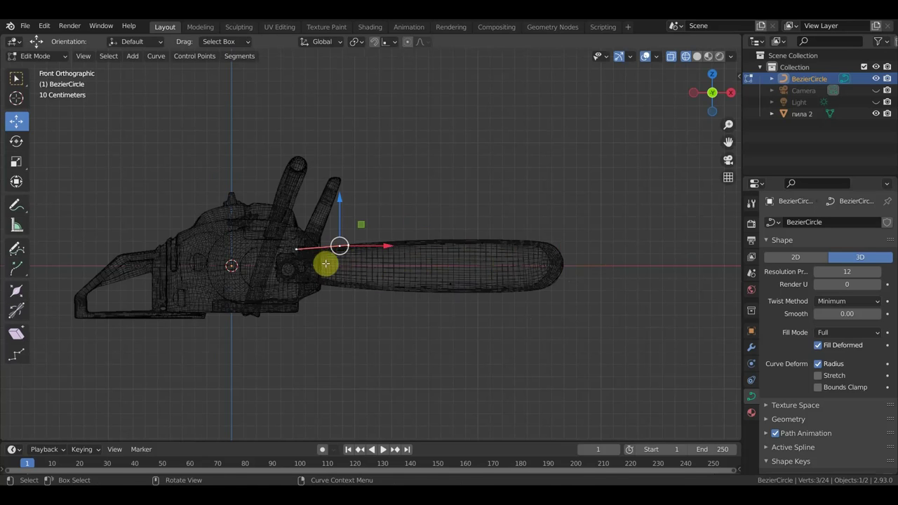
key("g")
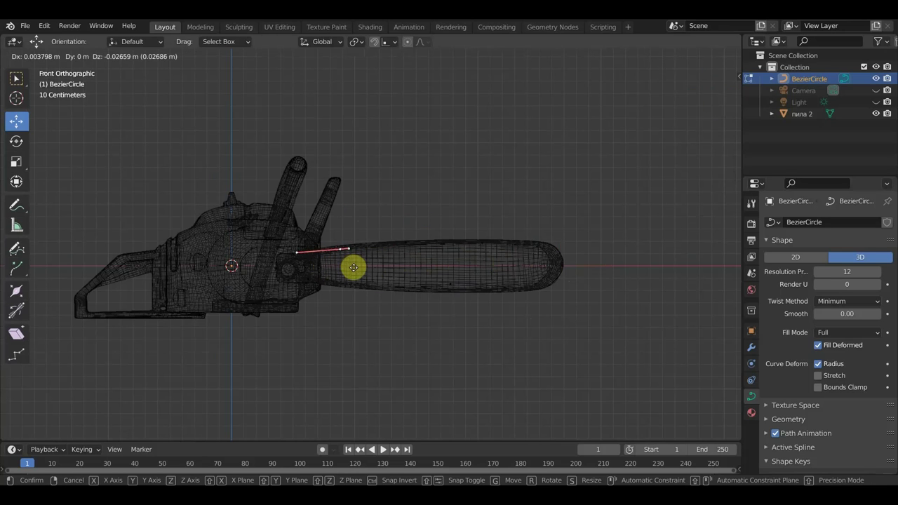
left_click(353, 267)
Box-select the bottom-edge points and move and rotate them flat along the bar's bottom.
left_click(404, 288)
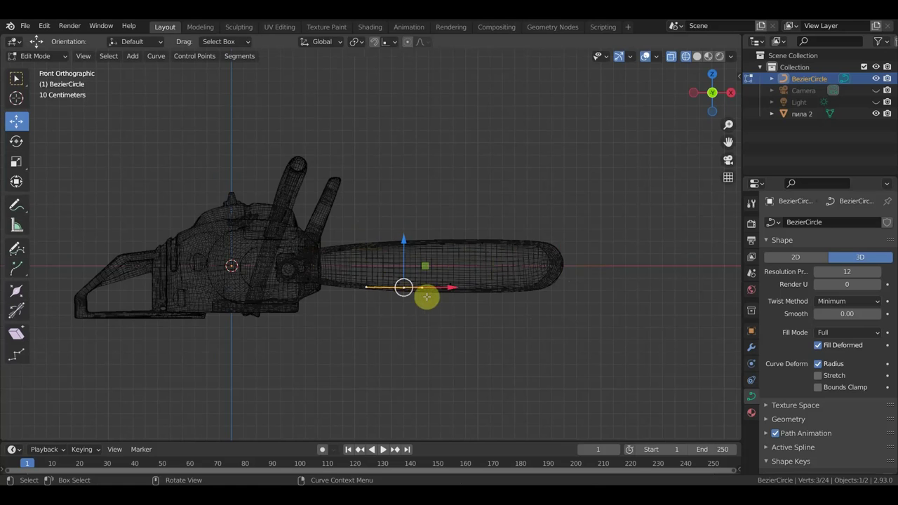
left_click(509, 301)
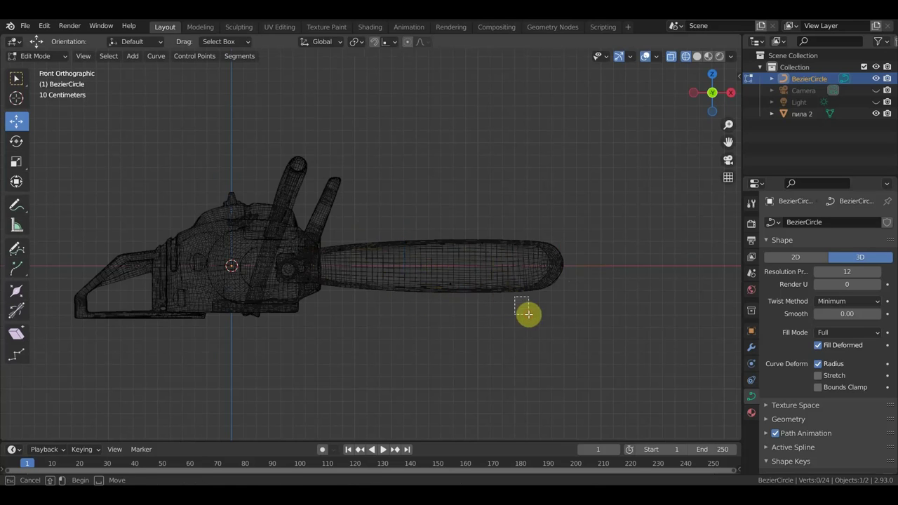
left_click_drag(516, 302, 391, 259)
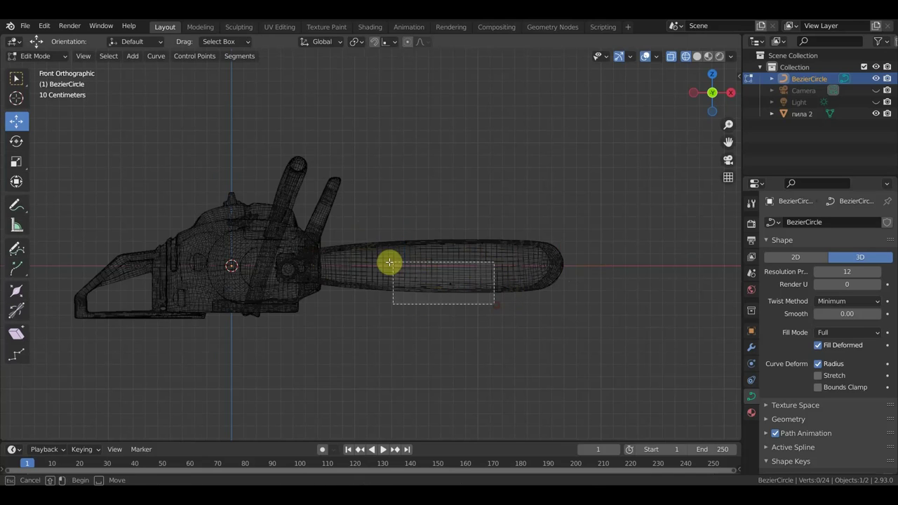
key("g")
left_click(424, 287)
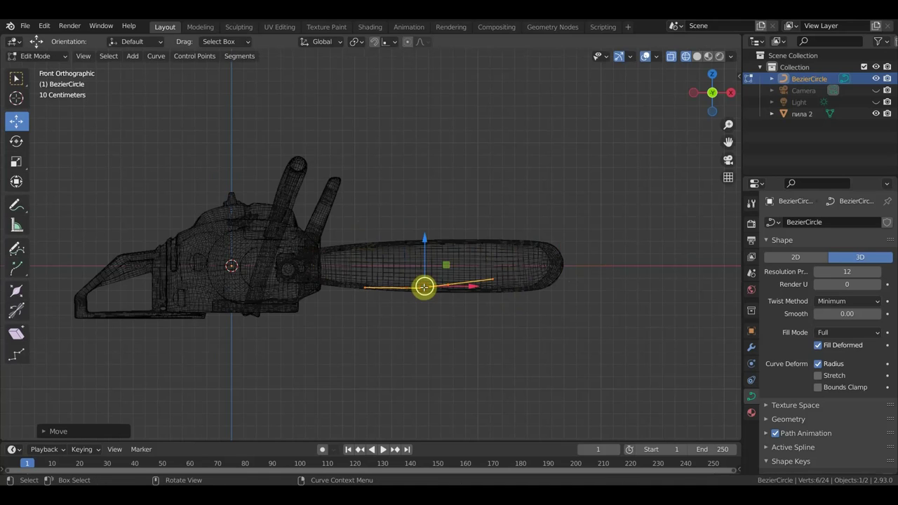
key("g")
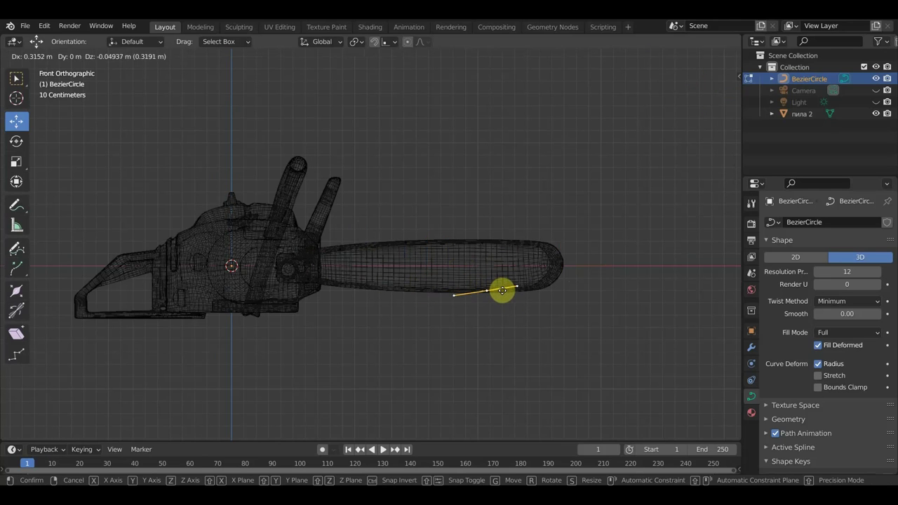
left_click(512, 291)
key("r")
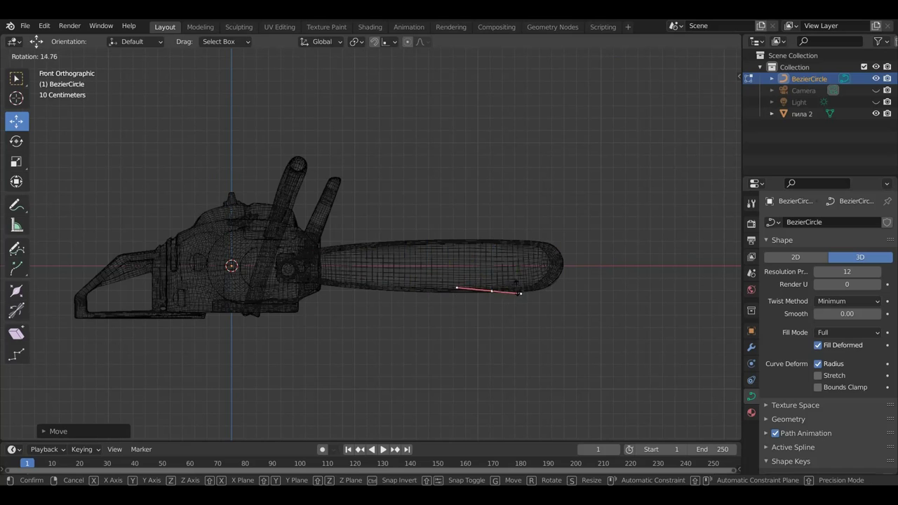
left_click(519, 282)
key("g")
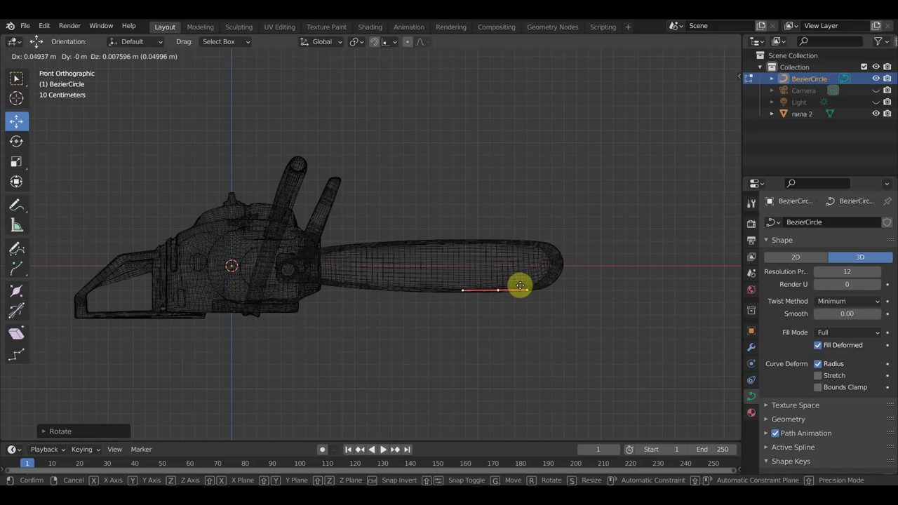
left_click(525, 284)
Move the curve's leftmost point to sit at the saw body.
scroll(580, 283, "up", 3)
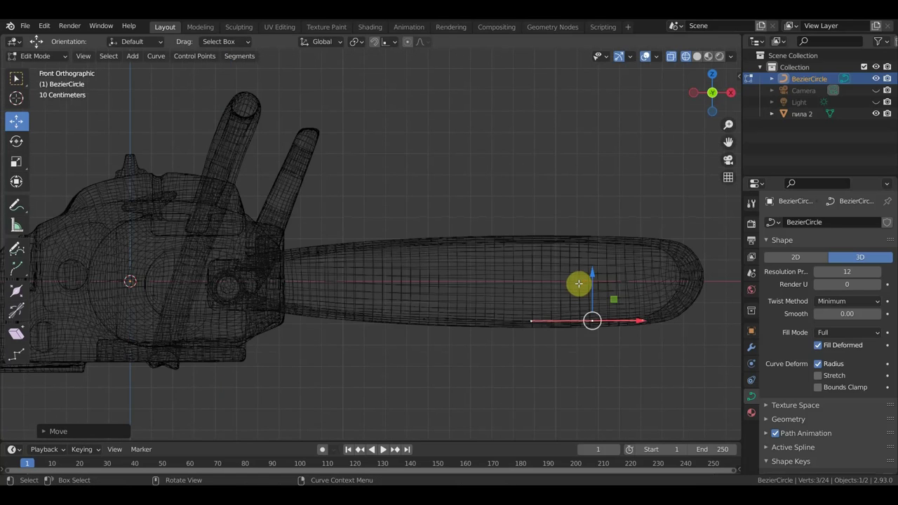
key("a")
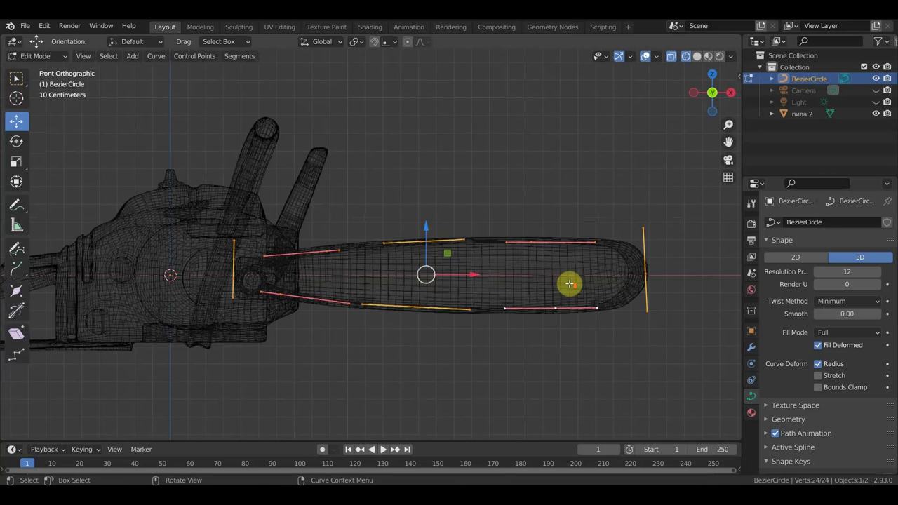
scroll(569, 284, "down", 1)
left_click(232, 275)
key("g")
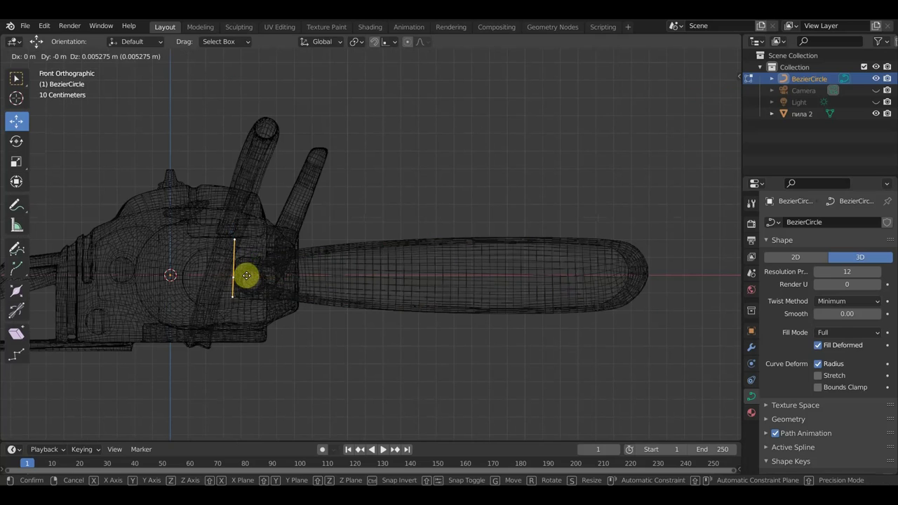
left_click(247, 274)
left_click(42, 56)
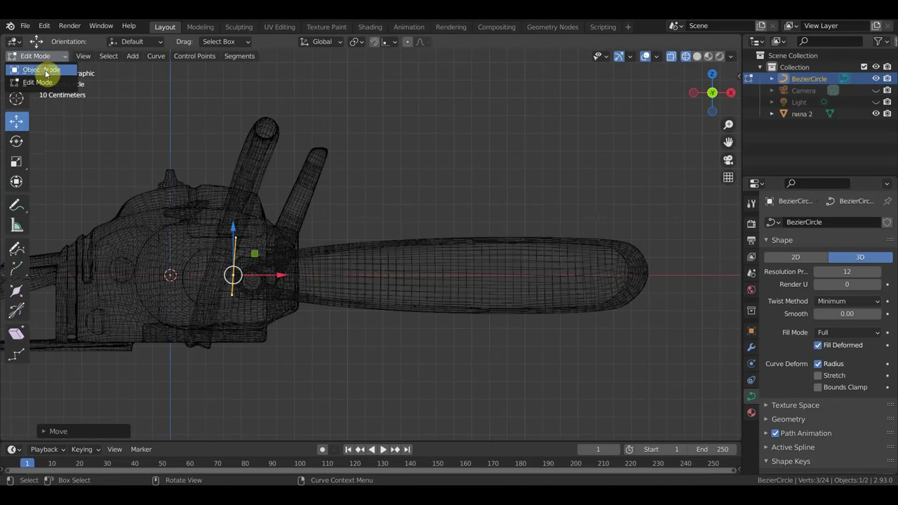
Re-enter Edit Mode, move the leftmost point again, and return to Object Mode.
left_click(45, 70)
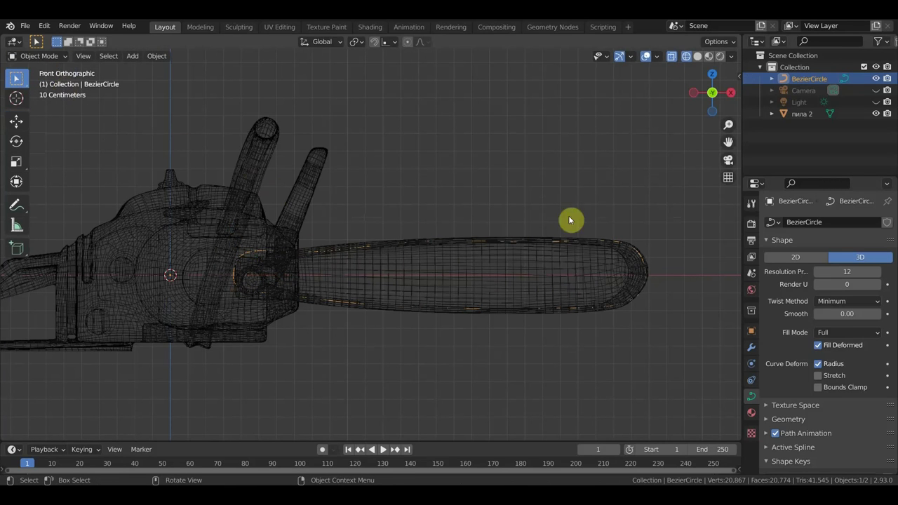
left_click(36, 56)
left_click(38, 82)
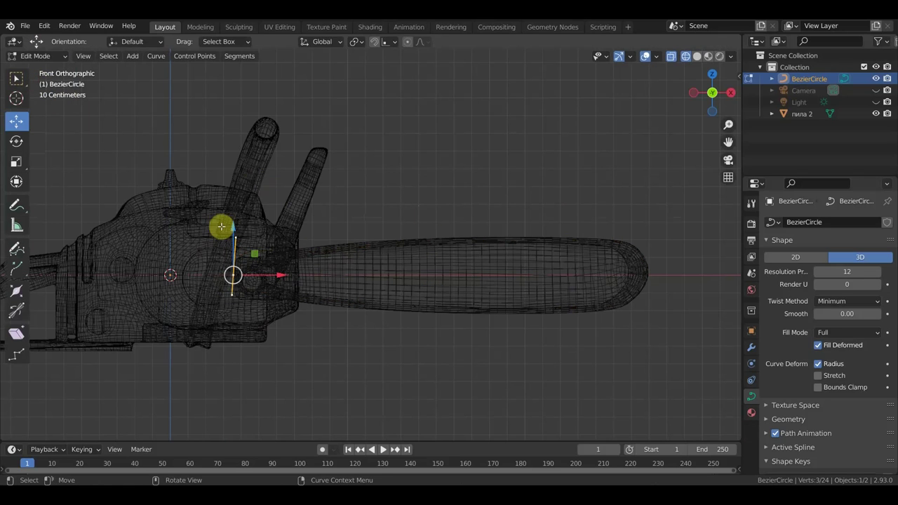
key("g")
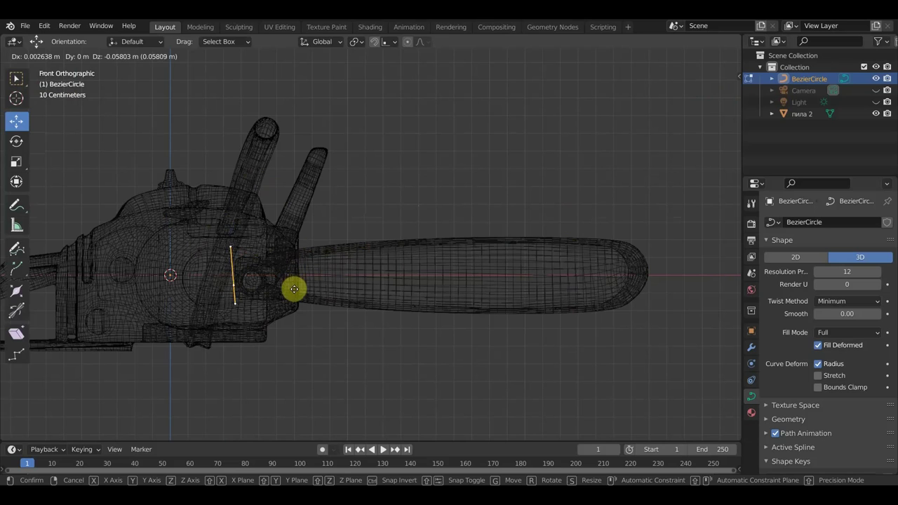
left_click(295, 290)
left_click(38, 56)
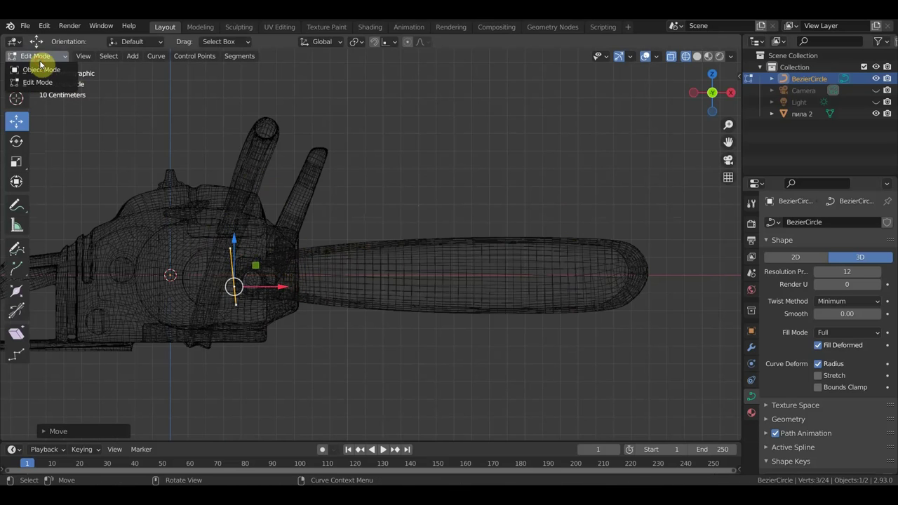
left_click(41, 70)
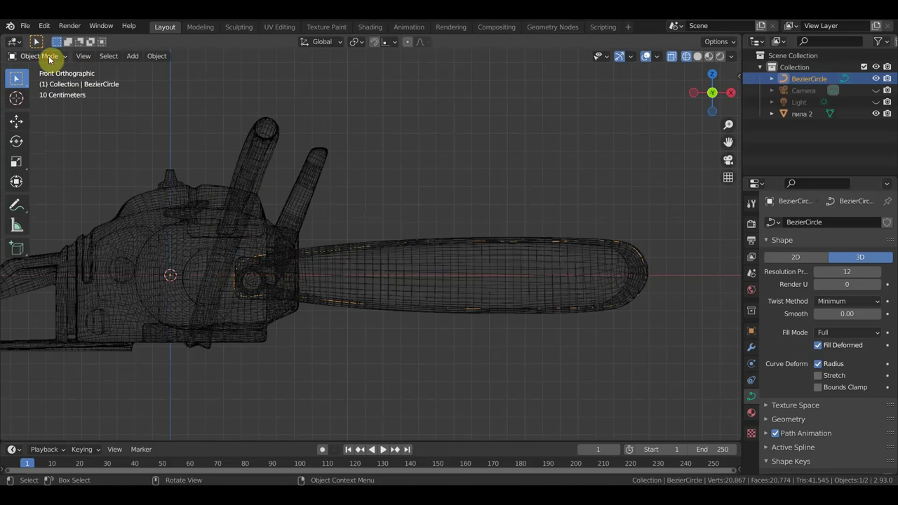
Move the lower-edge points toward the saw body and raise the rear point to the bar's end.
left_click(55, 56)
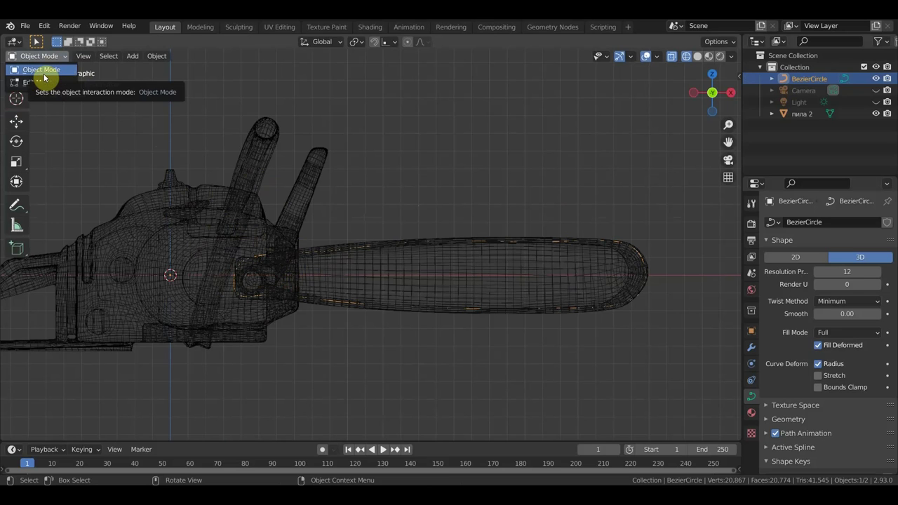
left_click(42, 82)
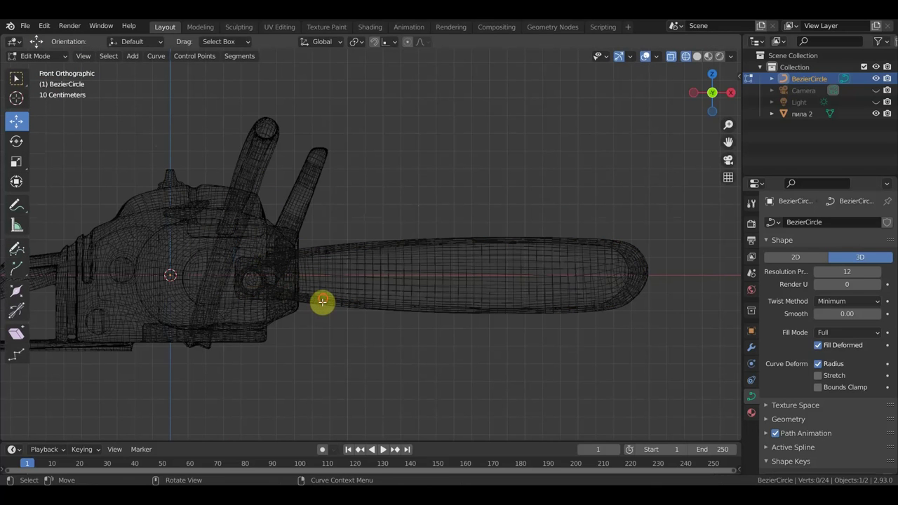
left_click_drag(380, 336, 288, 279)
left_click_drag(457, 376, 323, 284)
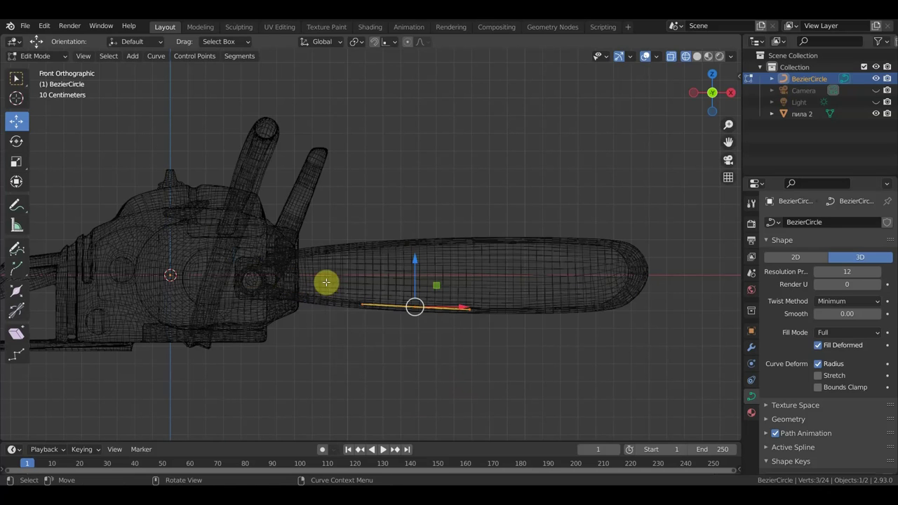
key("g")
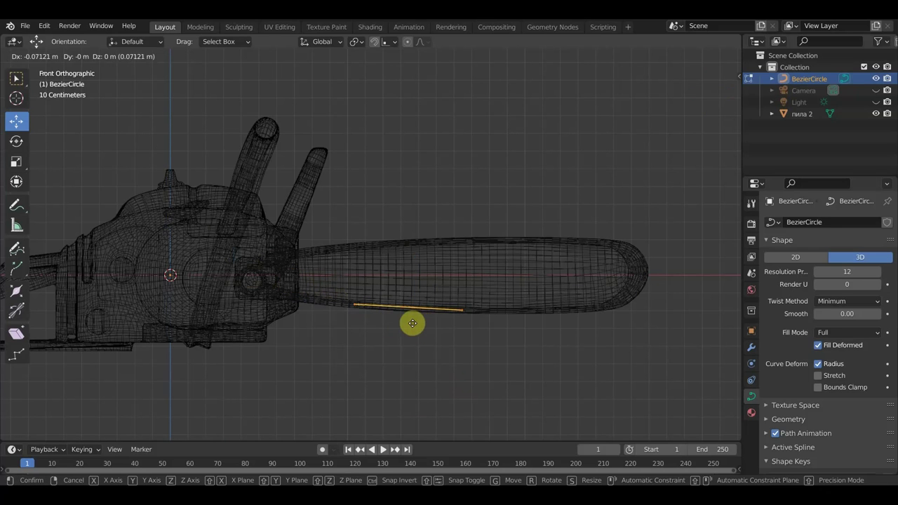
left_click(347, 316)
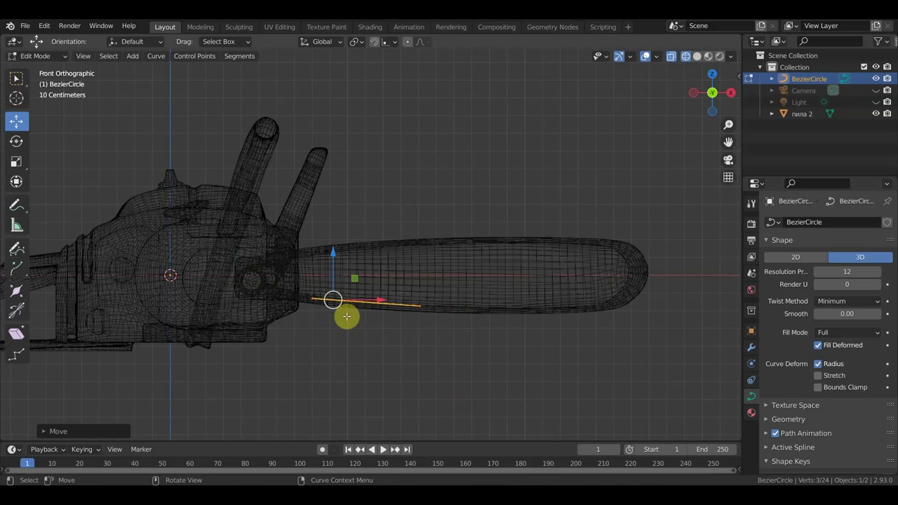
left_click(234, 285)
key("g")
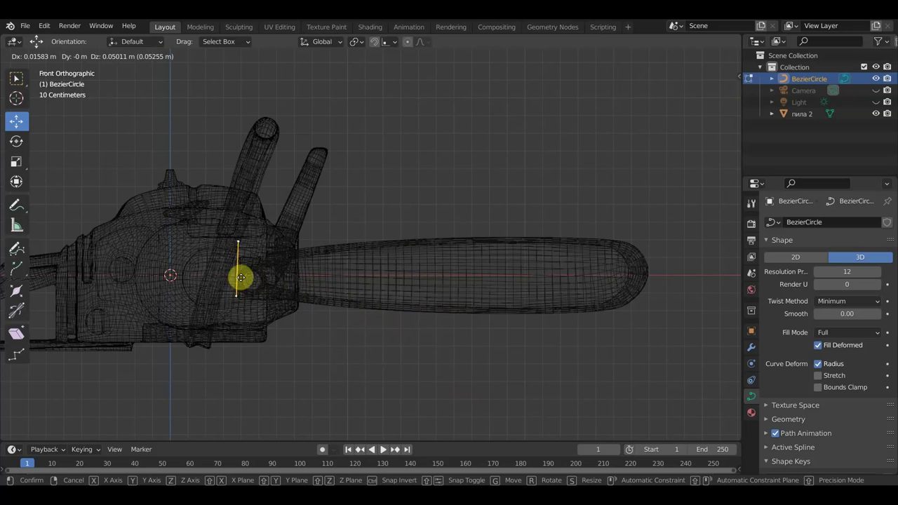
left_click(241, 278)
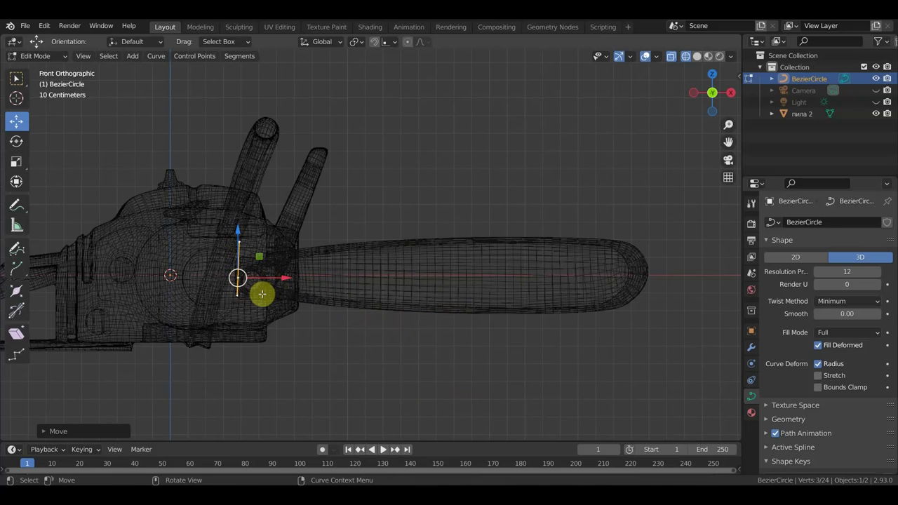
Select all curve points and go back to Object Mode.
key("a")
scroll(280, 296, "up", 2)
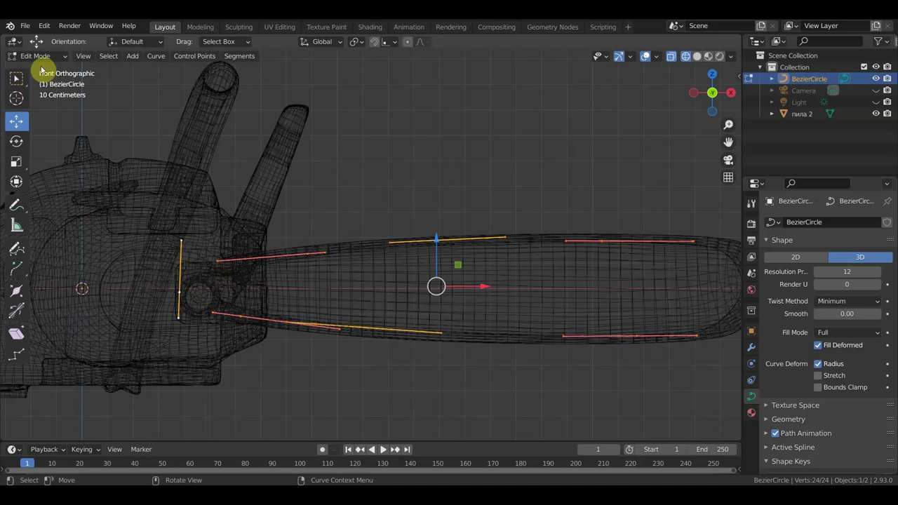
left_click(36, 56)
left_click(40, 70)
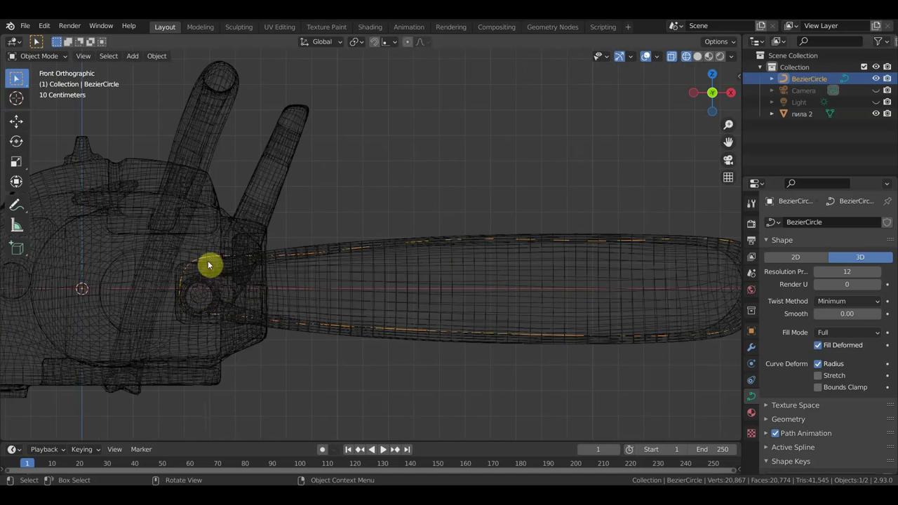
From top view, shift the BezierCircle about 0.0875 m along Y and switch to Solid shading.
scroll(208, 272, "down", 2)
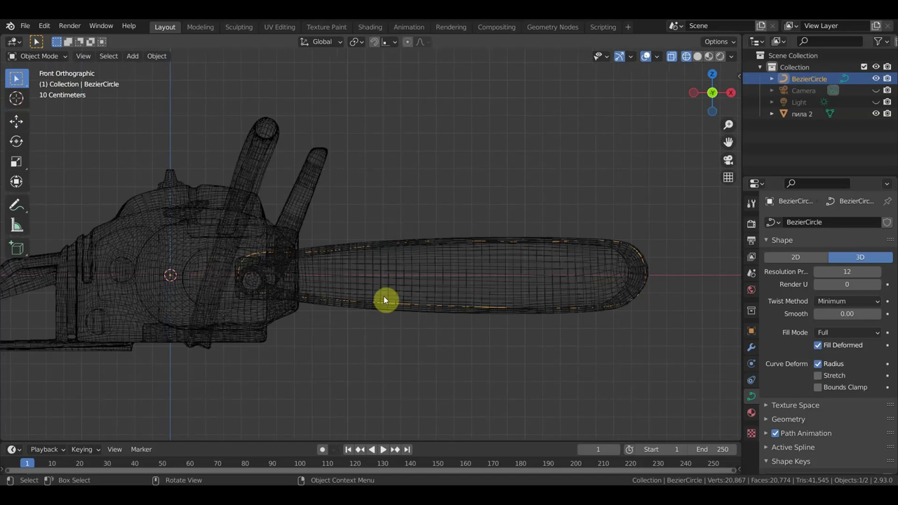
scroll(319, 297, "down", 3)
mouse_move(355, 321)
middle_mouse_down()
mouse_move(387, 318)
mouse_move(241, 361)
mouse_move(257, 367)
middle_mouse_up()
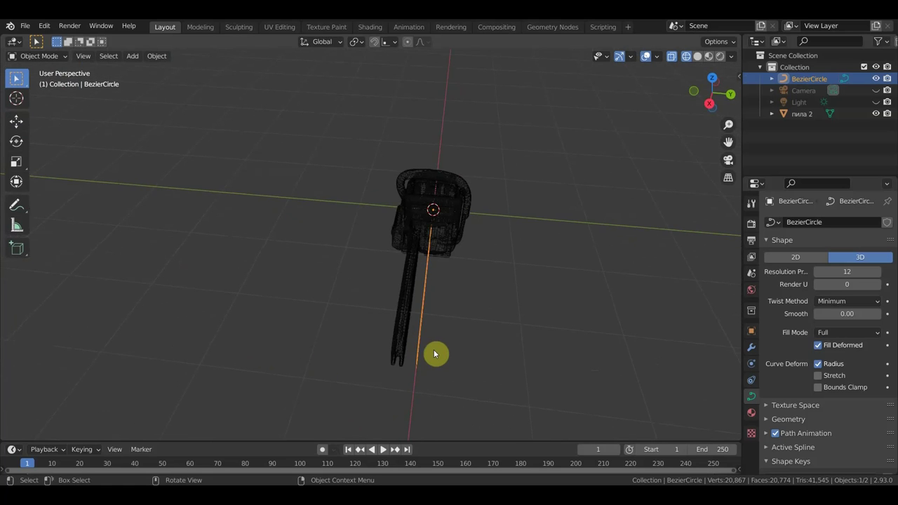
key("KP_7")
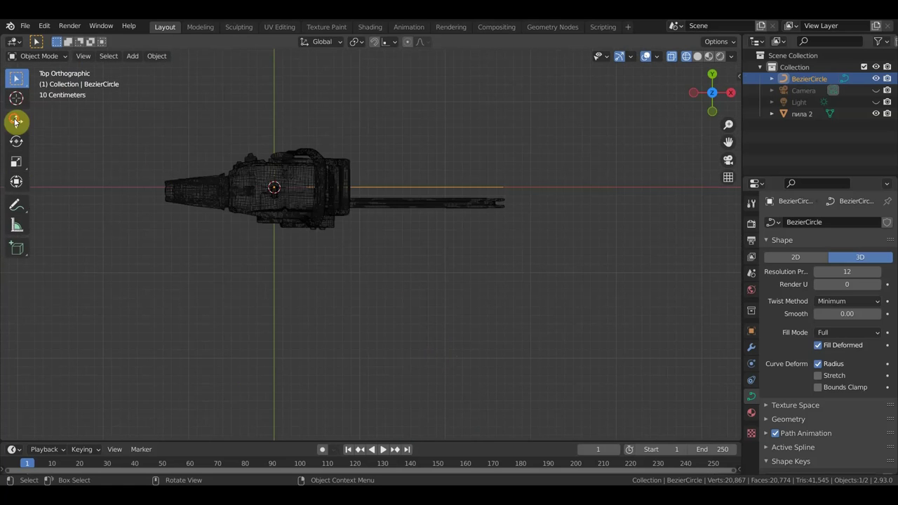
left_click(16, 121)
left_click_drag(273, 141, 274, 159)
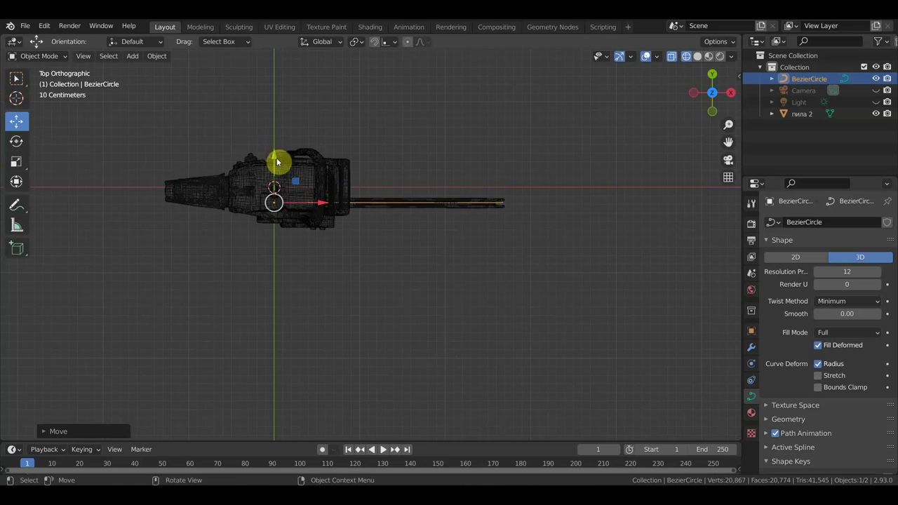
key("KP_1")
left_click(698, 56)
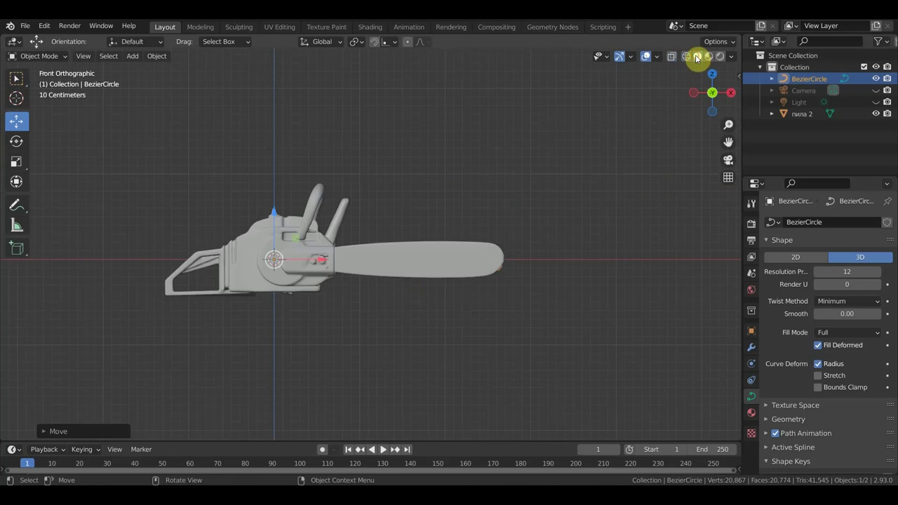
scroll(281, 224, "up", 1)
scroll(236, 200, "up", 1)
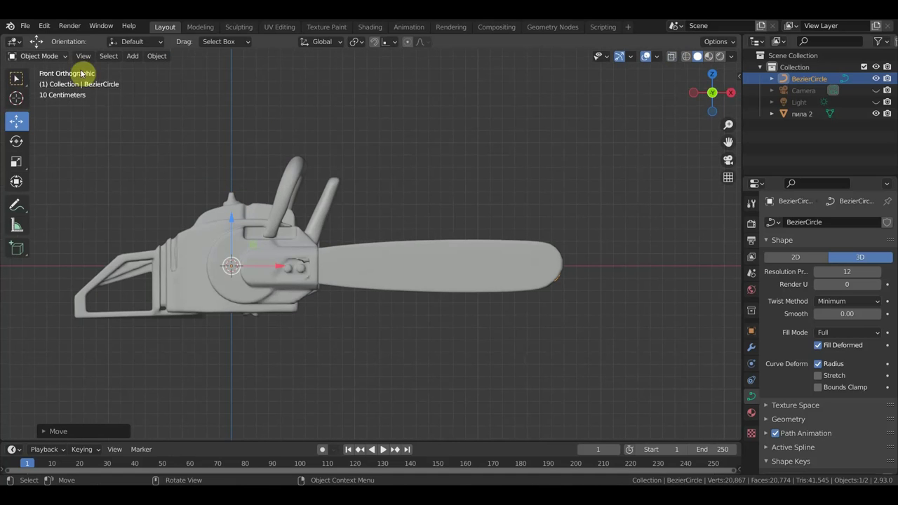
left_click(25, 26)
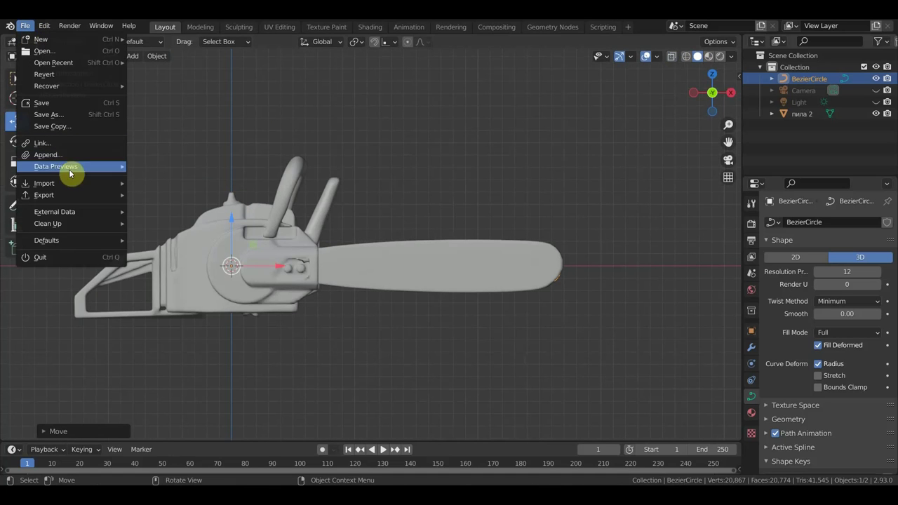
mouse_move(44, 183)
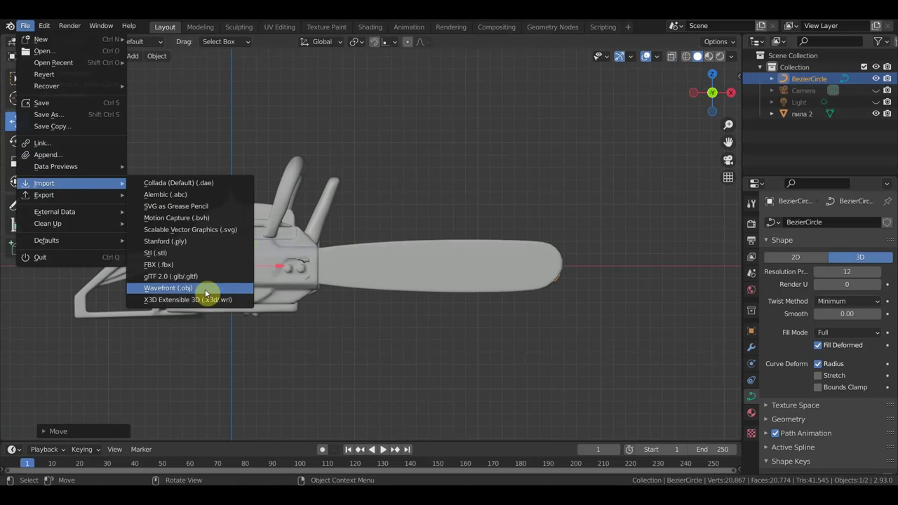
Import 'звено цепи.obj' and scale the three new chain-link objects up about 3 times.
left_click(208, 288)
left_click(511, 186)
left_click(636, 392)
scroll(510, 321, "down", 3)
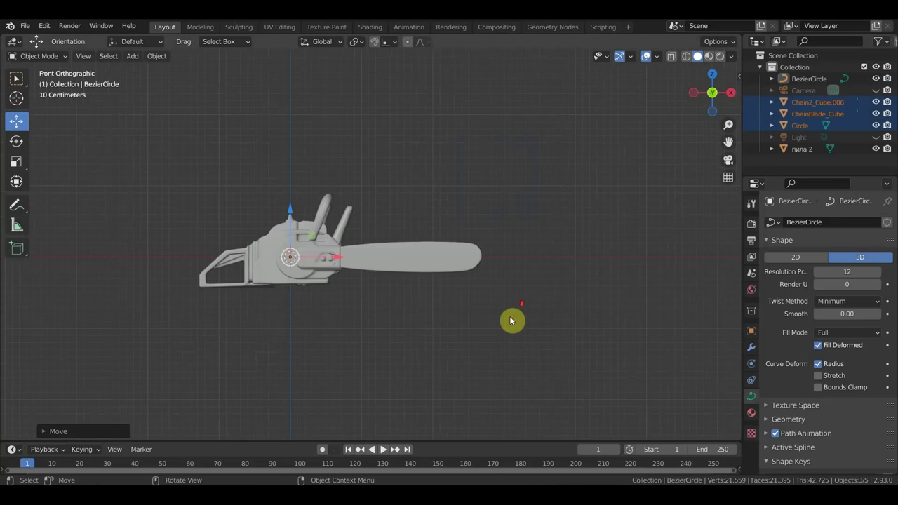
key("s")
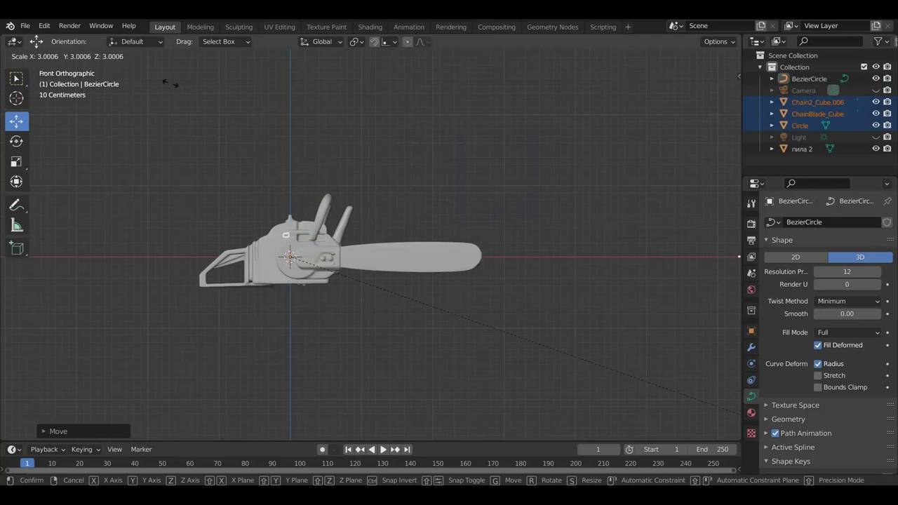
left_click(703, 403)
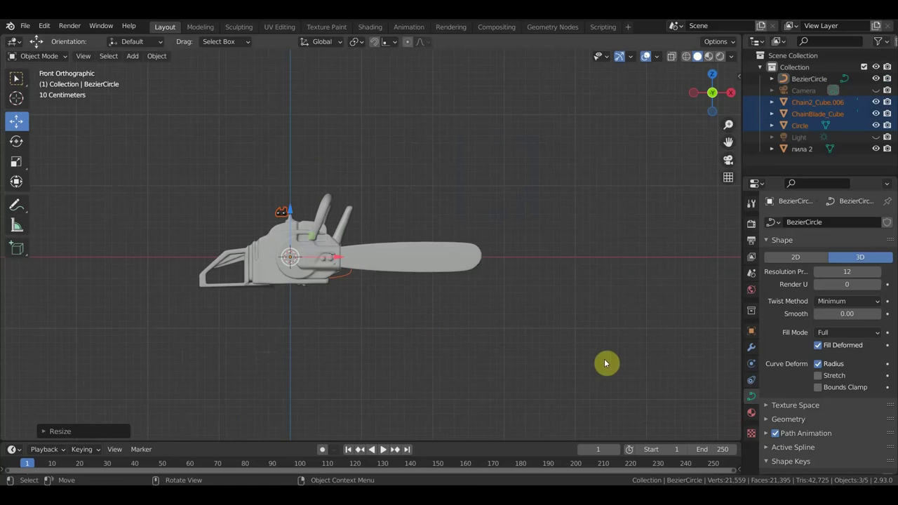
left_click(342, 280)
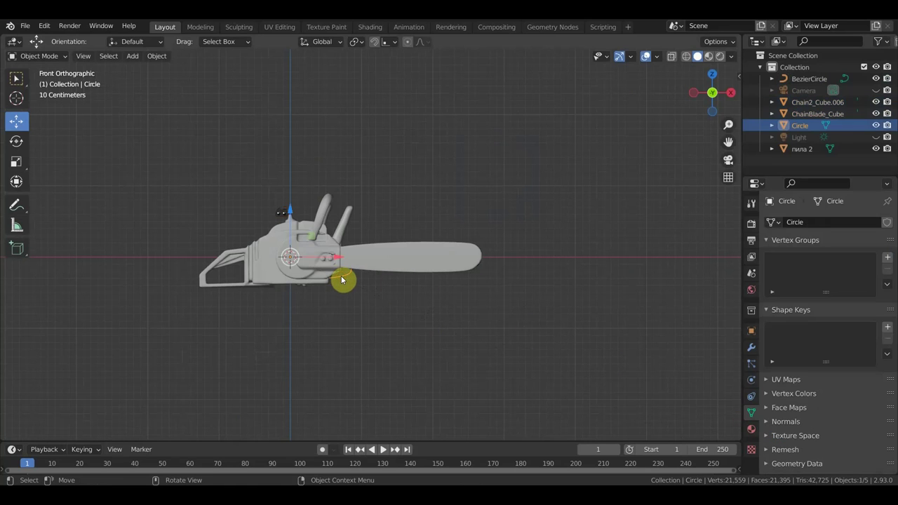
Delete the imported Circle and ChainBlade_Cube objects.
key("Delete")
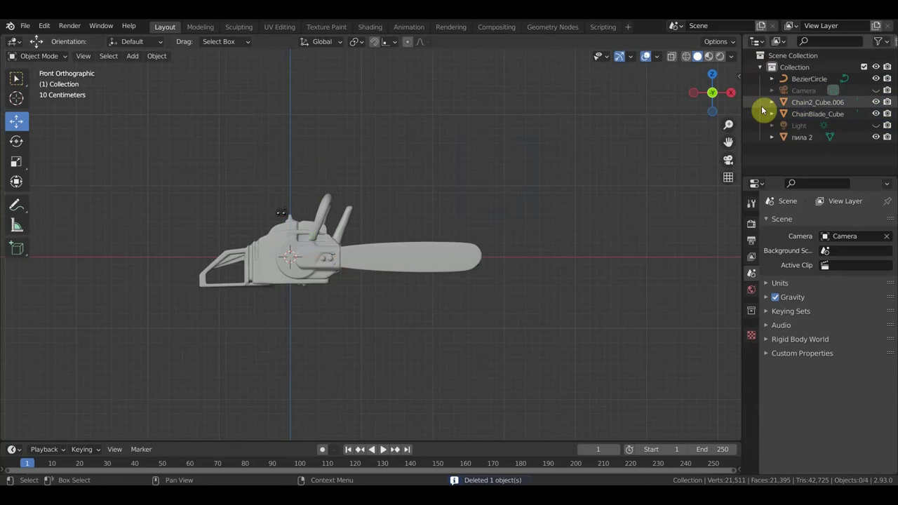
left_click(816, 114)
key("Delete")
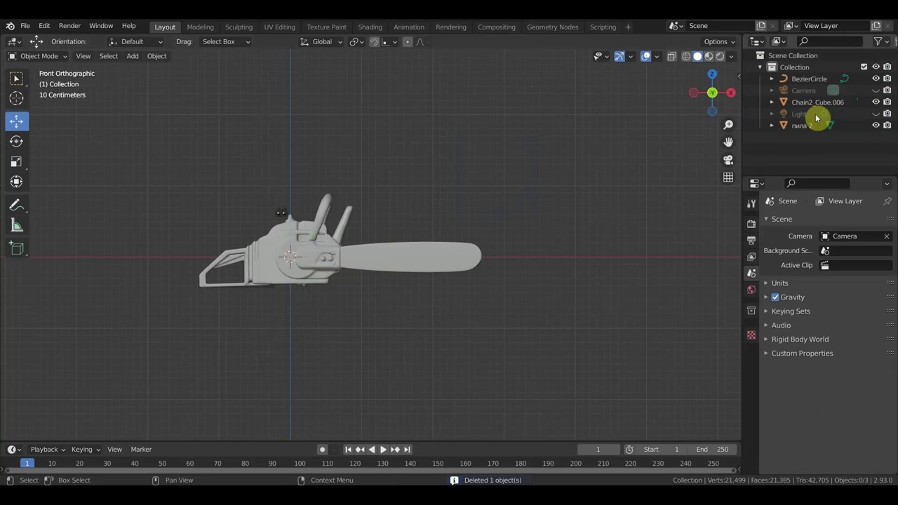
Select the Chain2_Cube.006 link, zoom in on it and switch to Material Preview shading.
scroll(395, 228, "up", 3)
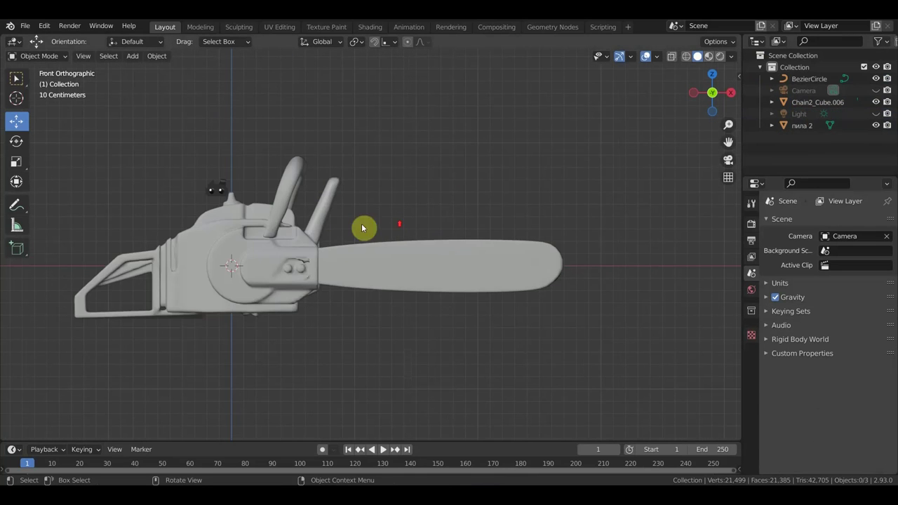
left_click(217, 193)
scroll(244, 197, "up", 2)
scroll(438, 229, "up", 2)
scroll(438, 224, "up", 3)
mouse_move(439, 225)
middle_mouse_down("alt")
mouse_move(458, 220)
mouse_move(565, 255)
mouse_move(619, 245)
mouse_move(481, 249)
mouse_move(485, 241)
middle_mouse_up("alt")
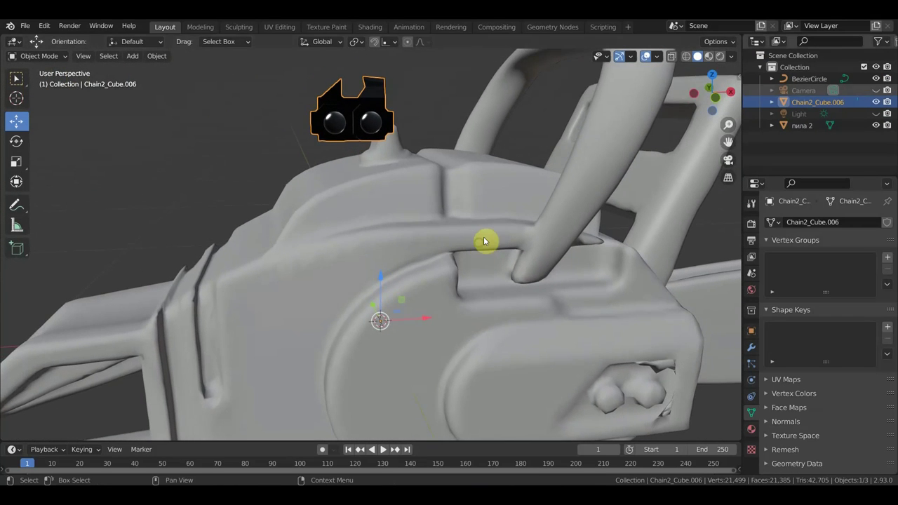
left_click(708, 56)
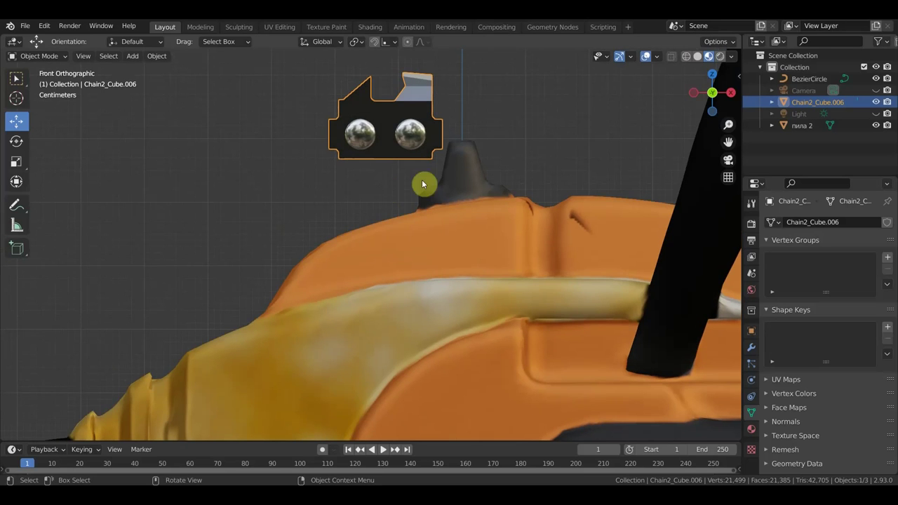
scroll(425, 184, "up", 1)
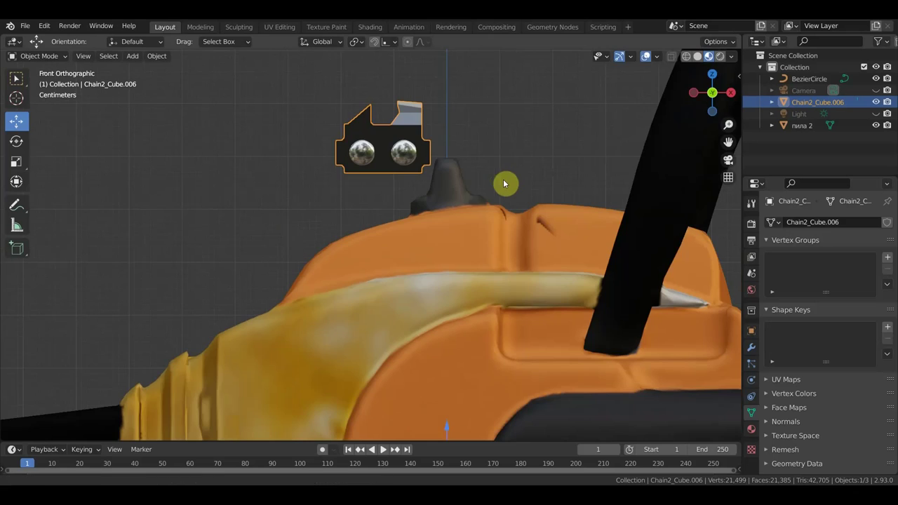
Reset the chain link's origin, then set BezierCircle's origin to the 3D cursor.
scroll(331, 180, "down", 2)
scroll(330, 180, "down", 3)
scroll(336, 188, "down", 2)
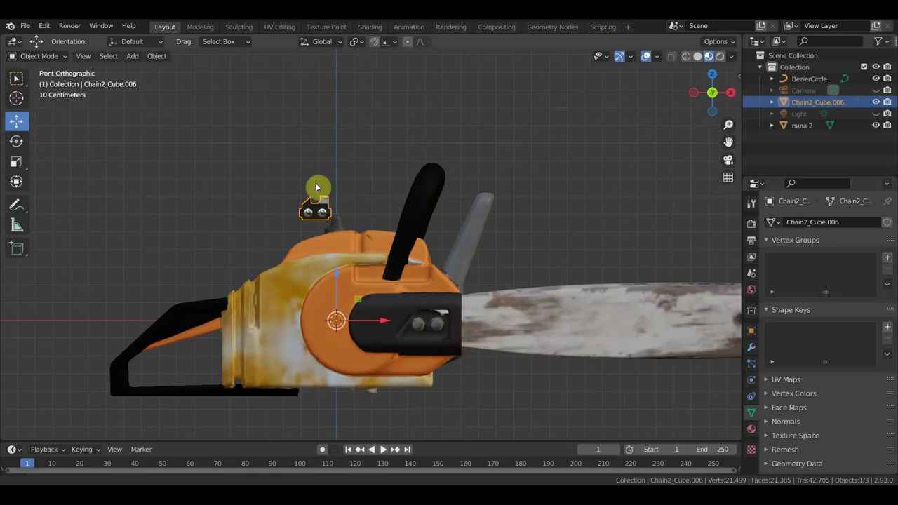
middle_click_drag(316, 183, 284, 174, "shift")
left_click(156, 56)
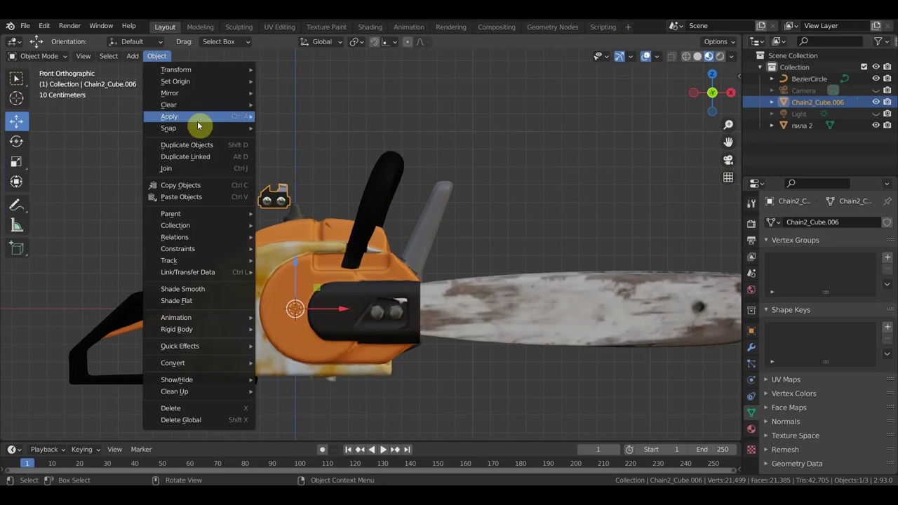
mouse_move(175, 81)
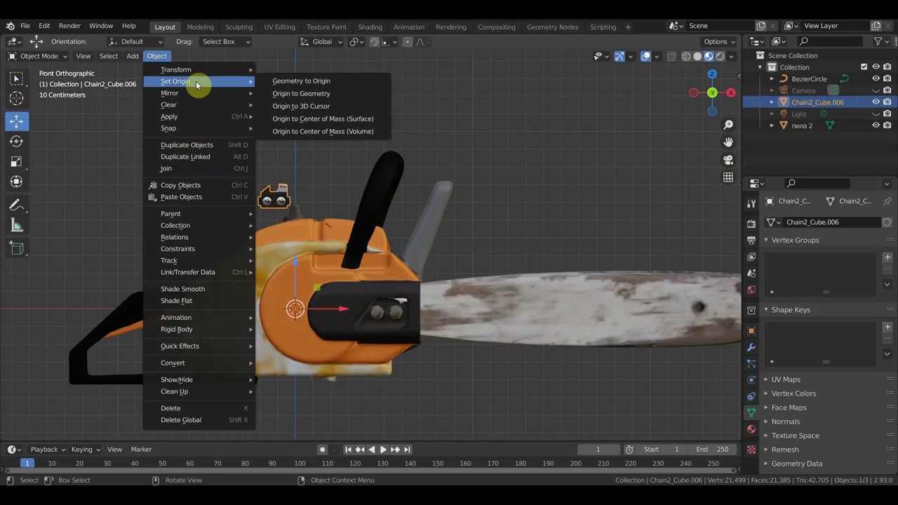
left_click(320, 107)
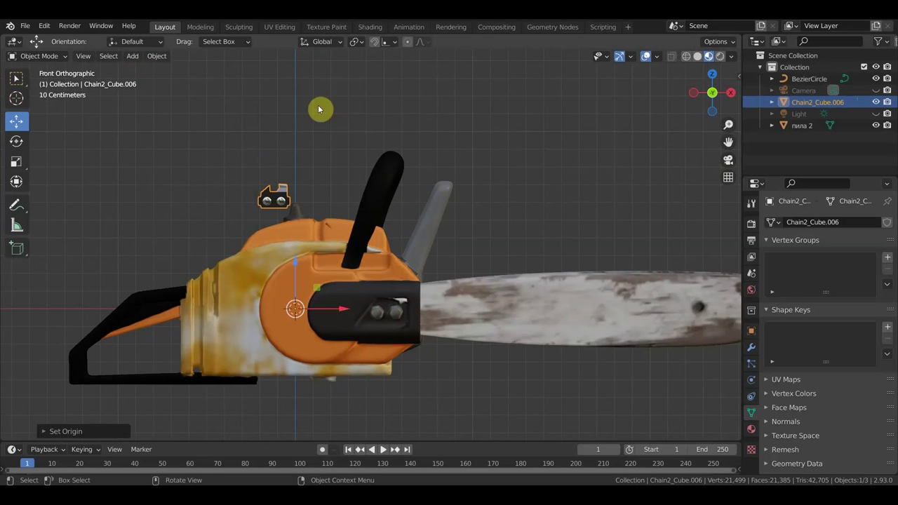
left_click(528, 279)
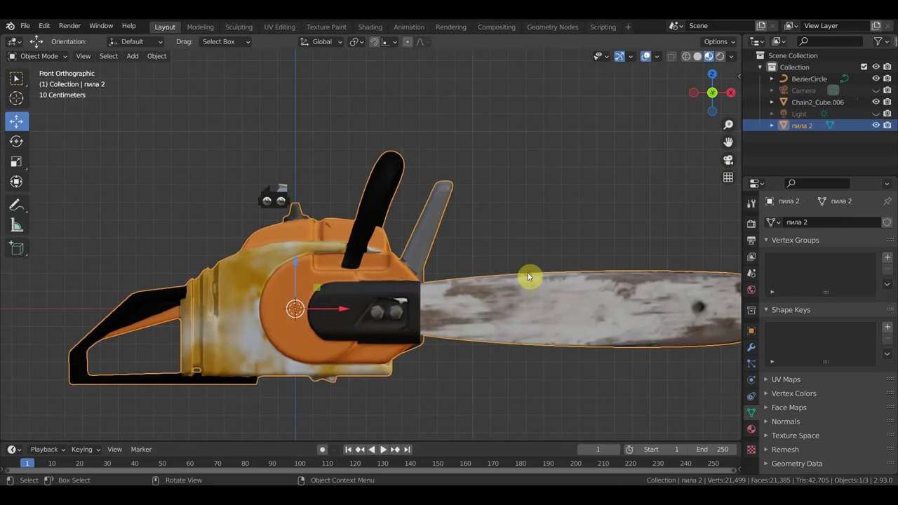
left_click(809, 79)
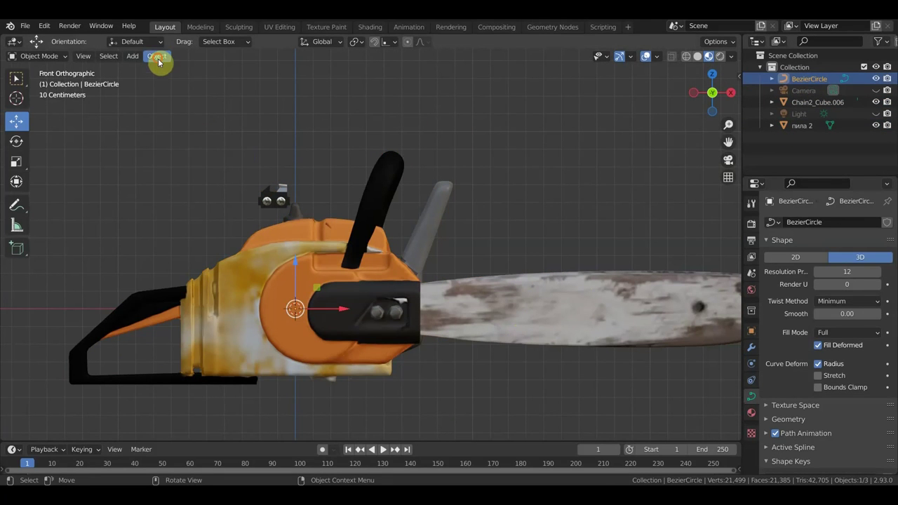
left_click(157, 58)
left_click(321, 106)
Select Chain2_Cube.006 and show its empty Modifier Properties.
scroll(435, 263, "down", 2)
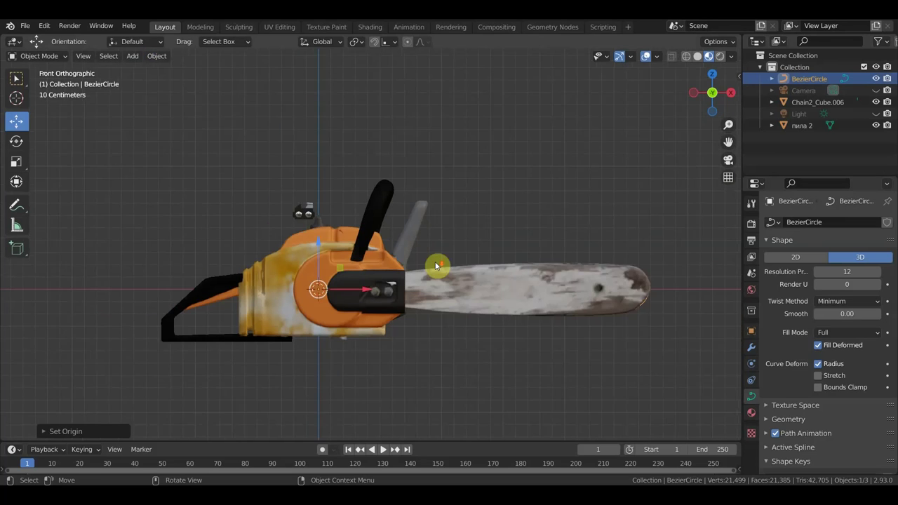
scroll(426, 262, "down", 1)
left_click(314, 220)
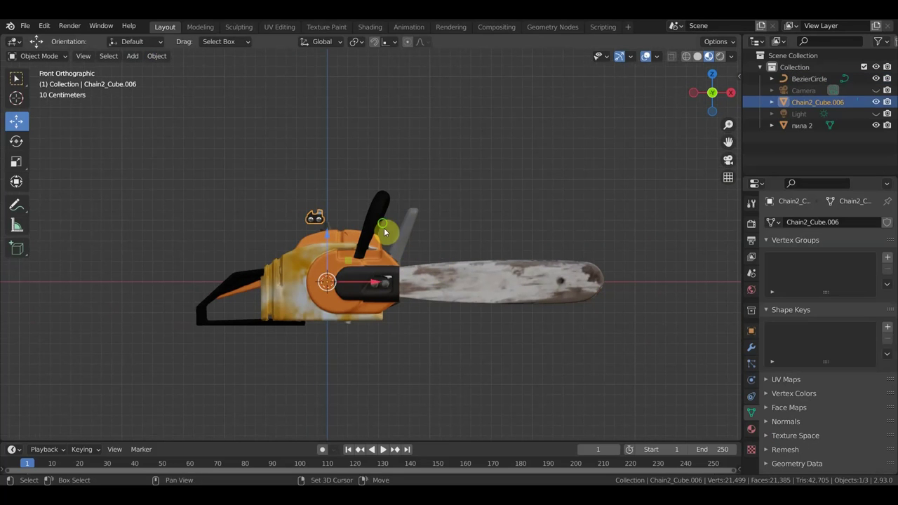
middle_click_drag(384, 231, 306, 169, "shift")
scroll(549, 315, "up", 1)
scroll(714, 362, "up", 2)
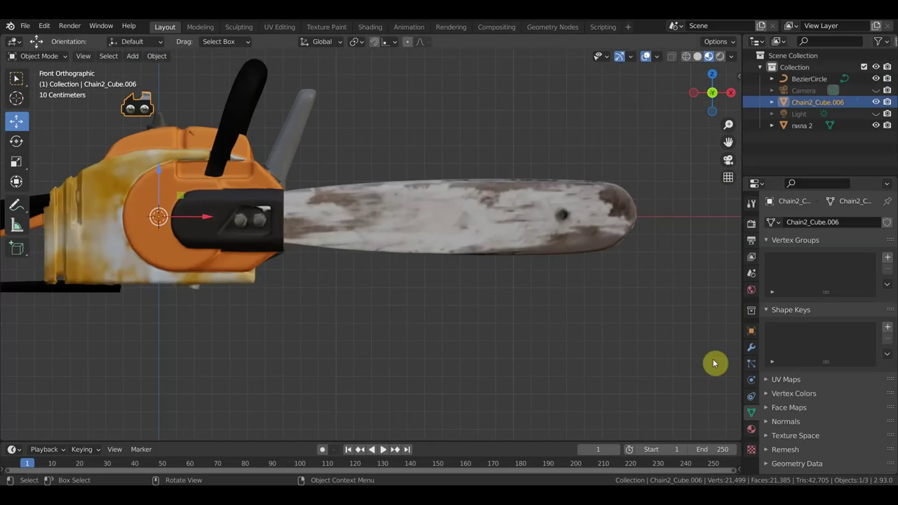
scroll(715, 363, "down", 1)
left_click(751, 347)
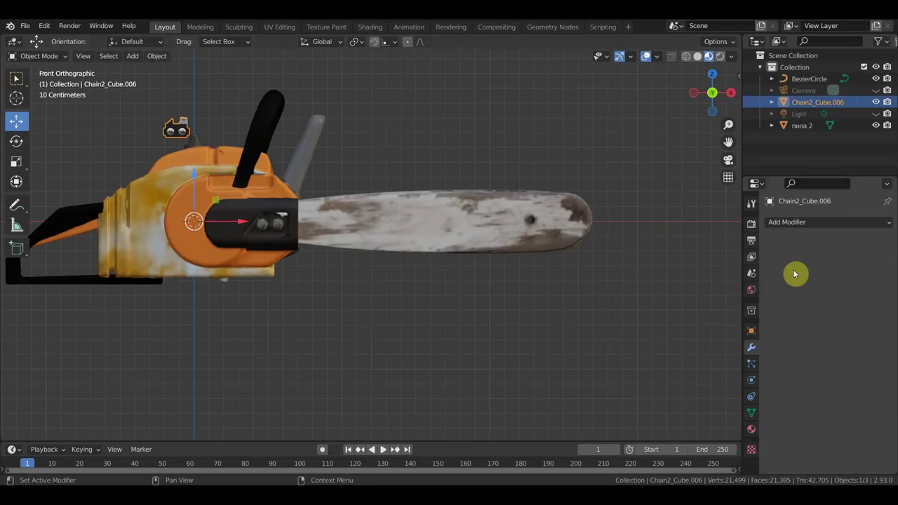
Add an Array modifier to the chain link and rotate it twice in top view.
left_click(800, 223)
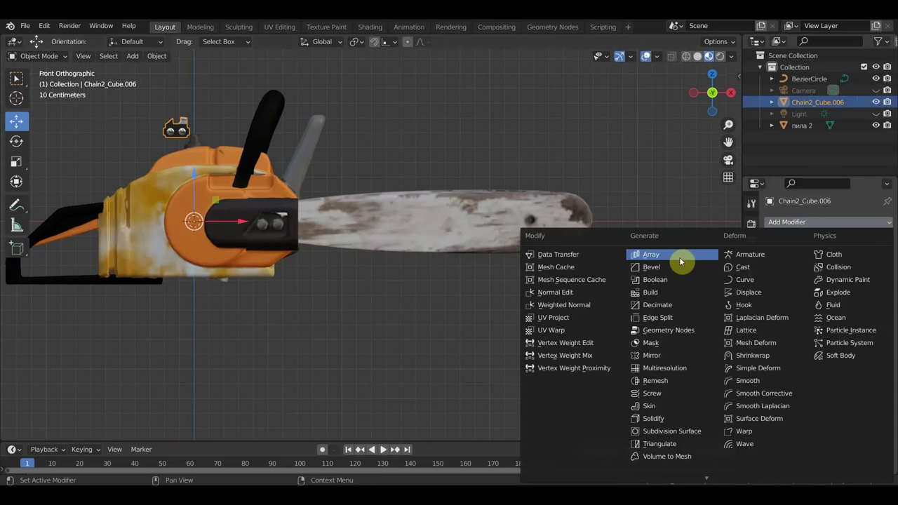
left_click(680, 256)
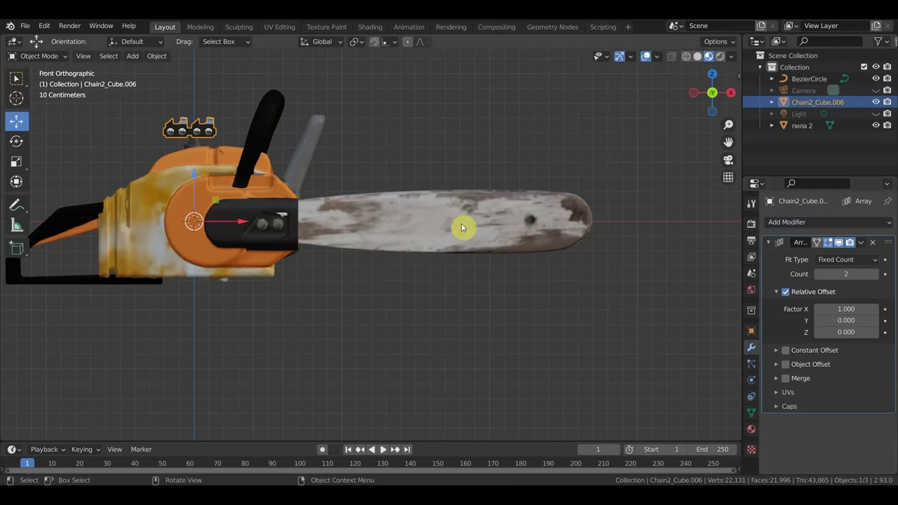
key("KP_7")
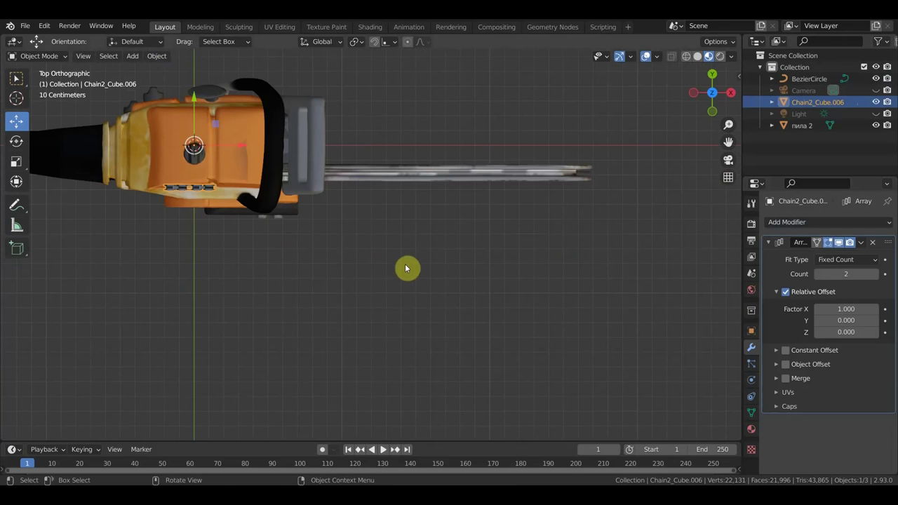
key("r")
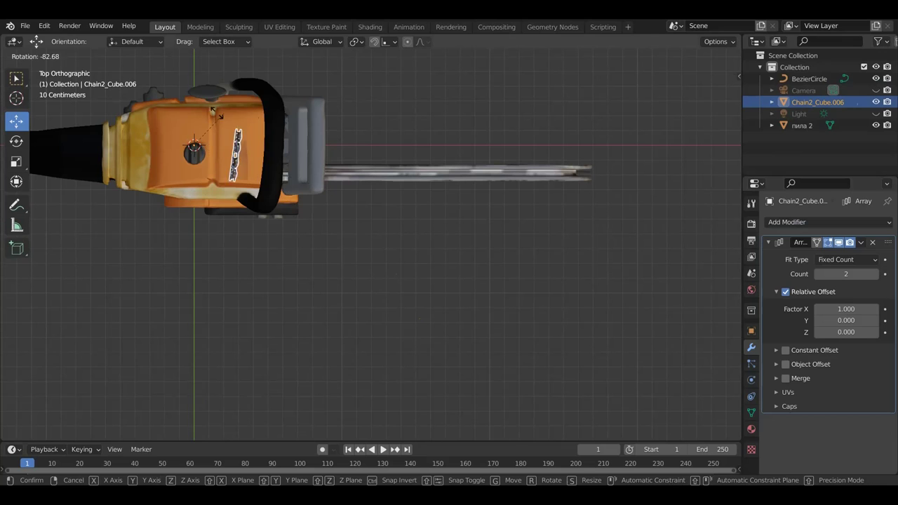
left_click(165, 123)
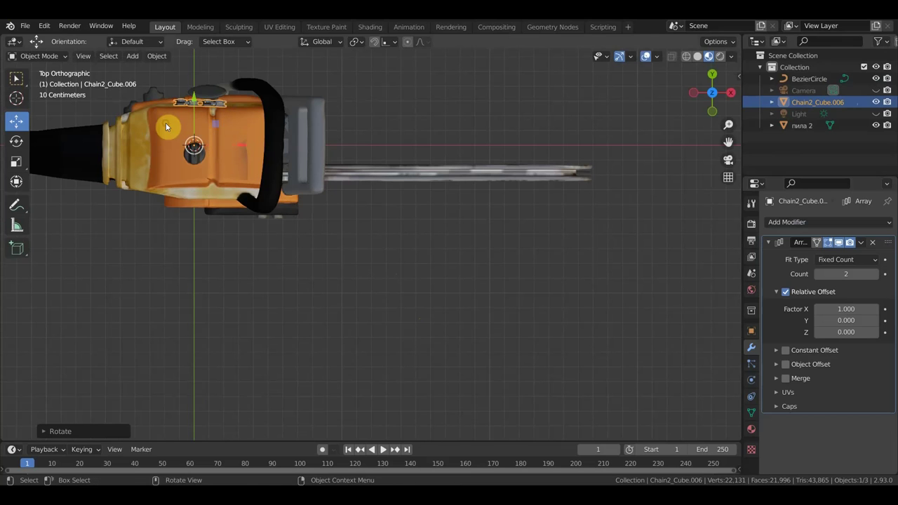
key("r")
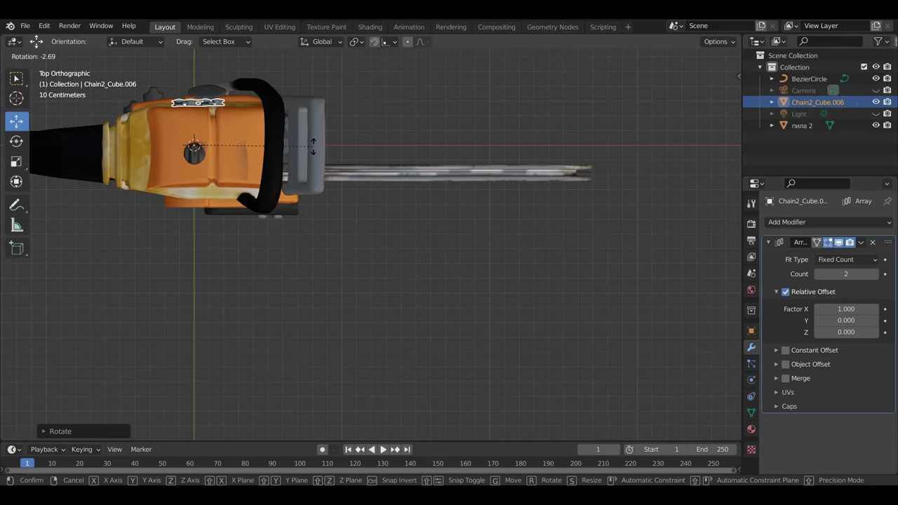
left_click(313, 145)
Move the two-link array down and along the bar so it rests above the guide bar.
left_click_drag(196, 103, 207, 157)
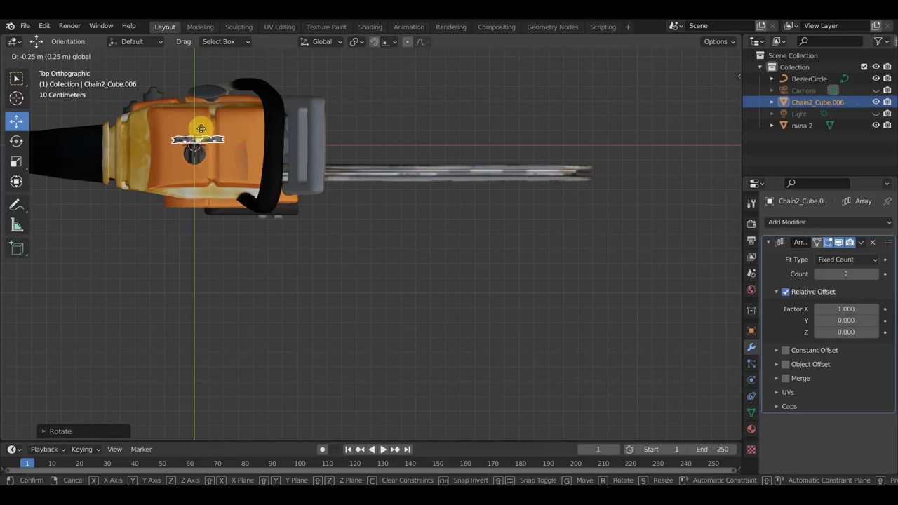
left_click_drag(241, 209, 498, 223)
key("KP_1")
left_click_drag(449, 175, 463, 230)
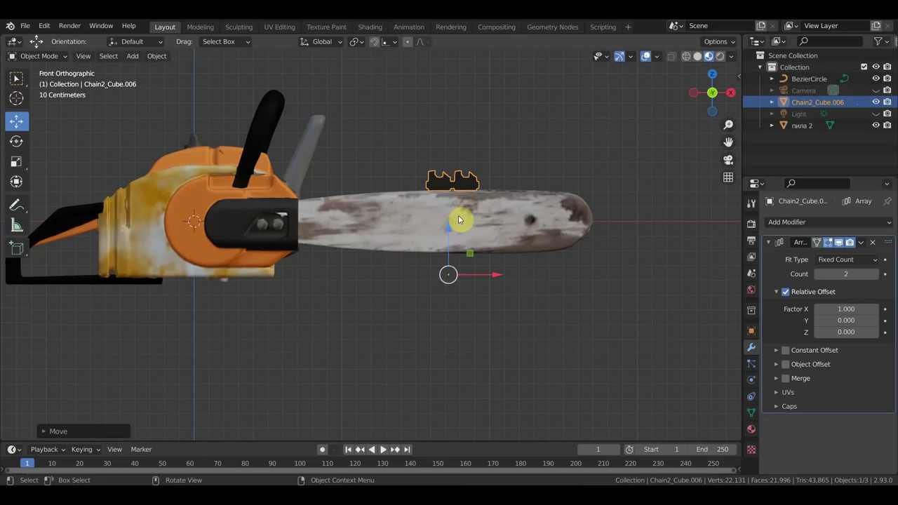
left_click(818, 223)
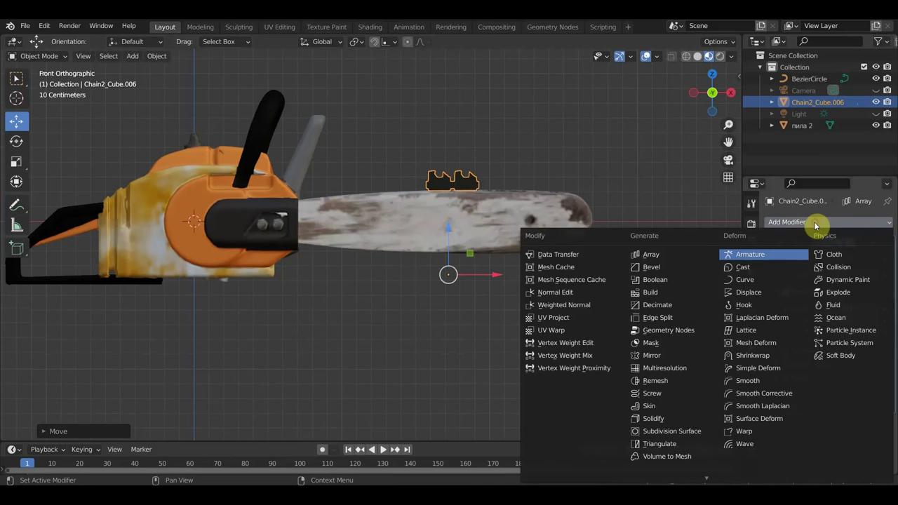
Add a Curve modifier to the chain with BezierCircle as its curve object.
left_click(746, 275)
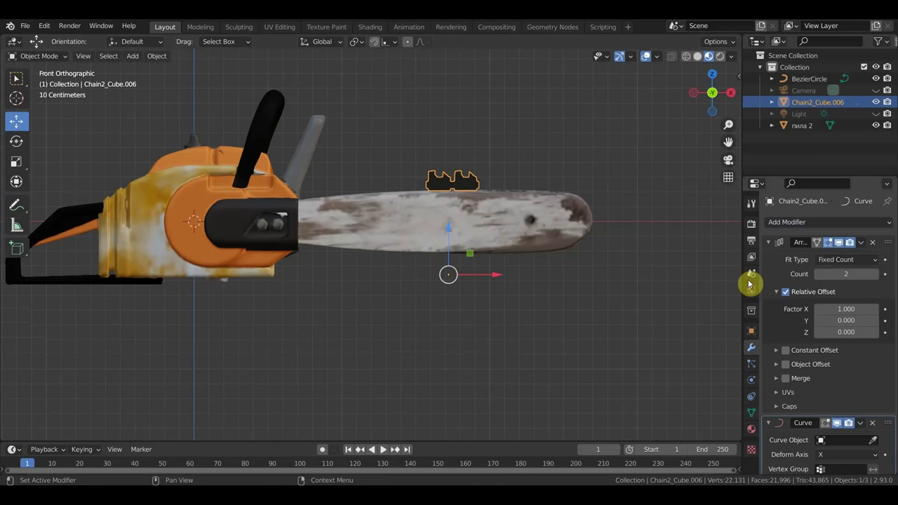
left_click(848, 446)
left_click(791, 319)
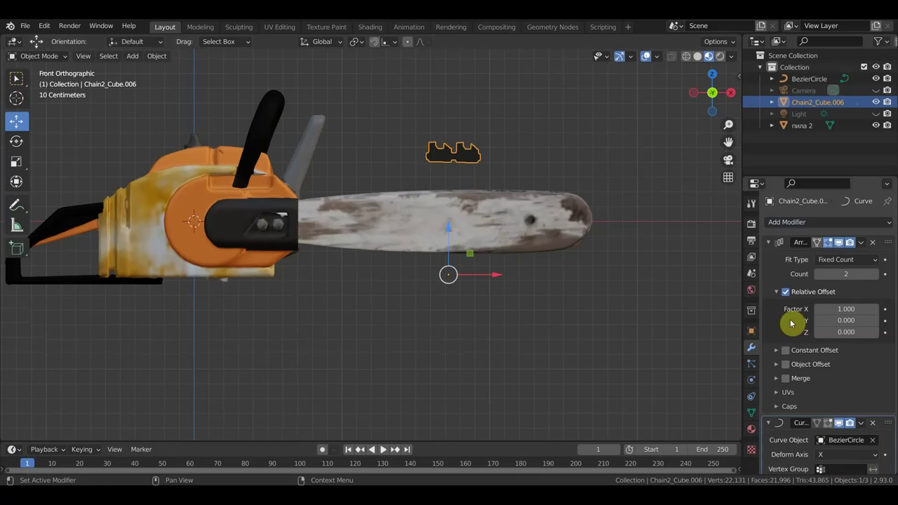
Move the chain onto the top of the guide bar and scale it slightly smaller.
left_click_drag(449, 226, 449, 306)
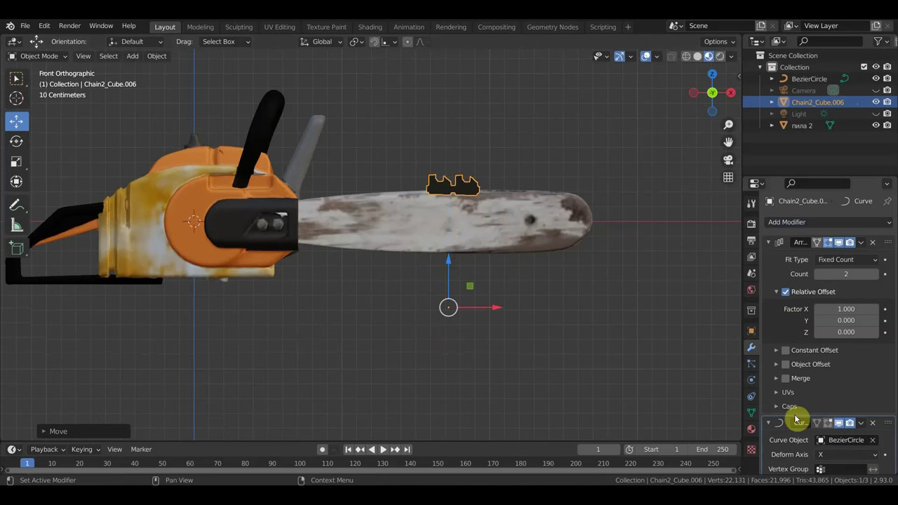
mouse_move(541, 243)
middle_mouse_down()
mouse_move(349, 249)
mouse_move(402, 297)
middle_mouse_up()
left_click_drag(447, 337, 463, 343)
mouse_move(463, 342)
middle_mouse_down()
mouse_move(485, 321)
mouse_move(423, 297)
middle_mouse_up()
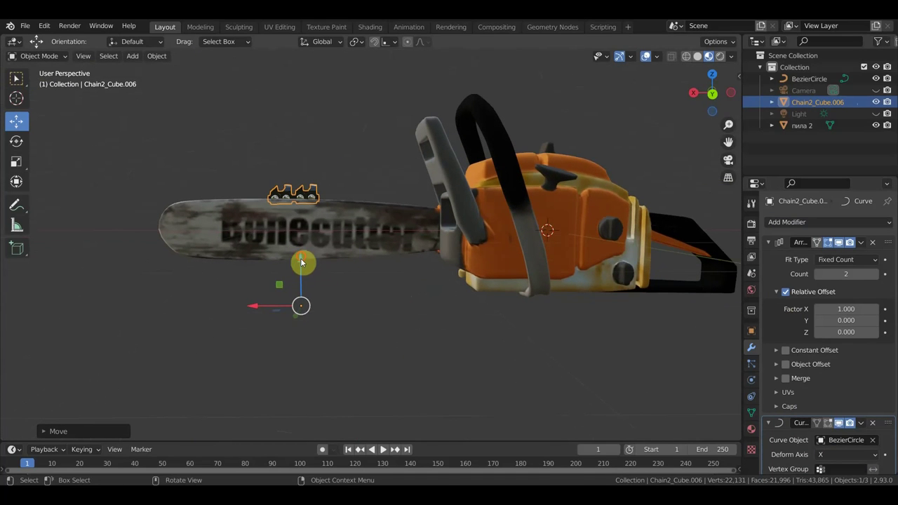
left_click_drag(300, 260, 302, 253)
key("s")
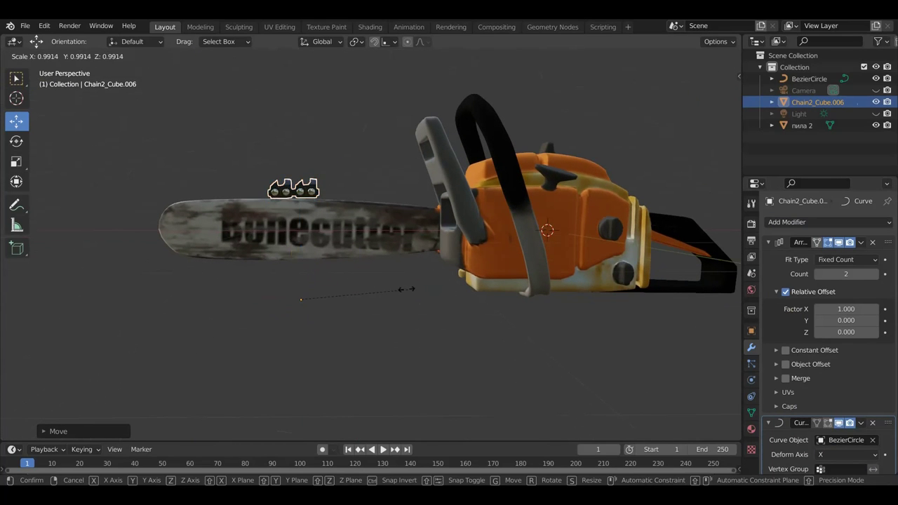
left_click(377, 292)
Raise the chain along Z and increase the Array count to add links.
left_click_drag(301, 260, 297, 232)
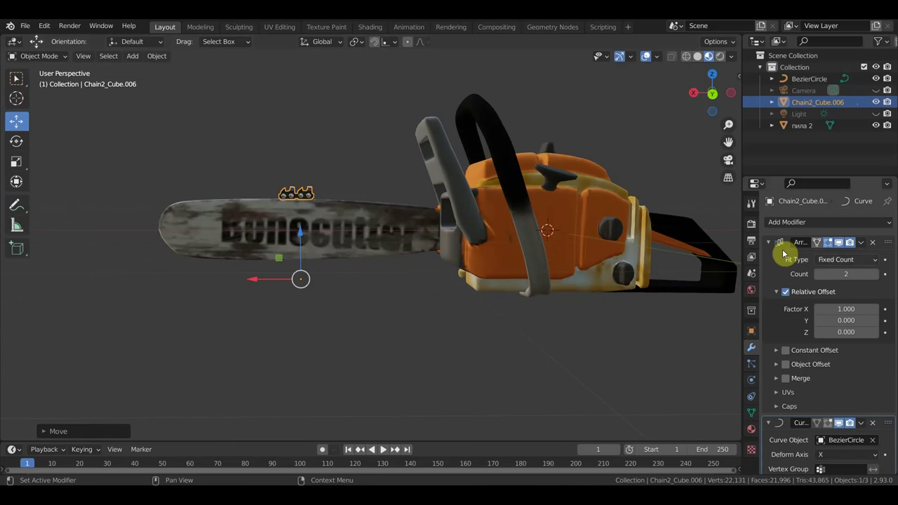
left_click(875, 273)
left_click(875, 274)
left_click(875, 274)
left_click(875, 274)
left_click(875, 274)
left_click(875, 274)
left_click(875, 273)
left_click(875, 273)
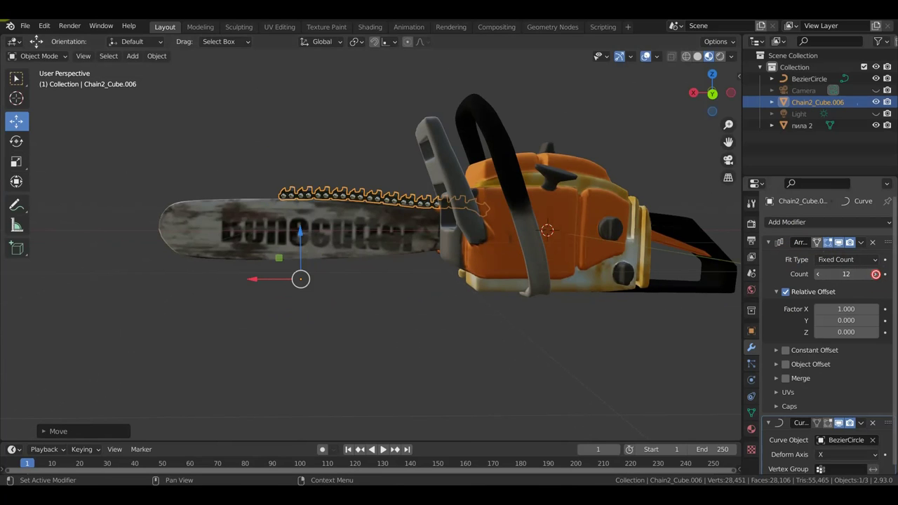
left_click(875, 273)
left_click(875, 274)
left_click(875, 274)
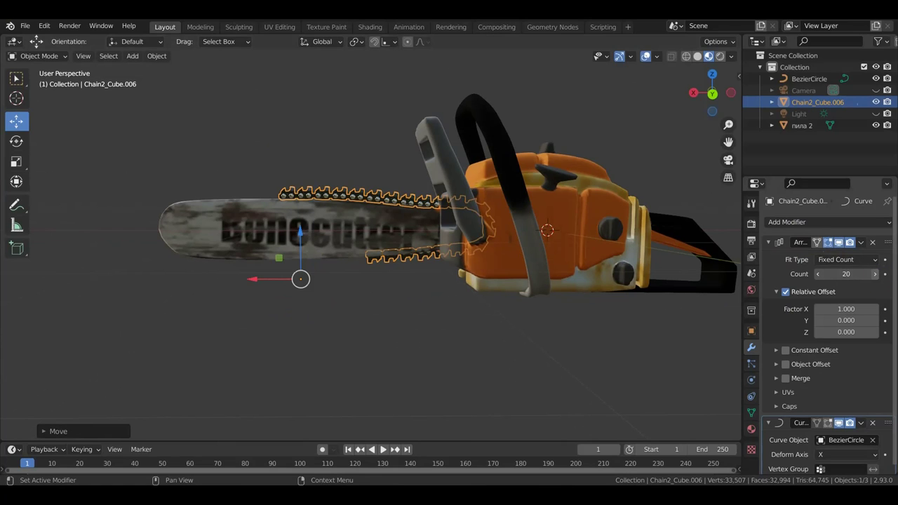
left_click(875, 274)
left_click(875, 274)
left_click(875, 274)
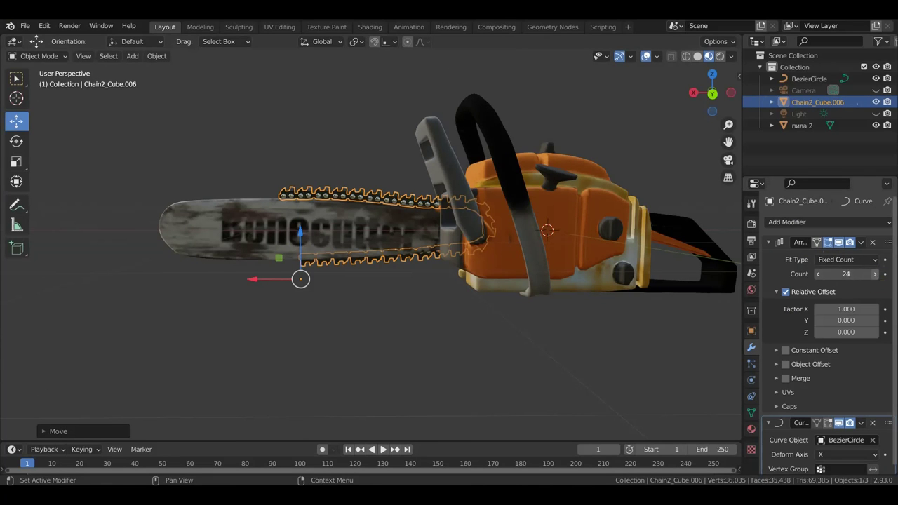
left_click(875, 273)
left_click(875, 274)
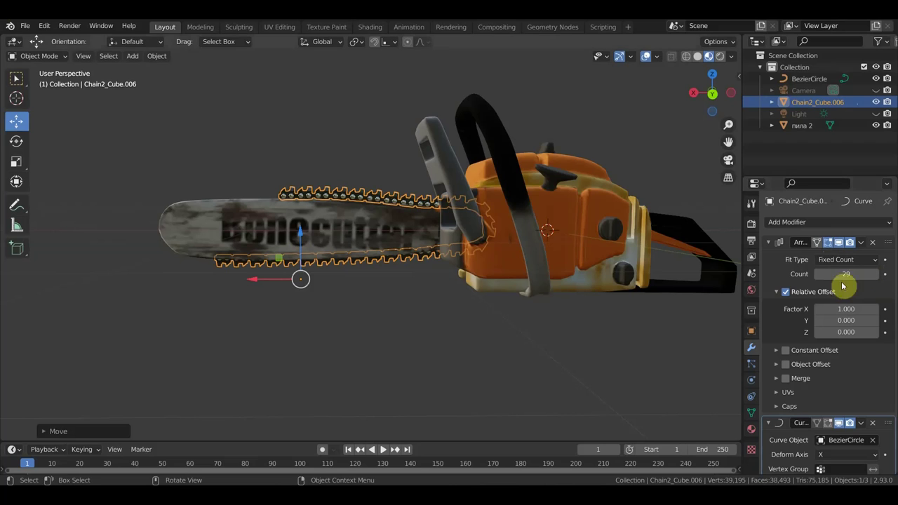
Shrink the chain slightly and raise the Array count to 41 around the bar.
key("s")
left_click(567, 338)
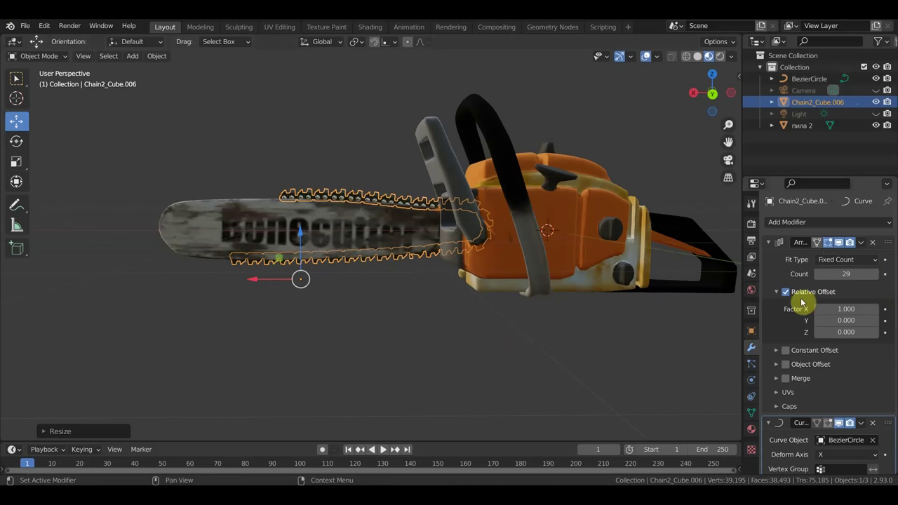
left_click(875, 273)
left_click(875, 274)
left_click(875, 274)
left_click(875, 274)
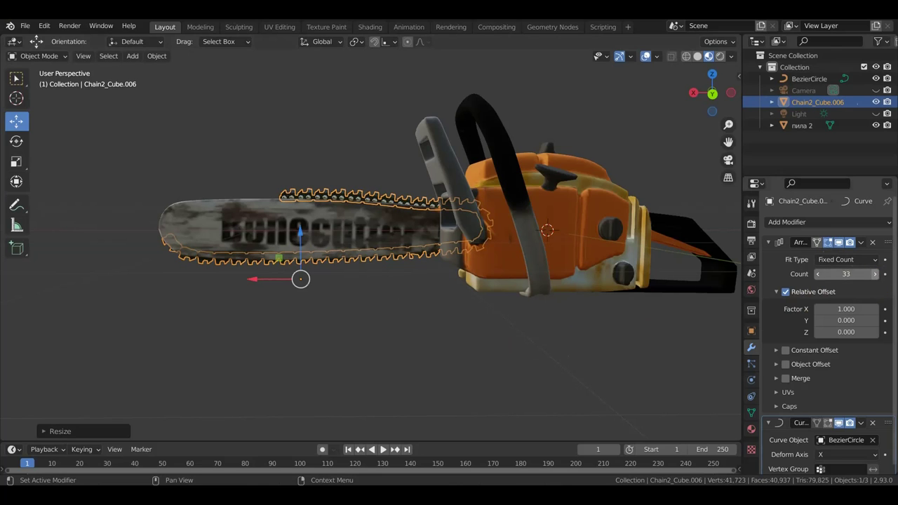
left_click(875, 273)
left_click(875, 273)
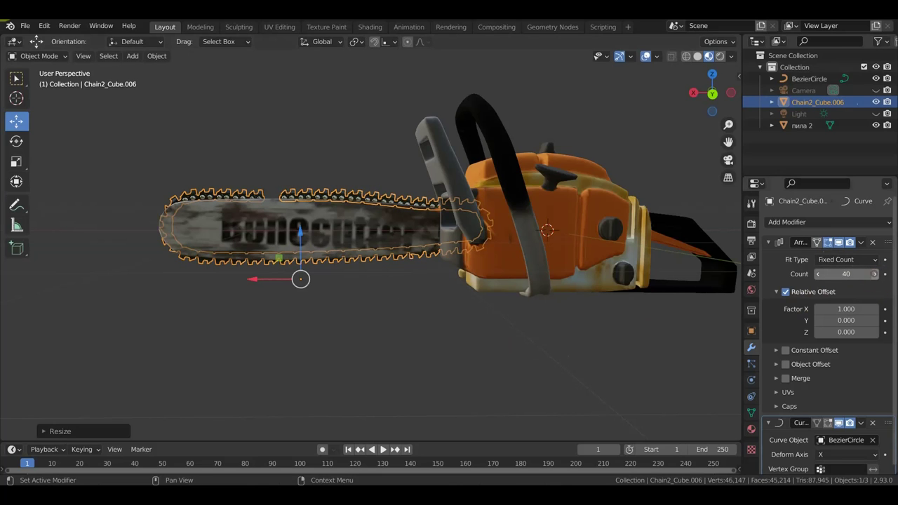
scroll(365, 274, "up", 3)
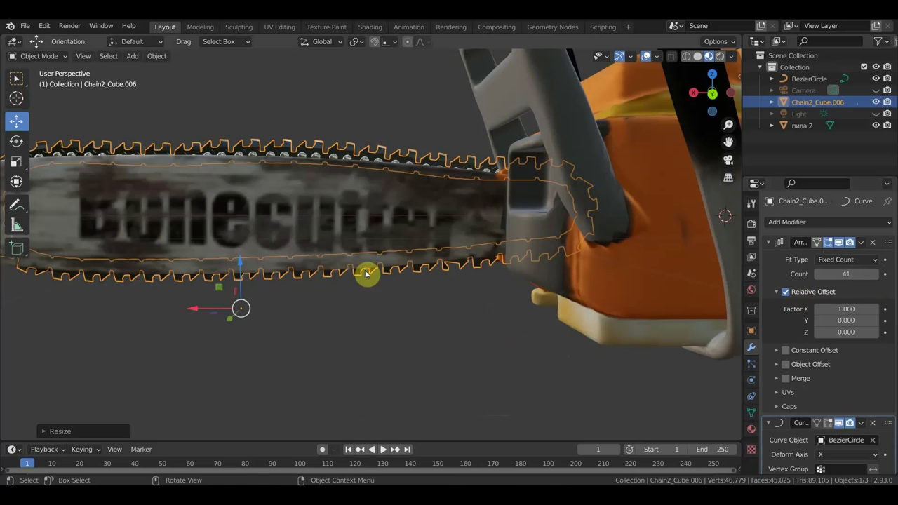
Lift the chain slightly along Z to hug the bar edge and enlarge the timeline area.
left_click_drag(239, 263, 239, 261)
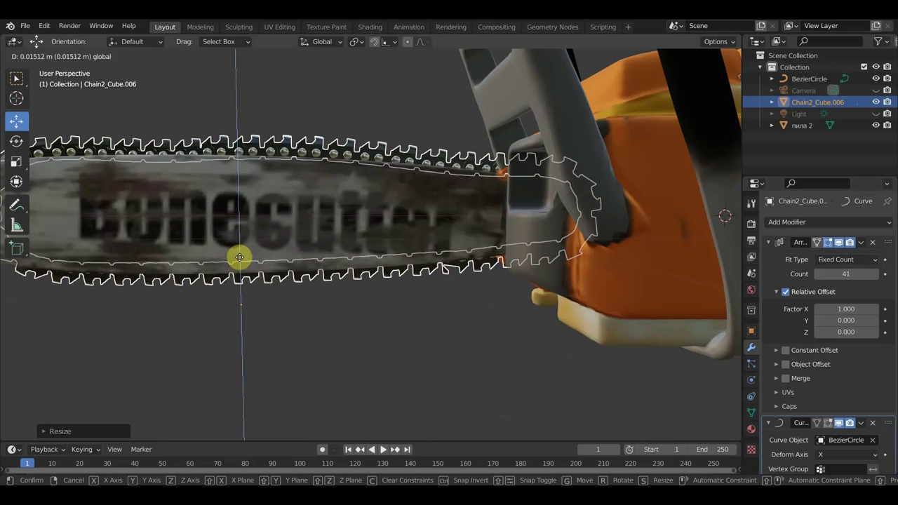
left_click_drag(240, 260, 246, 254)
scroll(300, 275, "down", 2)
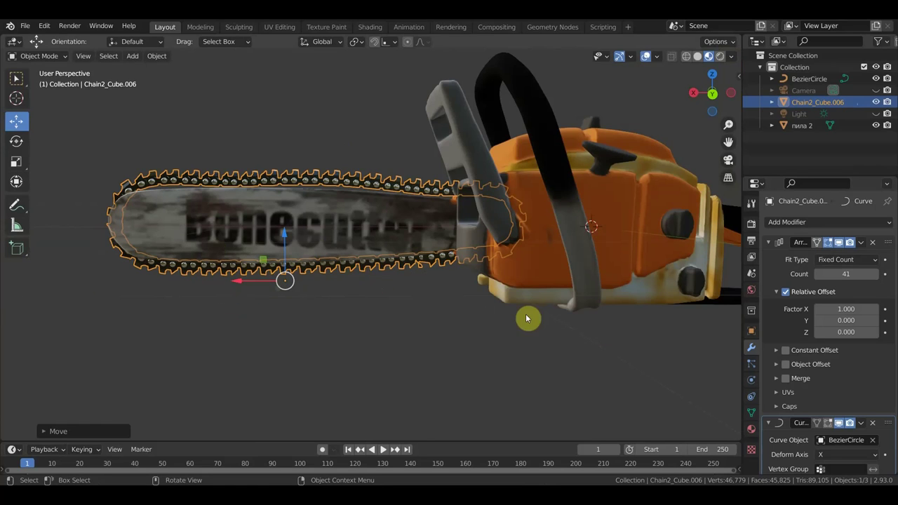
left_click_drag(303, 441, 294, 335)
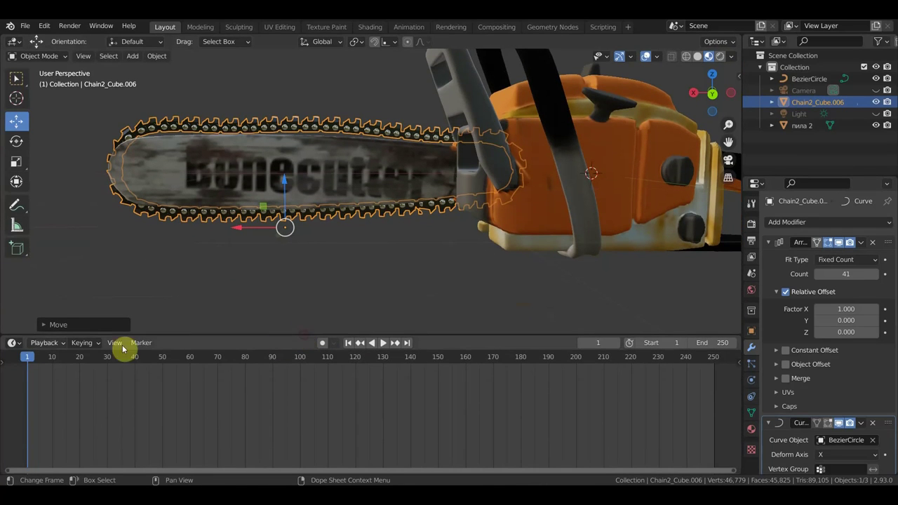
Turn the bottom timeline area into the Graph Editor.
left_click(24, 346)
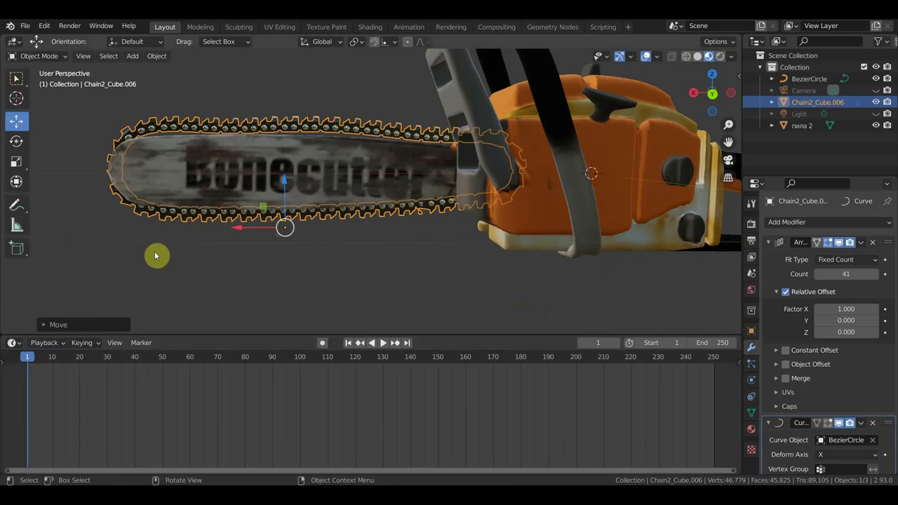
left_click(14, 343)
left_click(165, 253)
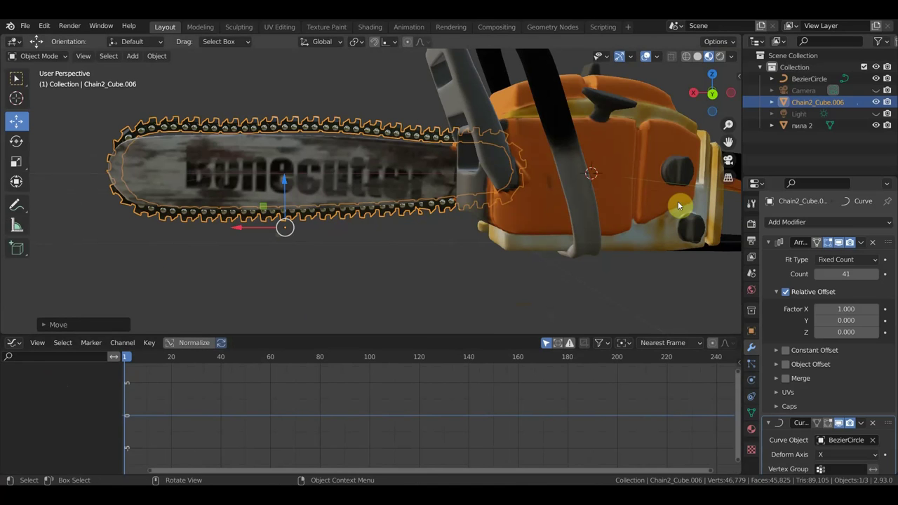
Insert a single keyframe on the chain's X location at 1.7218 m.
key("n")
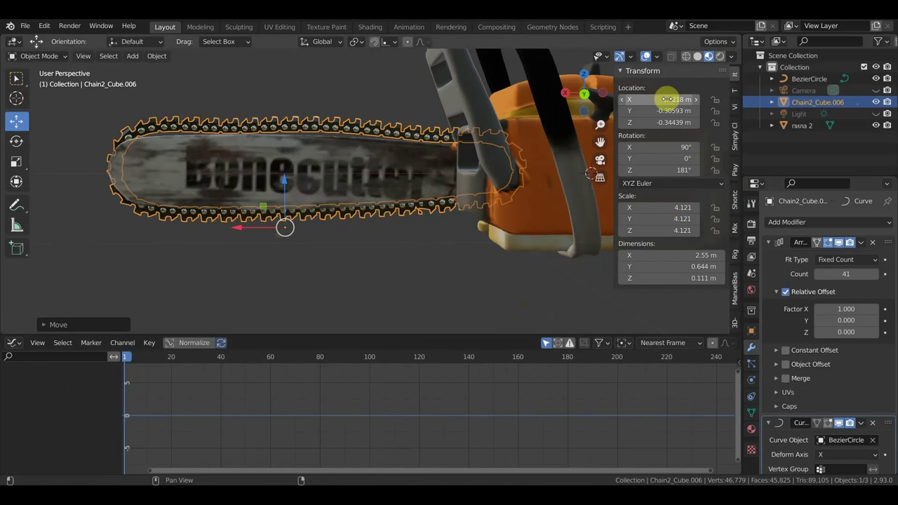
right_click(667, 99)
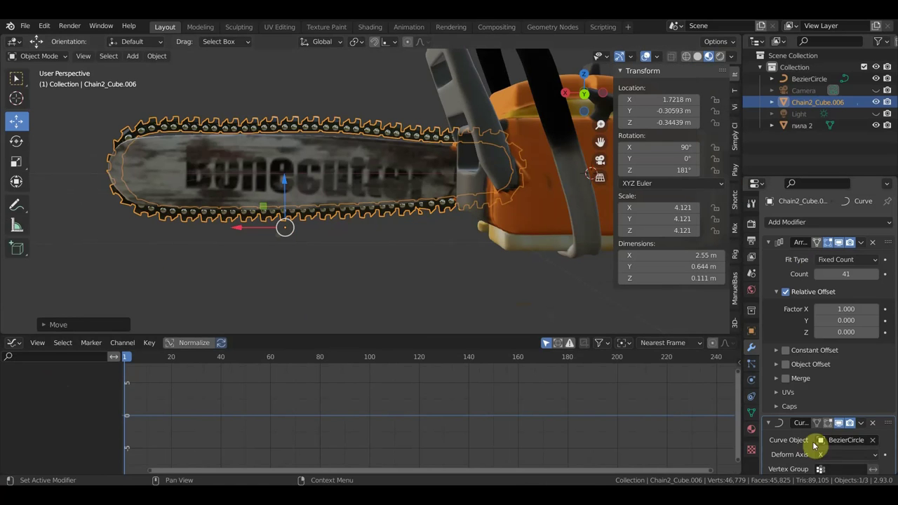
right_click(675, 103)
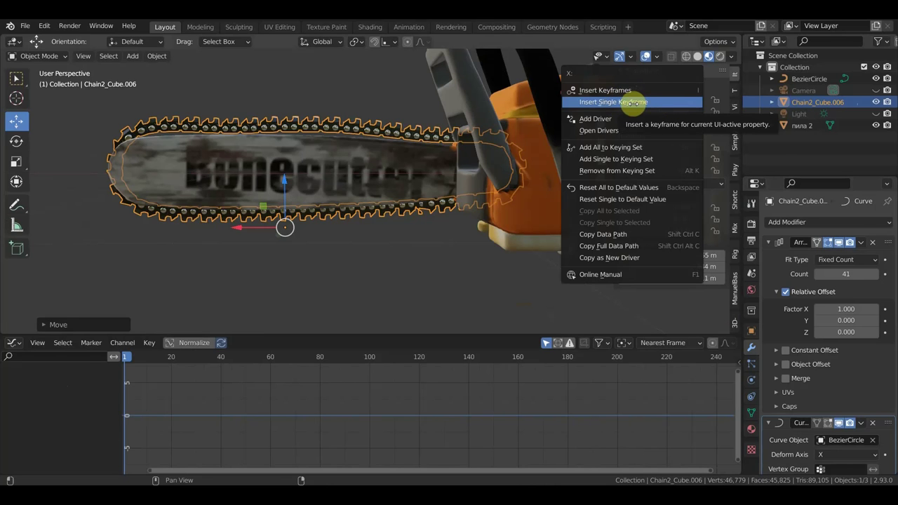
left_click(634, 102)
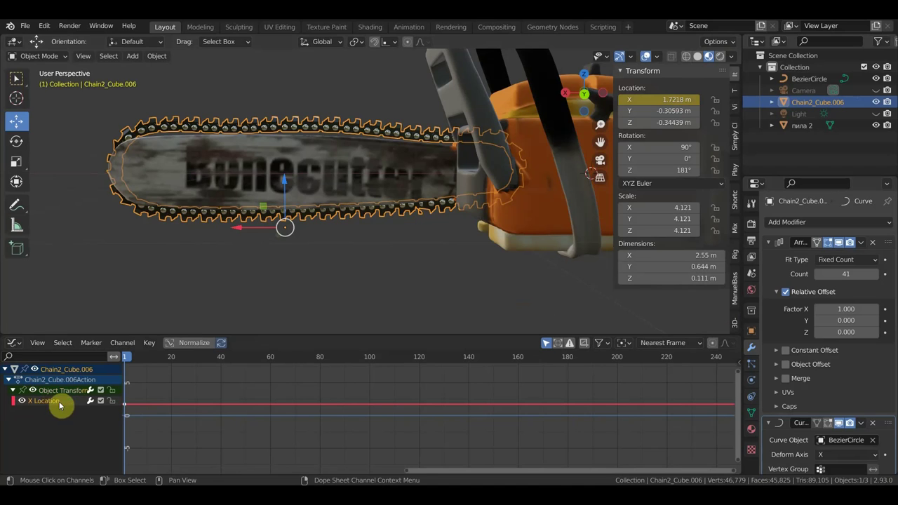
Add a Generator modifier to the chain's X Location curve.
left_click_drag(533, 335, 531, 295)
key("n")
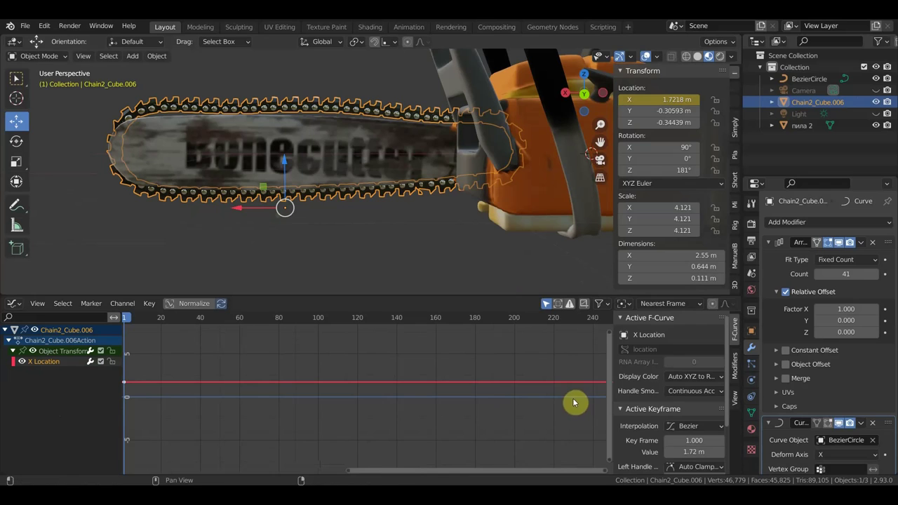
left_click(737, 373)
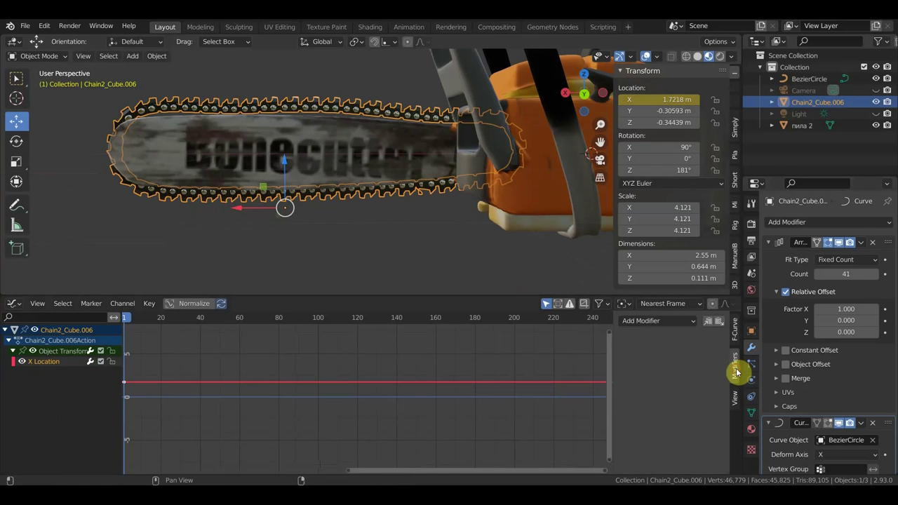
left_click(647, 321)
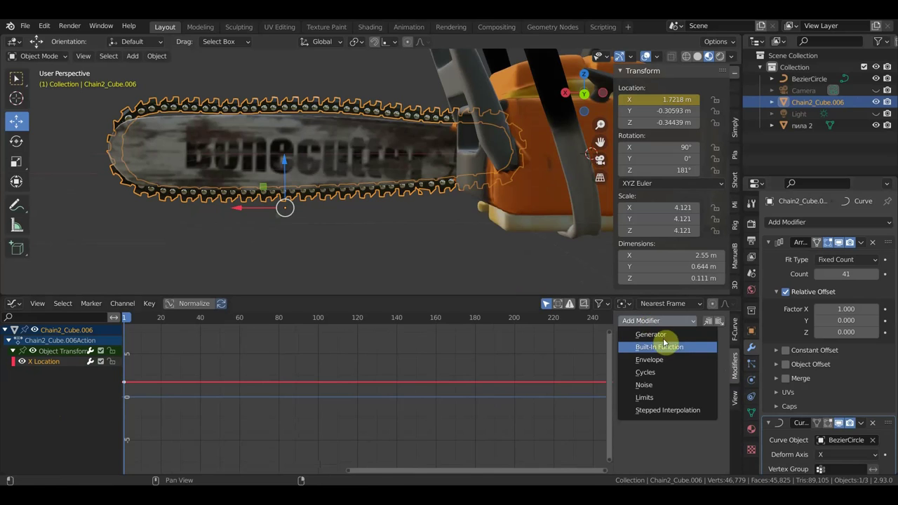
left_click(662, 338)
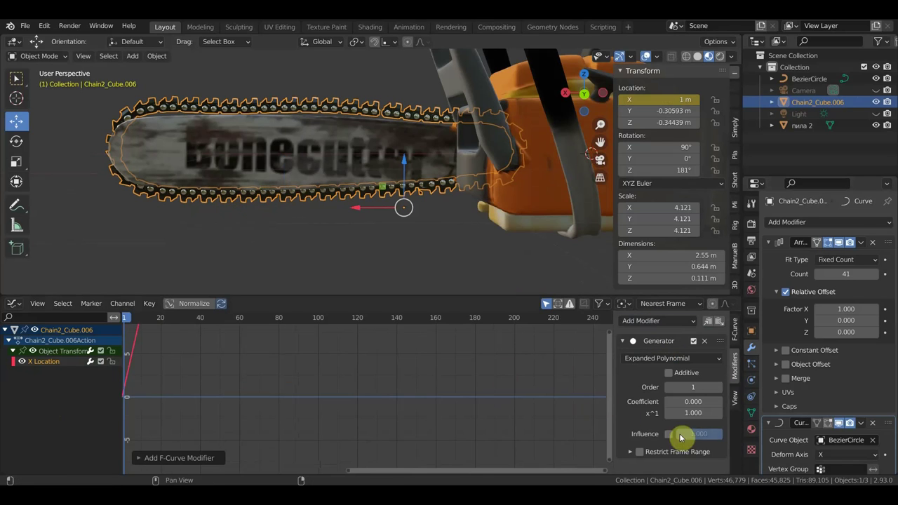
Play the animation to test the moving links, then select BezierCircle.
key("space")
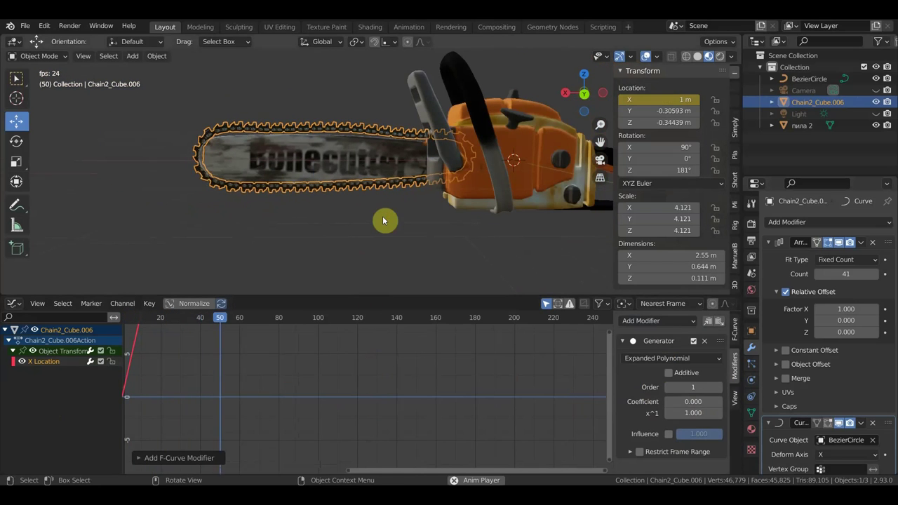
key("space")
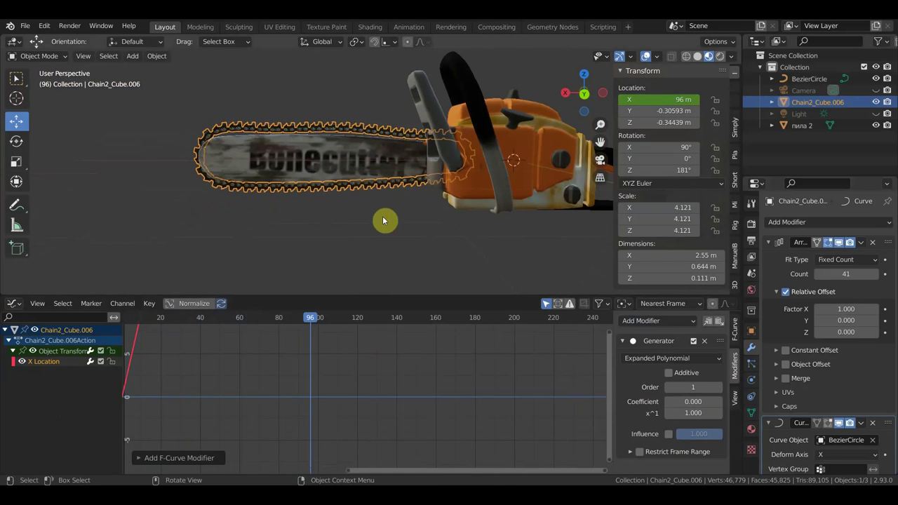
scroll(283, 190, "up", 2)
middle_click_drag(283, 190, 349, 209)
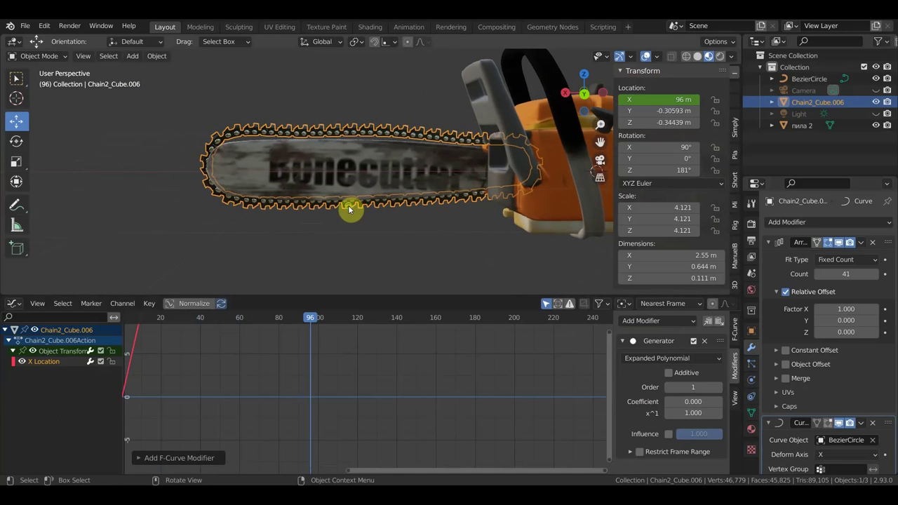
scroll(381, 186, "up", 1)
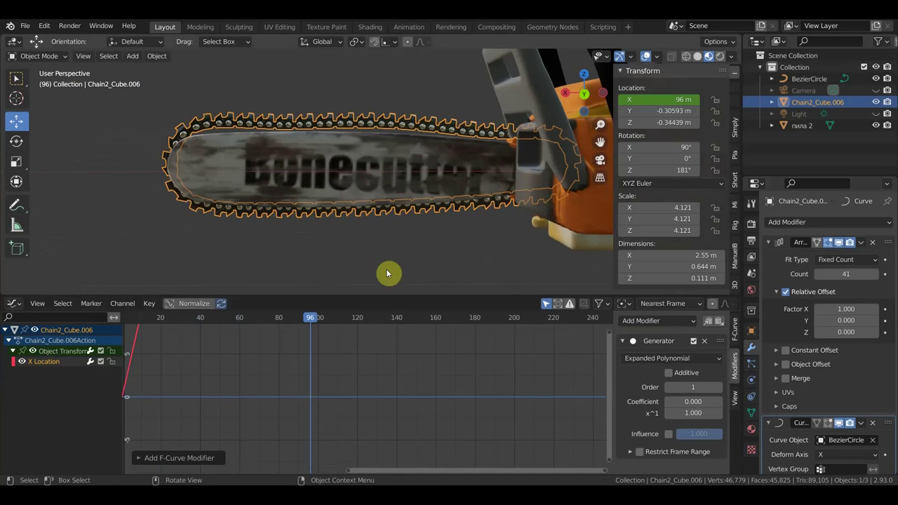
left_click_drag(381, 295, 379, 408)
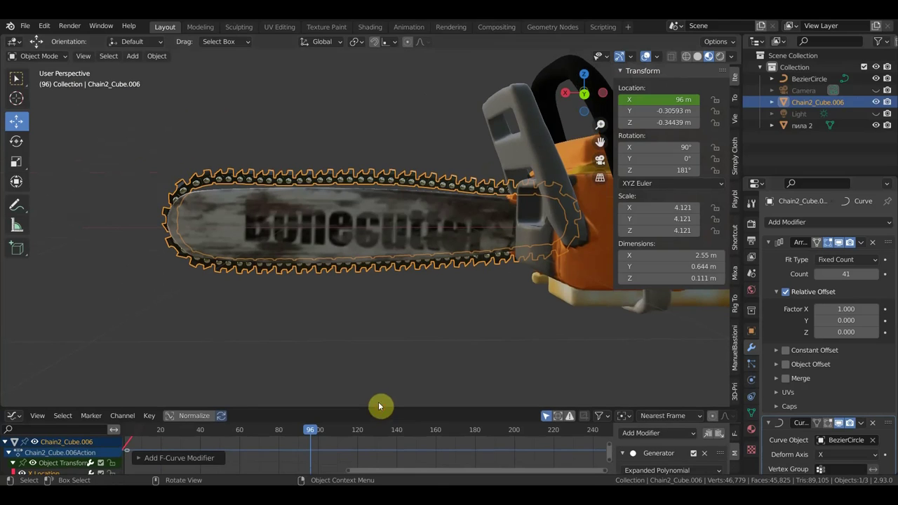
left_click(809, 79)
left_click(49, 57)
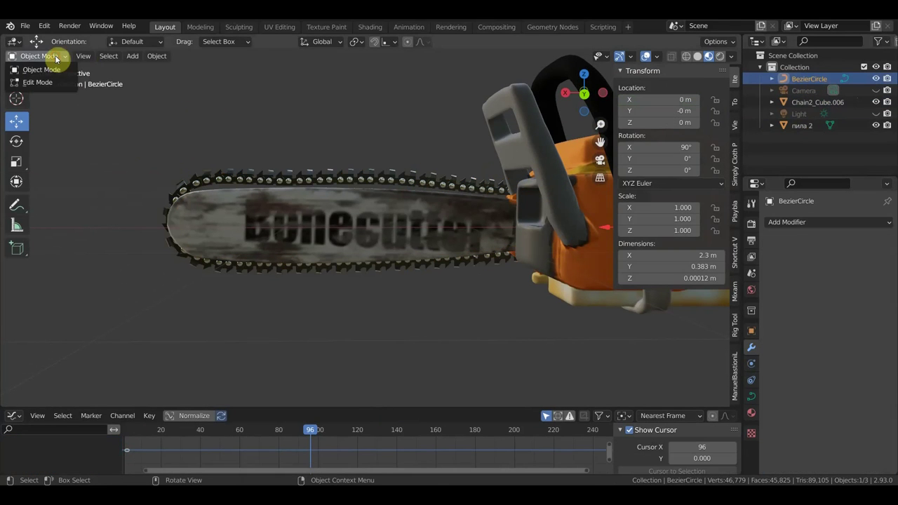
Enter Edit Mode on BezierCircle and move its left tip point.
left_click(50, 75)
left_click(172, 223)
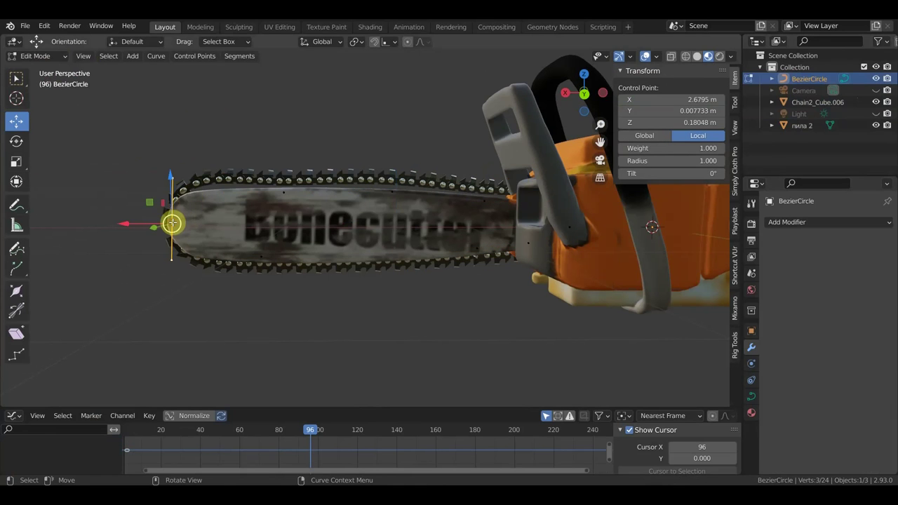
key("g")
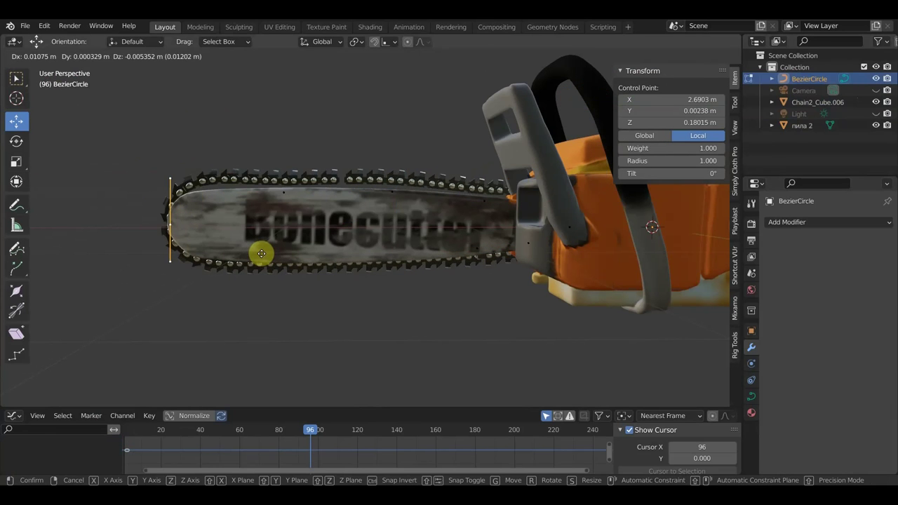
left_click(258, 254)
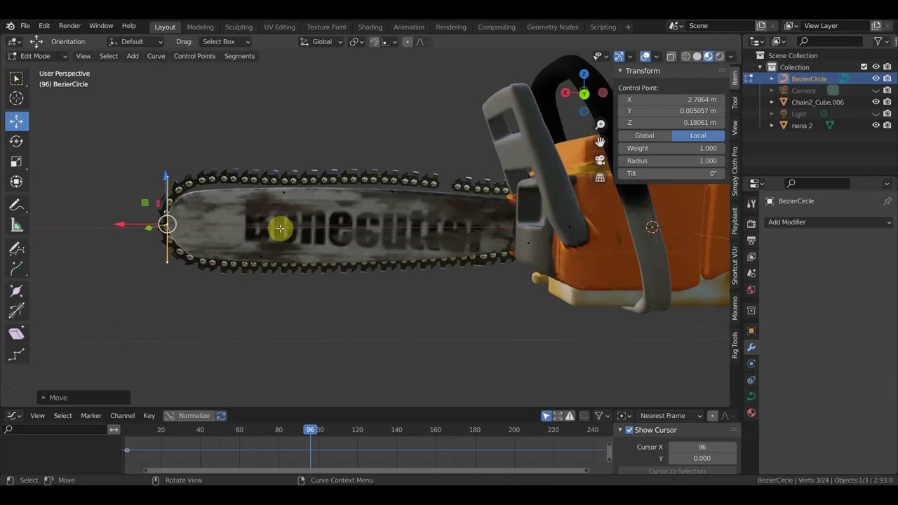
Move the six top-edge curve points down, median Y from 0.188 m to 0.151 m.
left_click(337, 183)
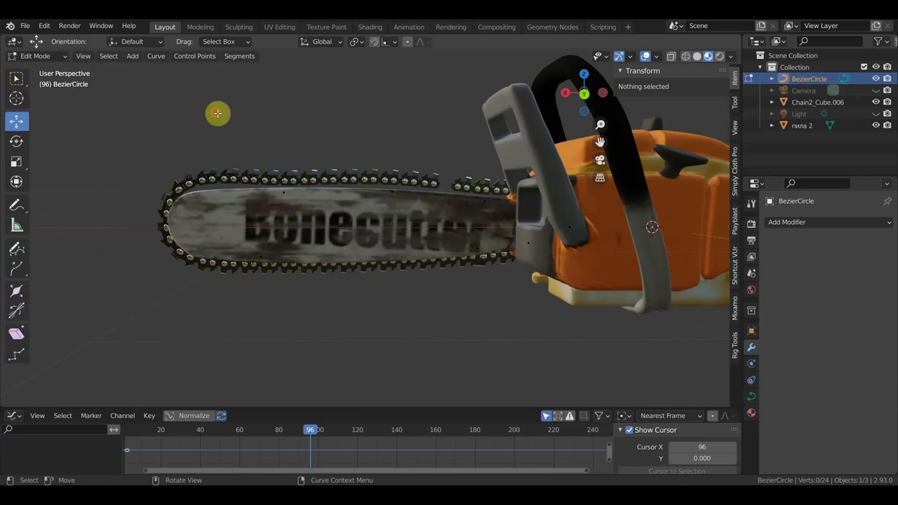
left_click_drag(217, 113, 471, 214)
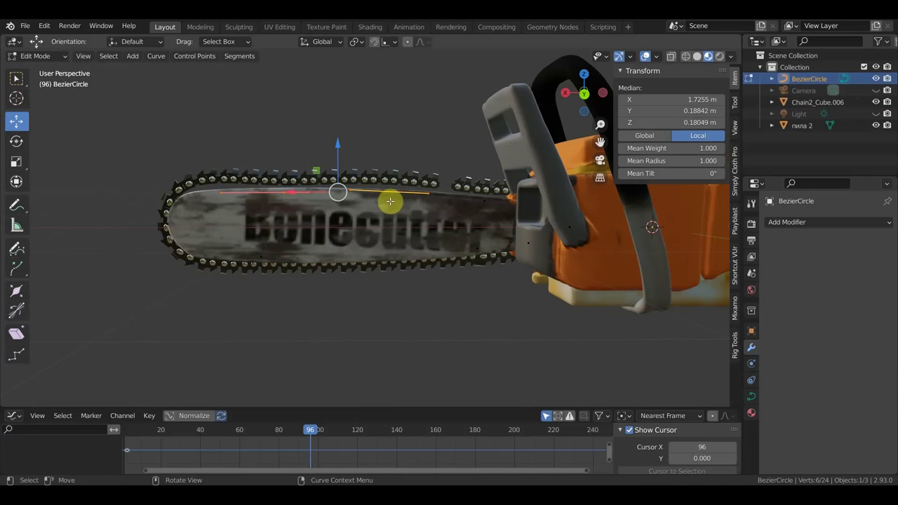
key("g")
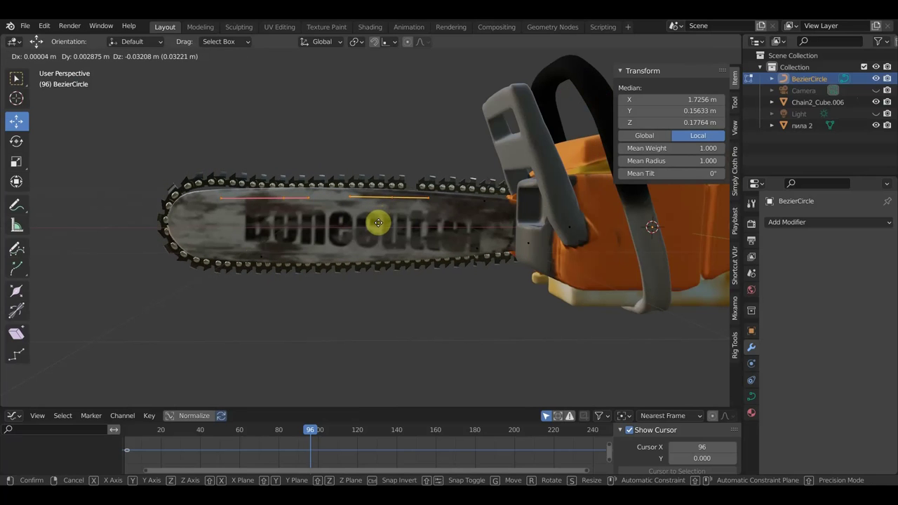
left_click(378, 223)
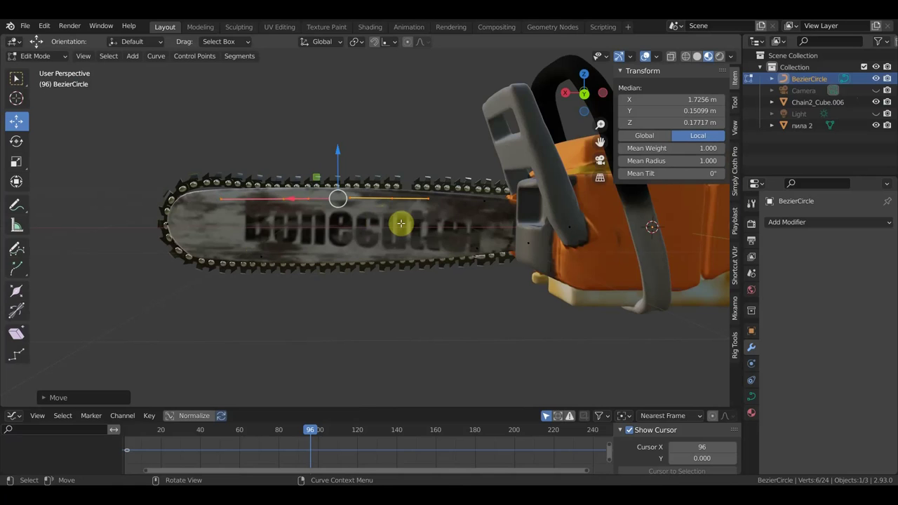
scroll(414, 196, "up", 3)
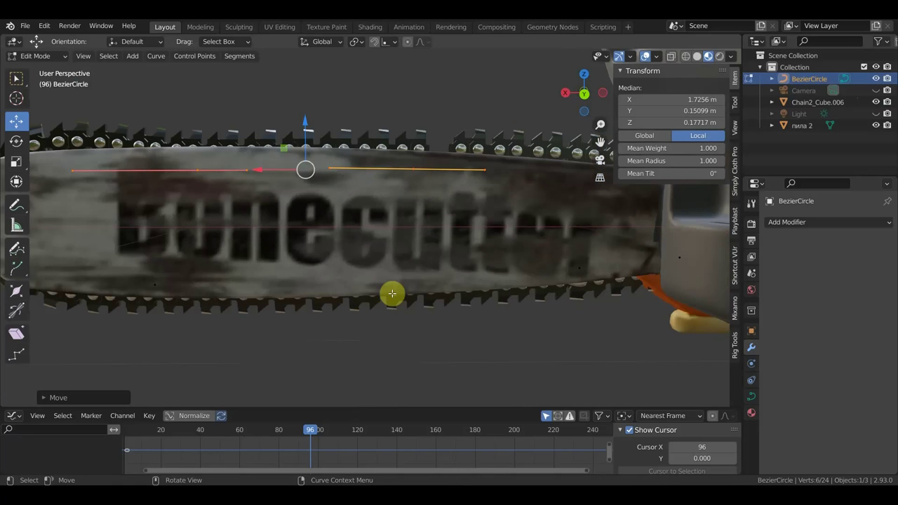
key("KP_3")
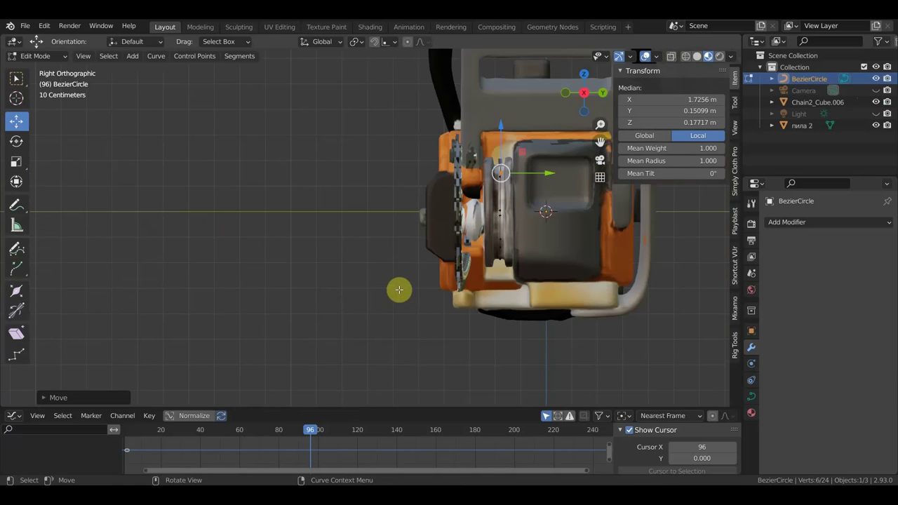
In wireframe front view, move the curve's right tip point onto the bar's tip.
key("KP_1")
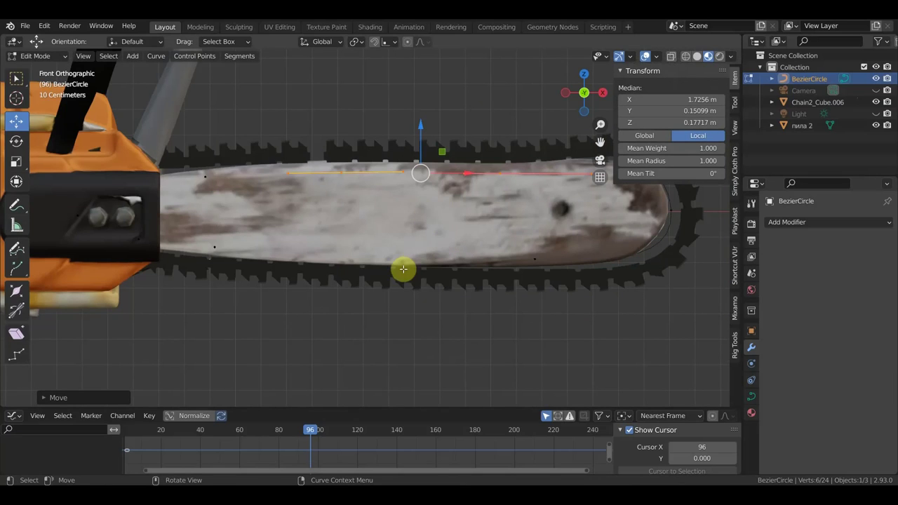
left_click(686, 56)
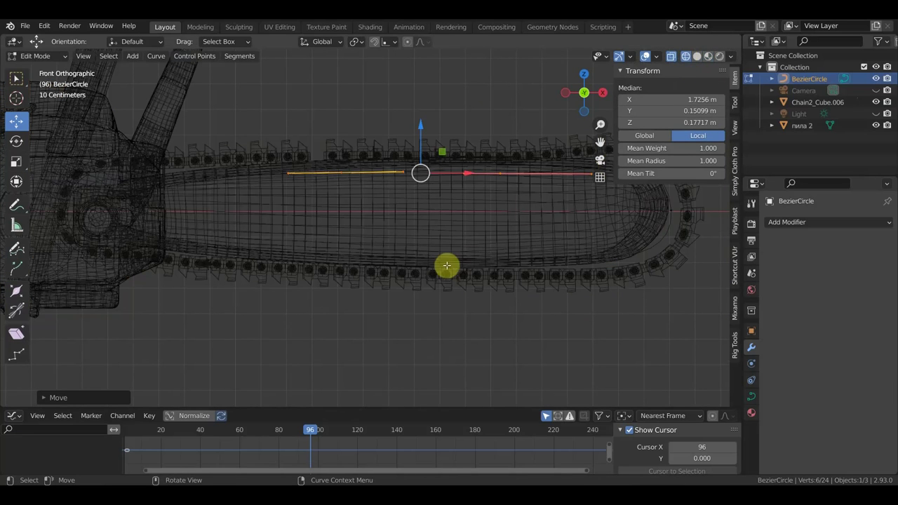
left_click(497, 263)
left_click_drag(541, 294, 463, 234)
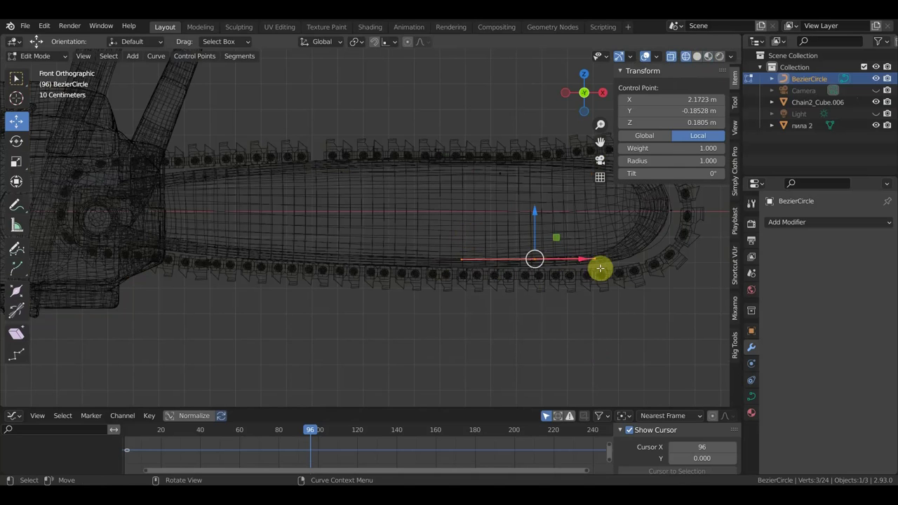
scroll(576, 262, "down", 2)
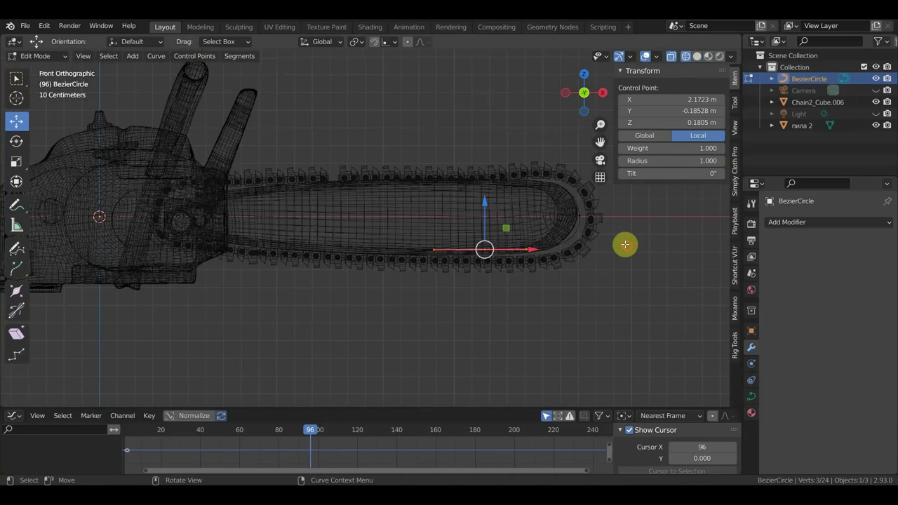
left_click(577, 205)
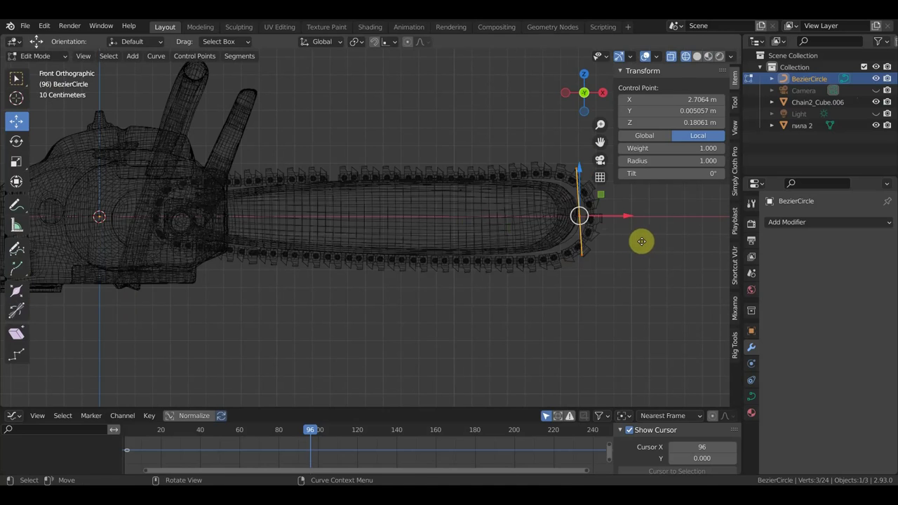
key("g")
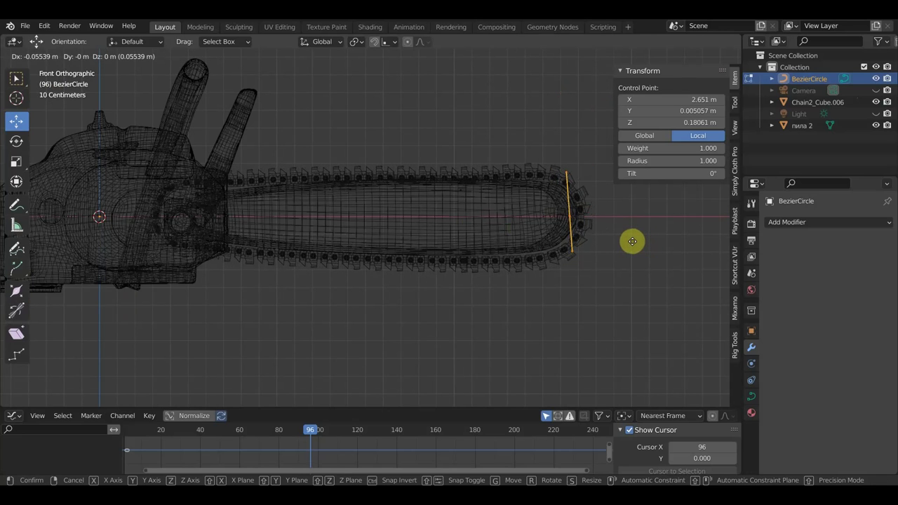
left_click(631, 242)
Reposition a bottom-edge control point and the rear control point onto the bar's edge.
left_click(480, 257)
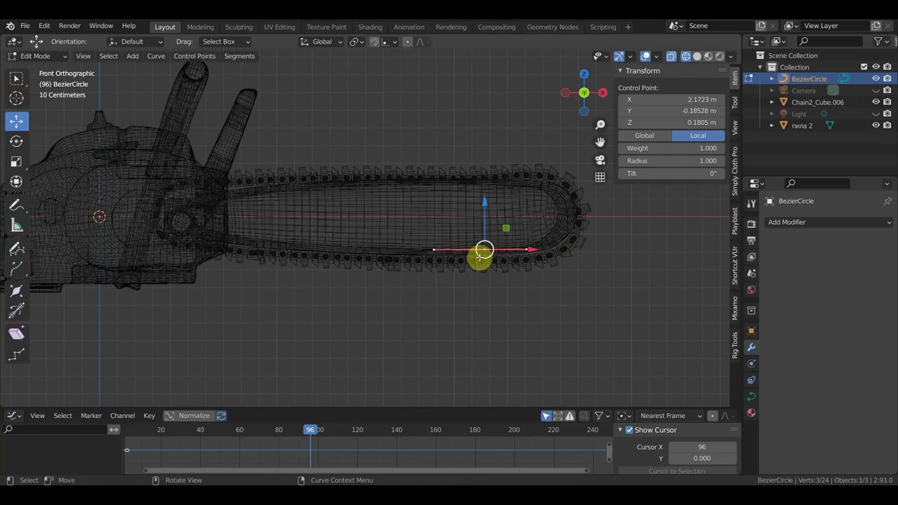
key("g")
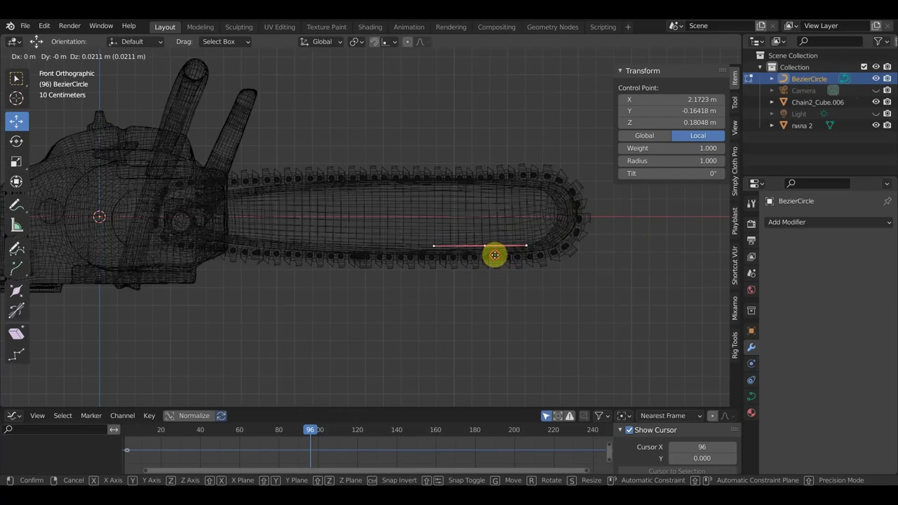
left_click(495, 256)
scroll(485, 189, "up", 3)
scroll(214, 203, "down", 1)
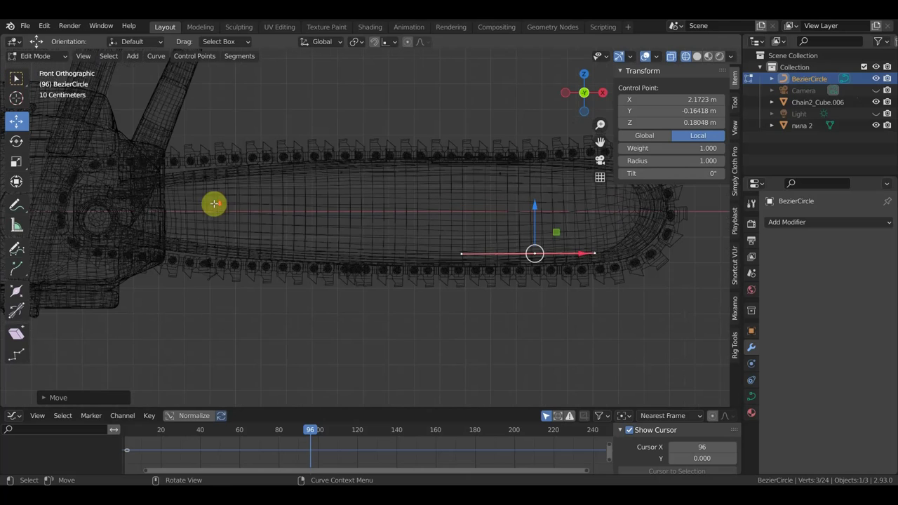
left_click(116, 177)
left_click(64, 211)
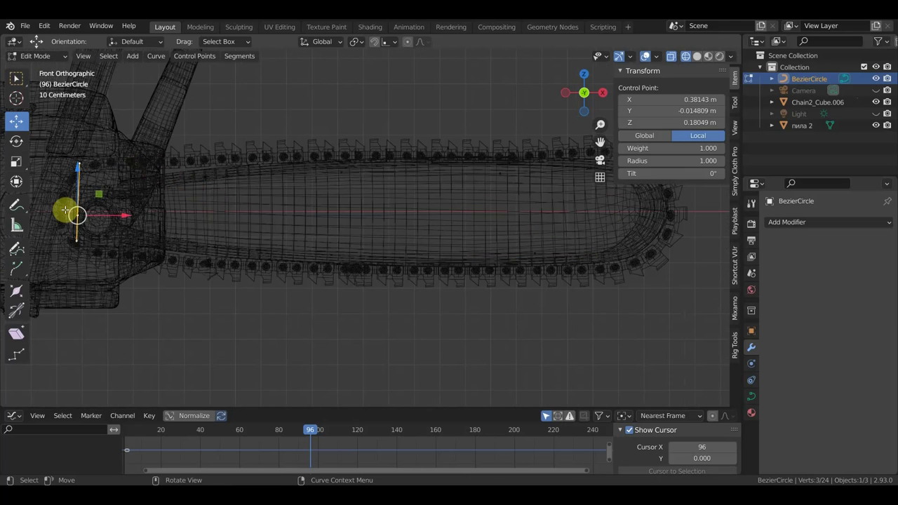
key("g")
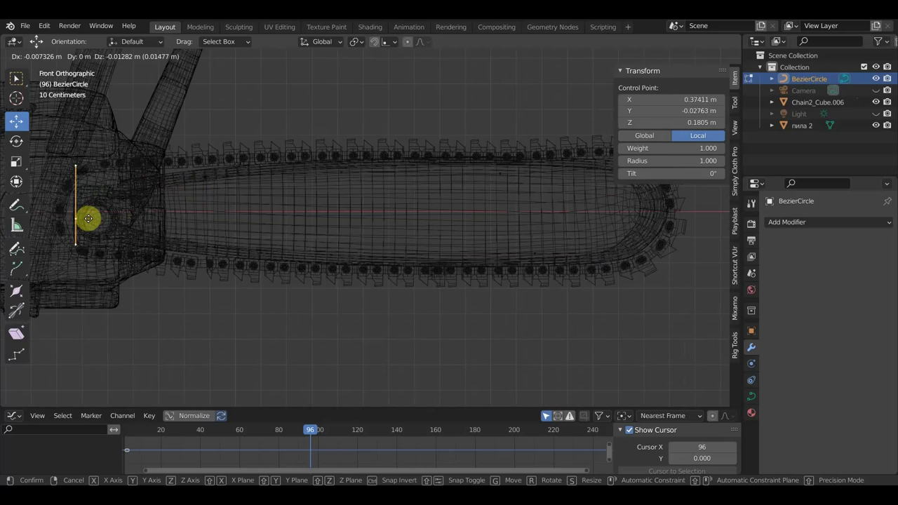
left_click(90, 218)
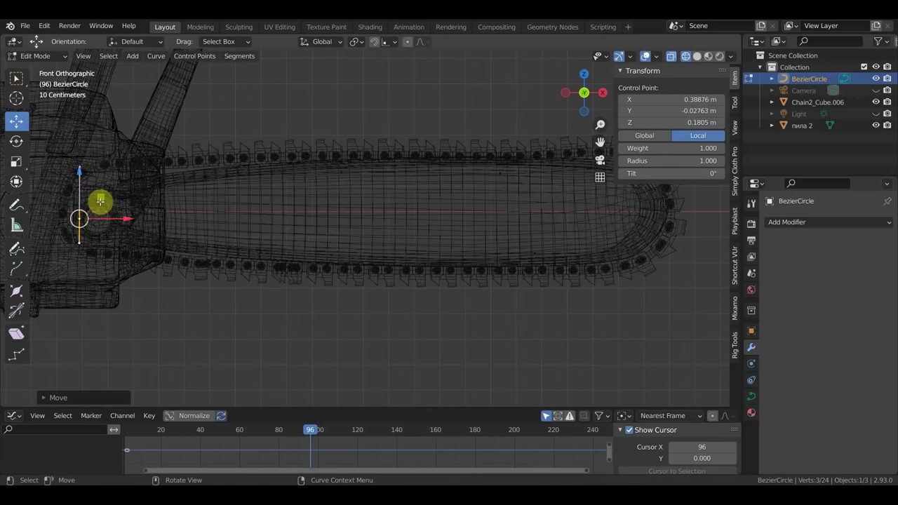
Move two top-edge control points to follow the guide bar's upper edge.
left_click(182, 171)
left_click_drag(245, 181, 150, 126)
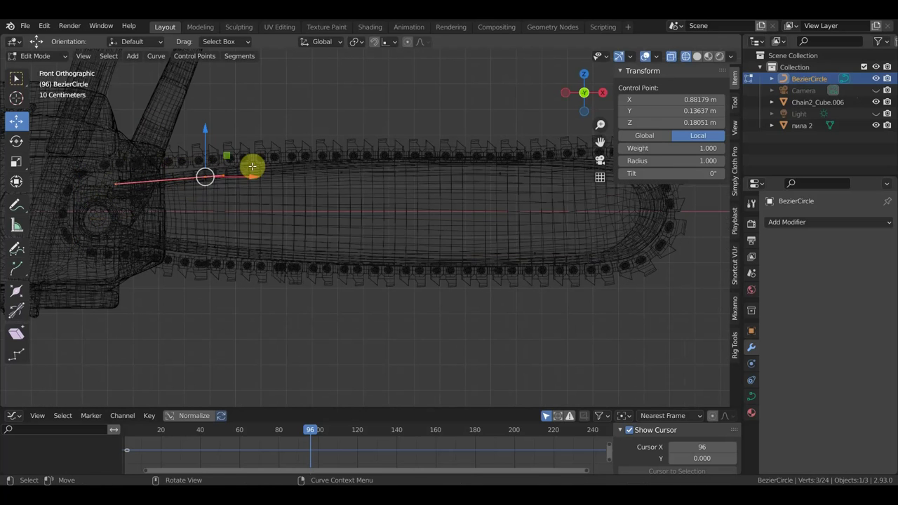
key("g")
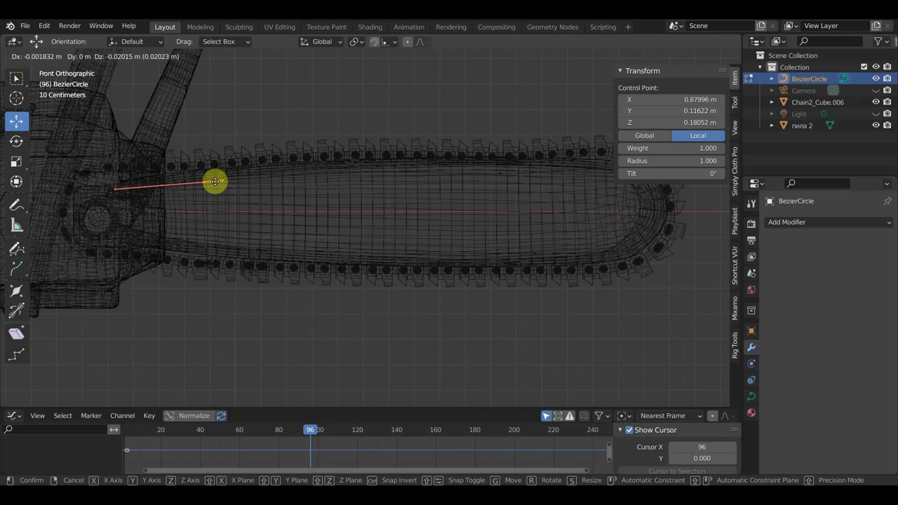
left_click(216, 182)
left_click_drag(457, 155, 531, 185)
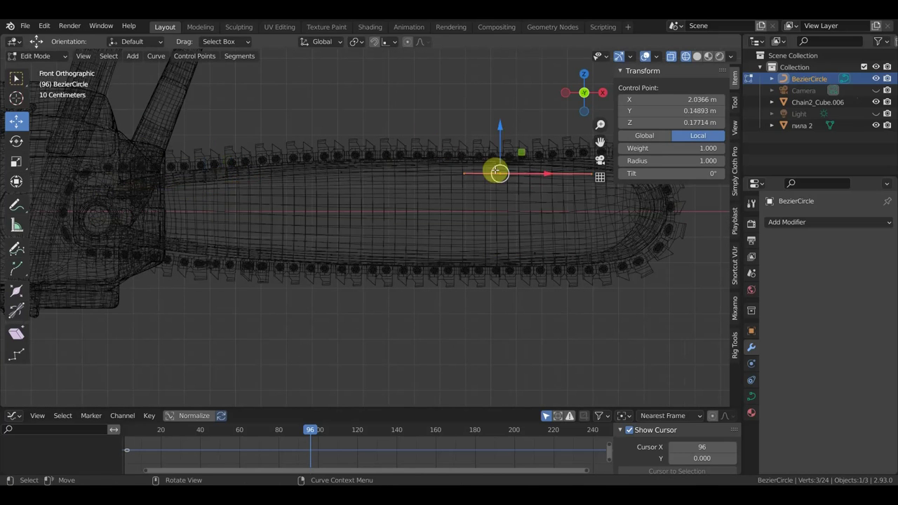
key("g")
left_click(510, 178)
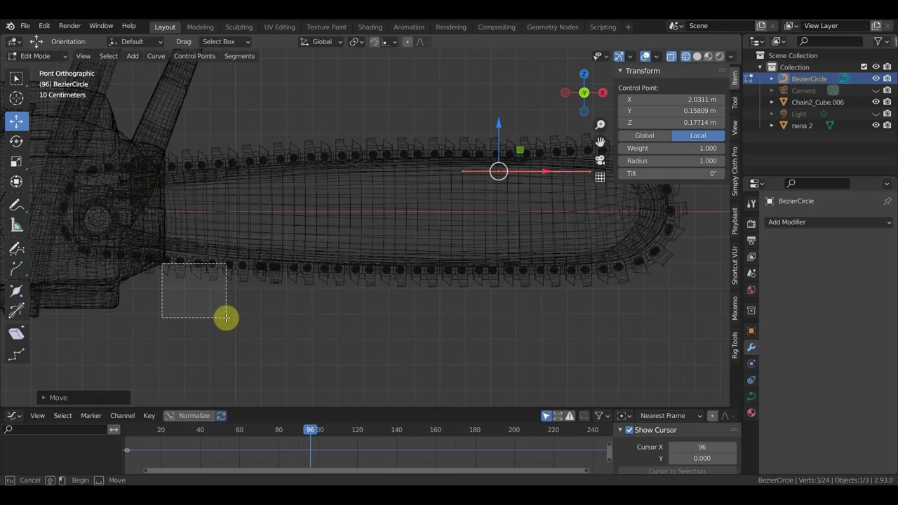
Slide a bottom-edge curve point further along the bar and slightly nudge the lower-rear point.
left_click_drag(226, 318, 127, 236, "shift")
left_click(279, 250)
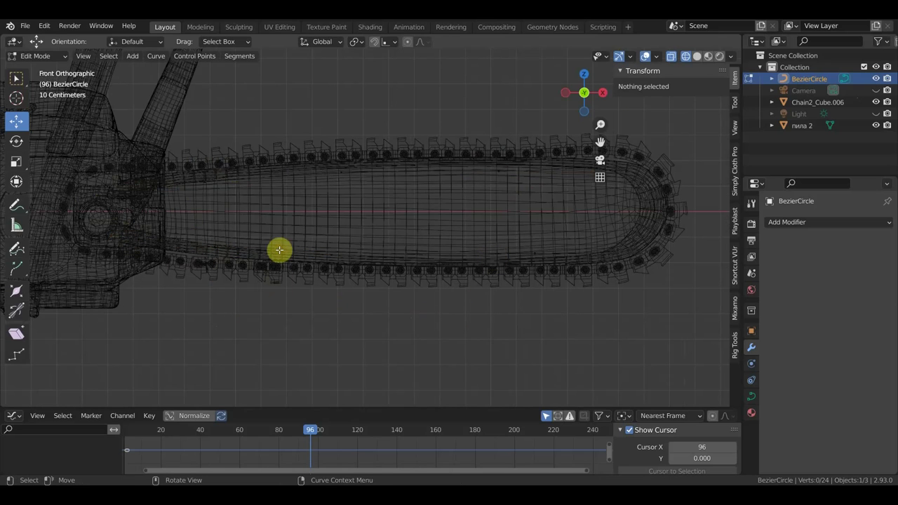
left_click_drag(239, 319, 179, 242)
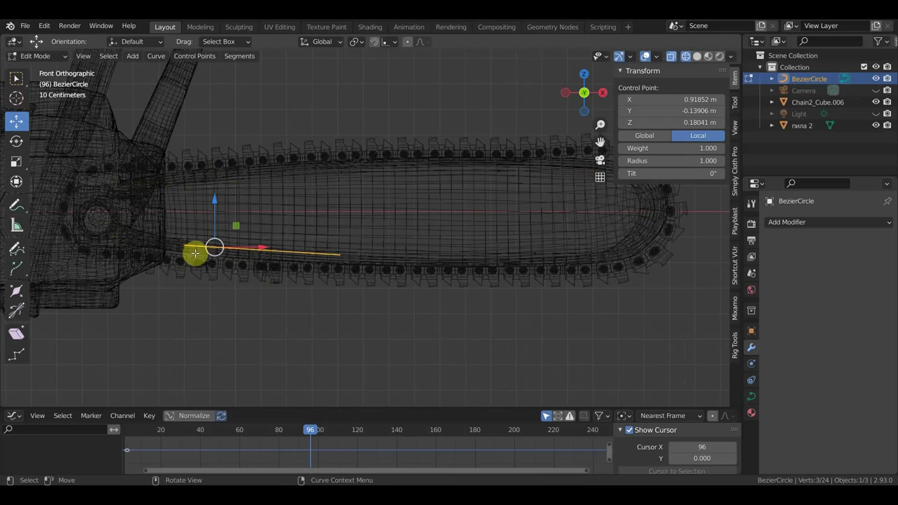
key("g")
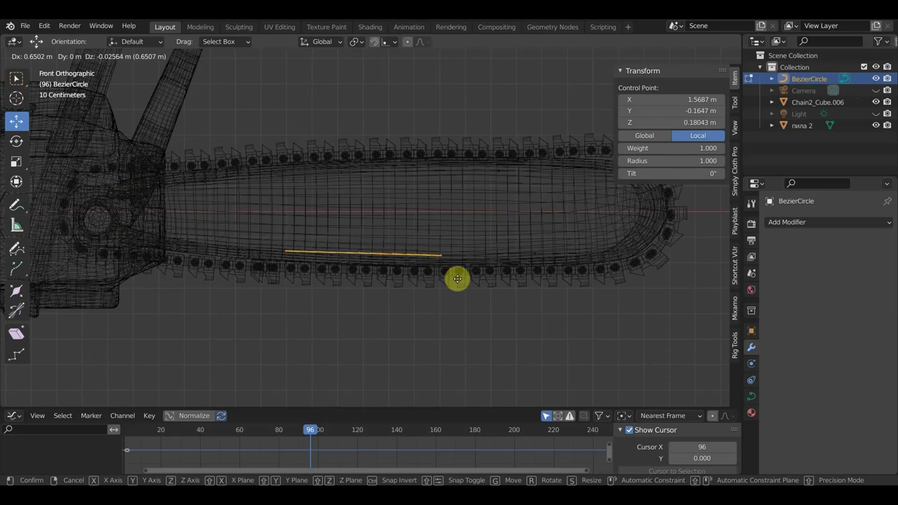
left_click(548, 279)
left_click_drag(247, 316, 121, 215)
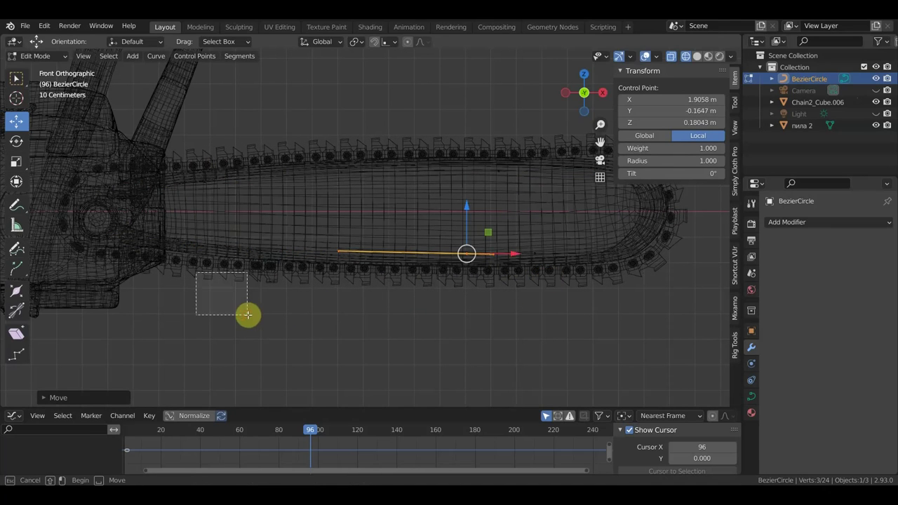
key("g")
left_click(196, 272)
Move a top-edge BezierCircle control point onto the bar's upper edge.
left_click_drag(124, 141, 287, 190)
mouse_move(326, 163)
left_mouse_down()
mouse_move(235, 104)
mouse_move(375, 184)
left_mouse_up()
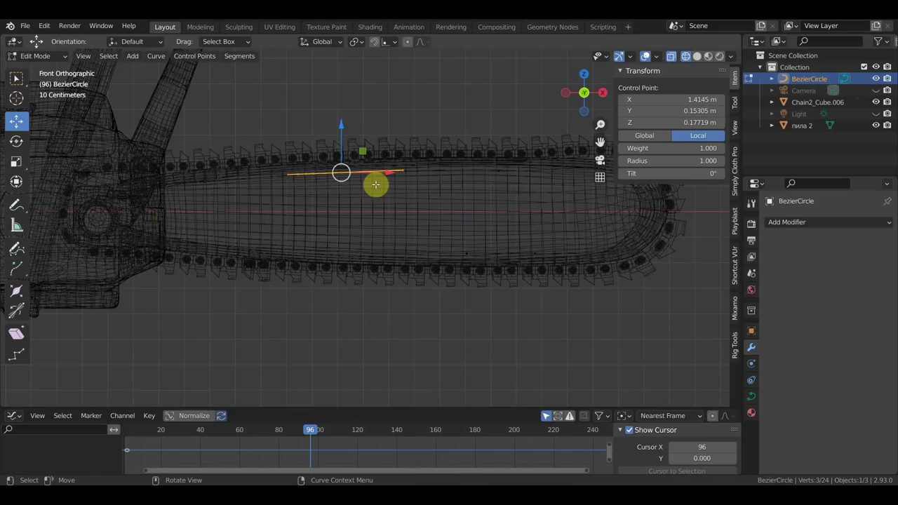
key("g")
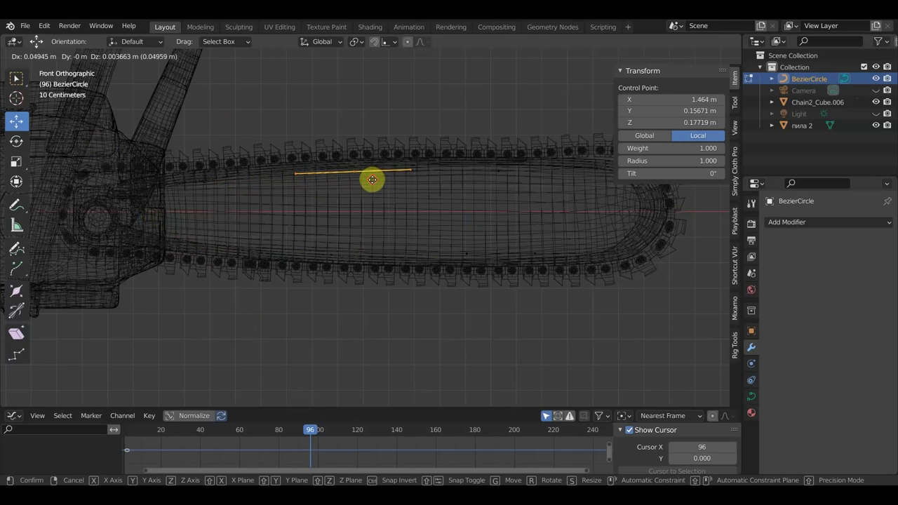
left_click(372, 177)
Reposition the rear control point beside the saw body, then deselect it.
mouse_move(31, 158)
left_mouse_down()
mouse_move(88, 261)
mouse_move(70, 255)
left_mouse_up()
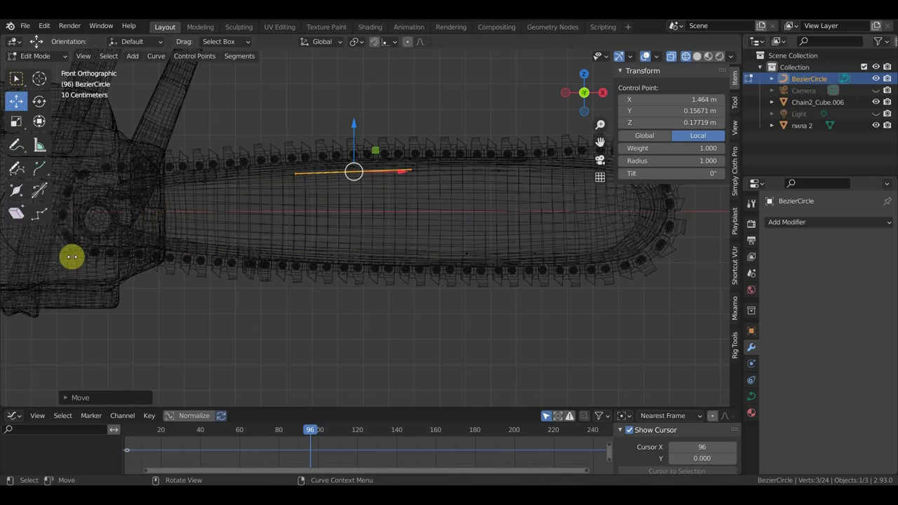
key("b")
left_click_drag(51, 161, 91, 245)
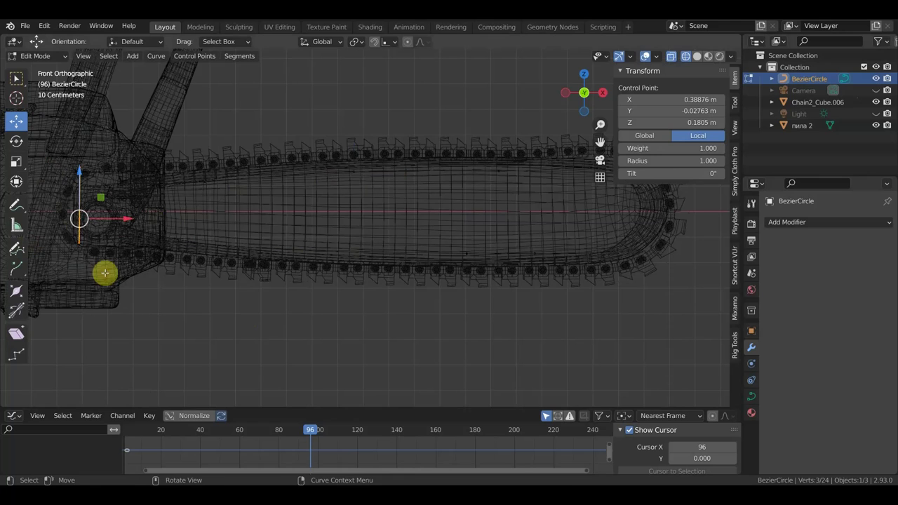
key("g")
left_click(111, 259)
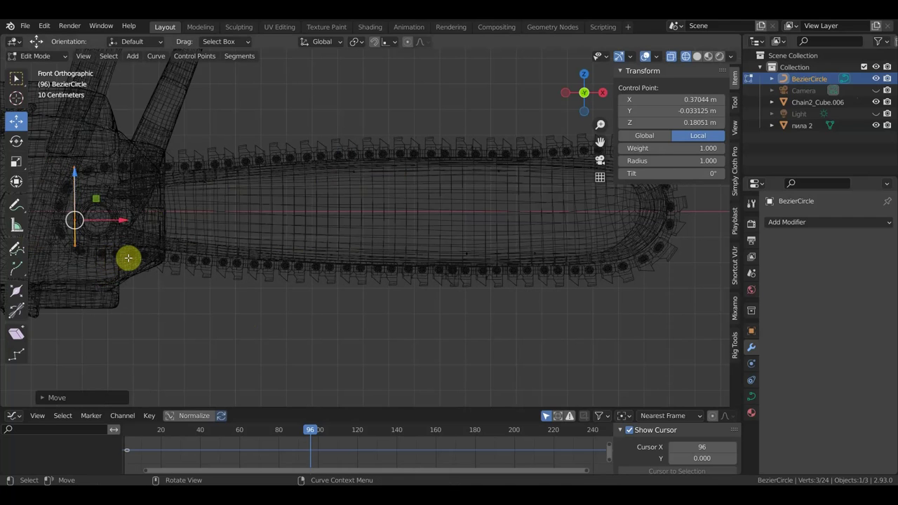
left_click(121, 171)
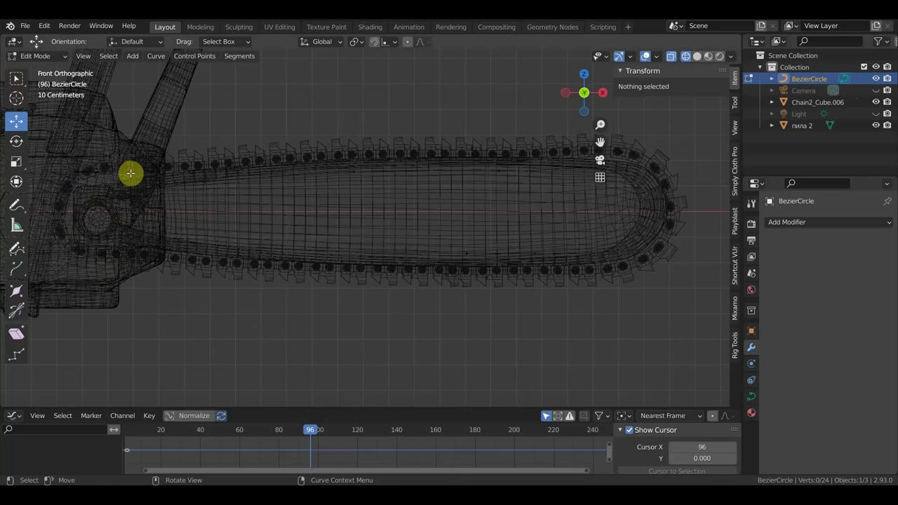
Move the curve's upper-rear control point closer to the guide bar outline.
key("a")
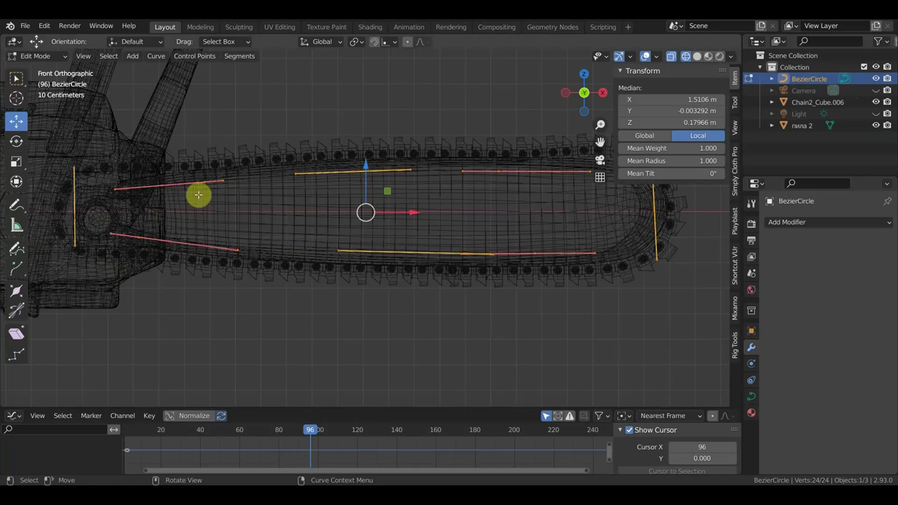
left_click(173, 186)
key("b")
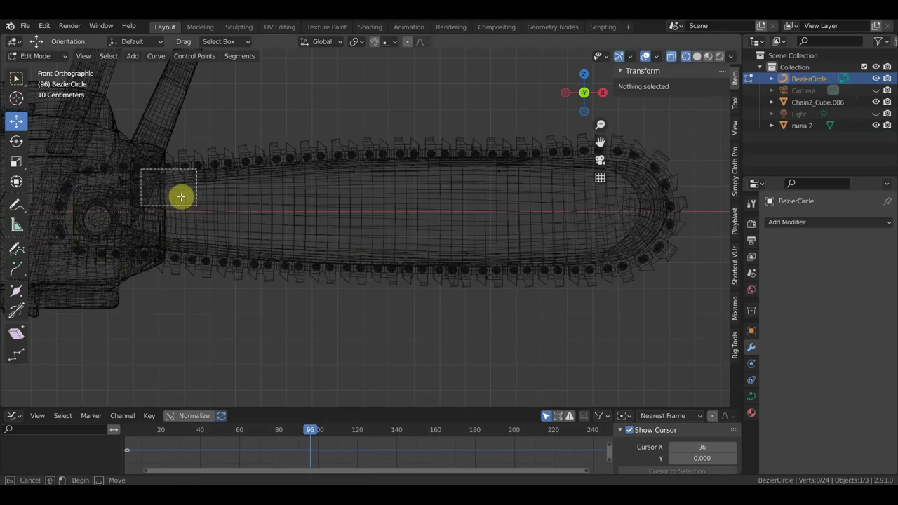
left_click_drag(190, 205, 114, 134)
key("Escape")
key("a")
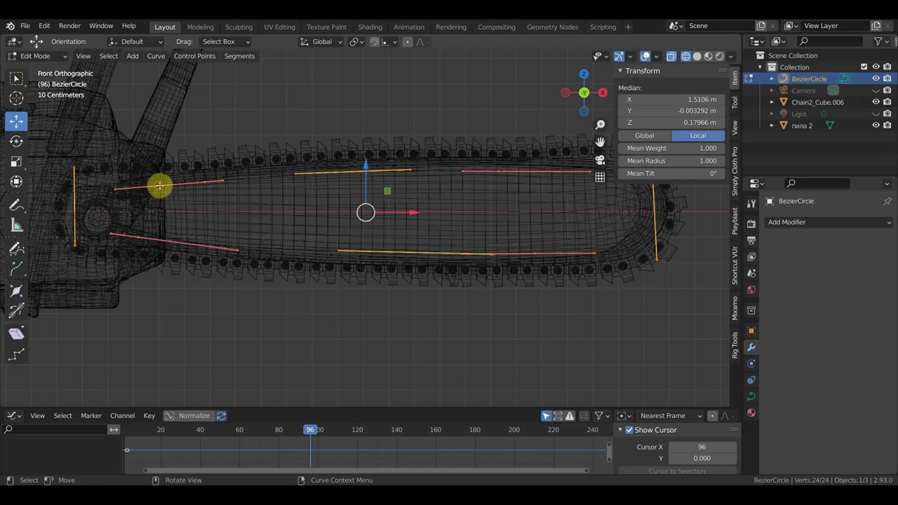
left_click(160, 185)
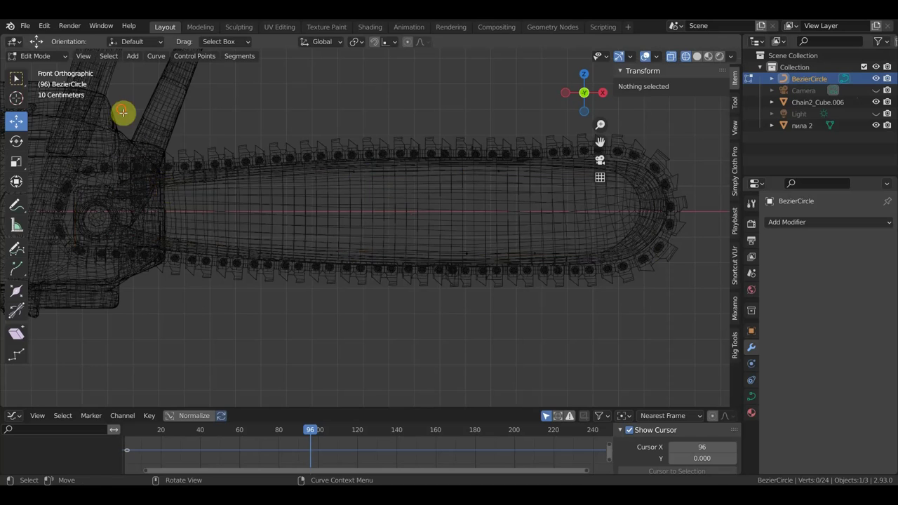
left_click_drag(123, 113, 210, 221)
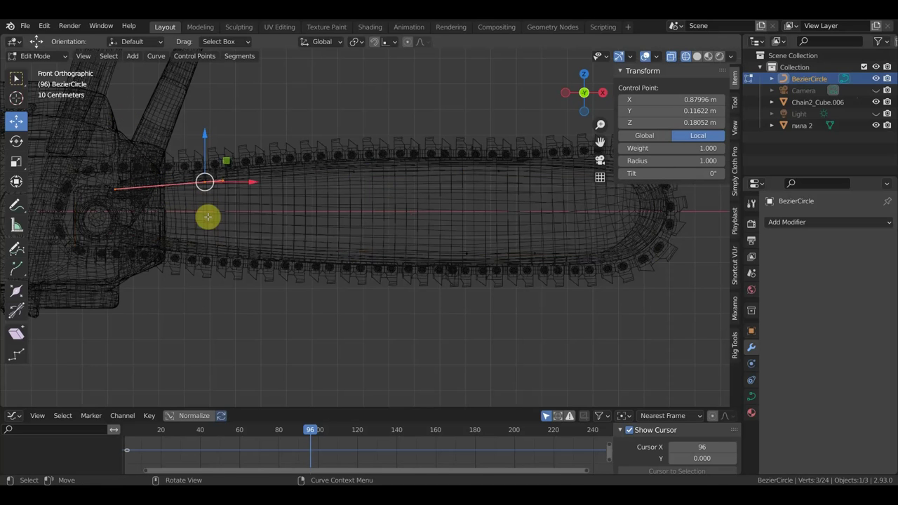
key("g")
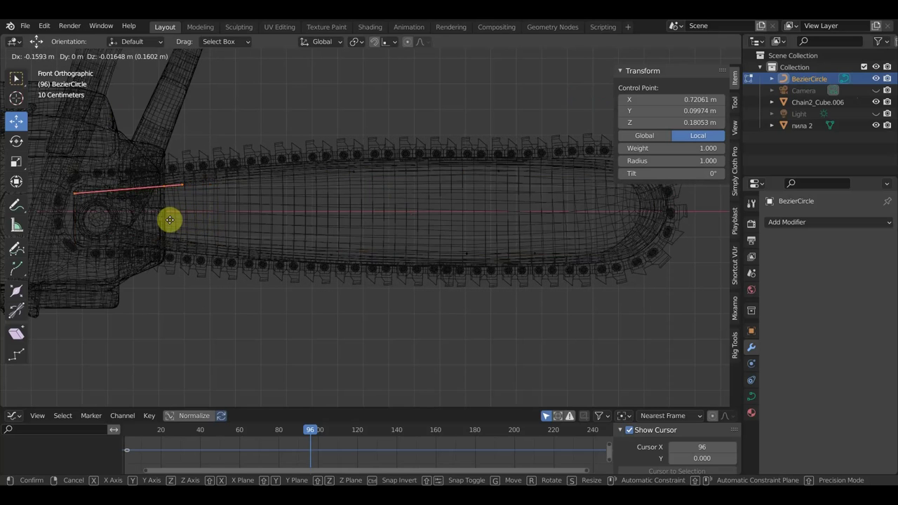
left_click(169, 219)
Adjust the lower-rear control point and refine the upper-rear point again.
left_click_drag(195, 315, 118, 218)
key("g")
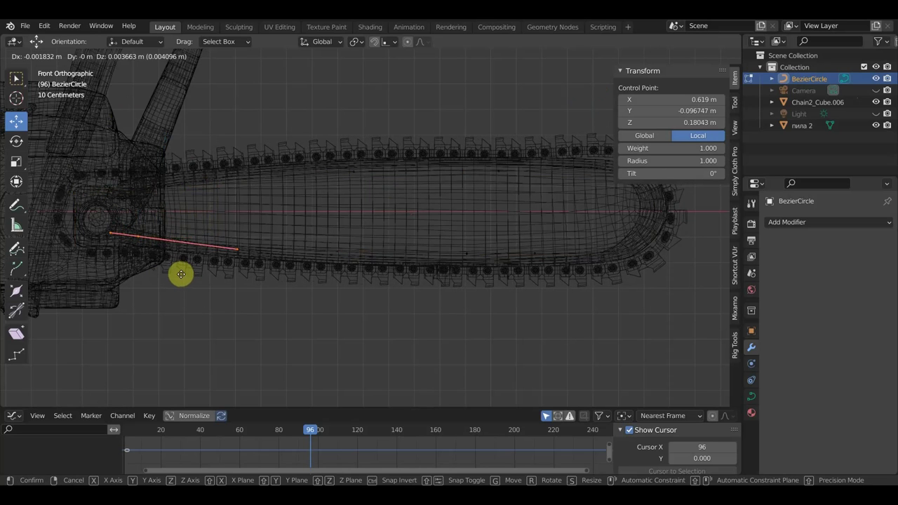
left_click(181, 272)
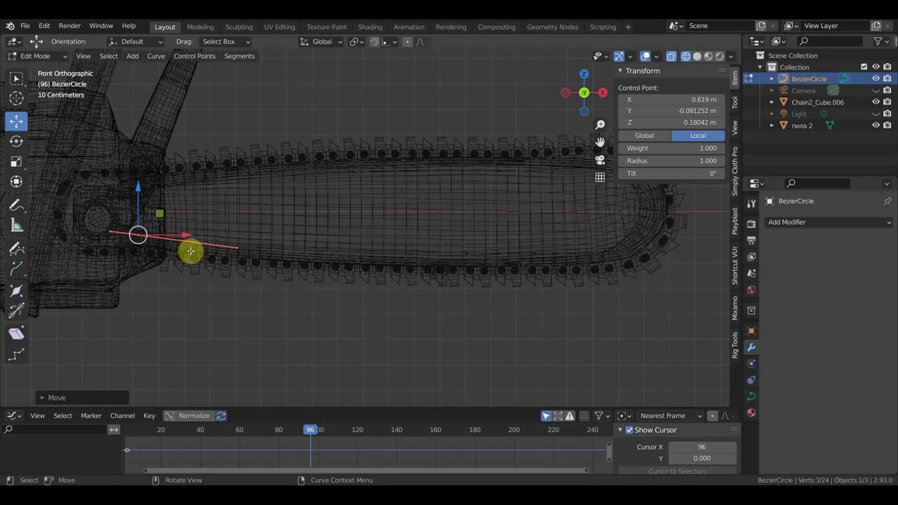
mouse_move(241, 217)
left_mouse_down()
mouse_move(131, 154)
mouse_move(147, 149)
left_mouse_up()
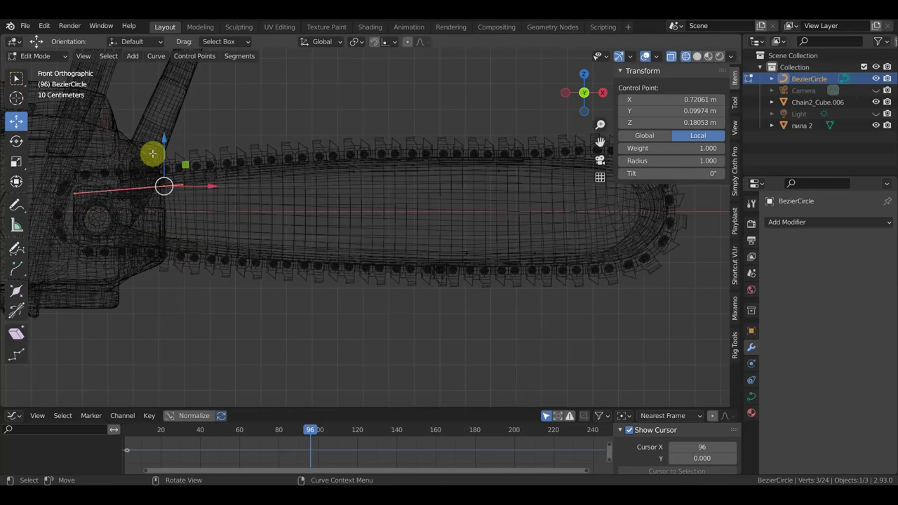
key("g")
left_click(196, 176)
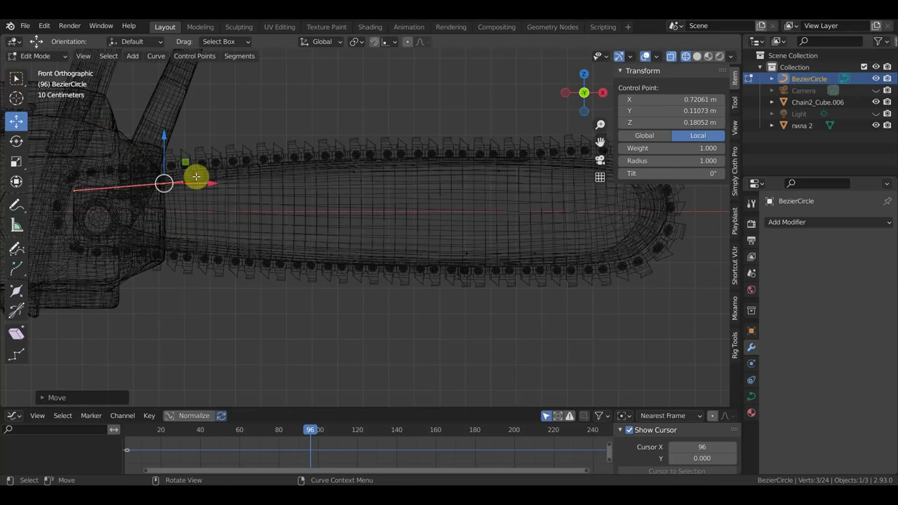
Check the curve in Object Mode, then move a top-edge control point toward the bar.
middle_click_drag(97, 222, 150, 226, "shift")
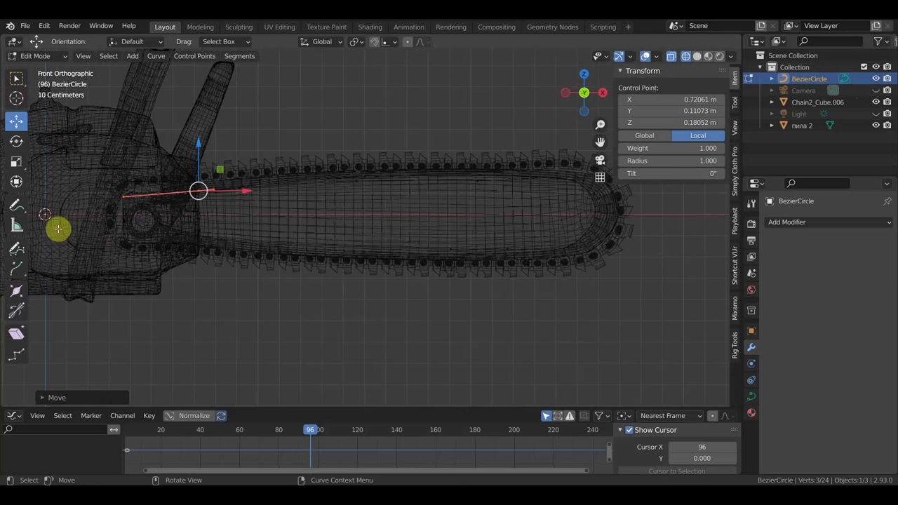
left_click(50, 60)
left_click(50, 69)
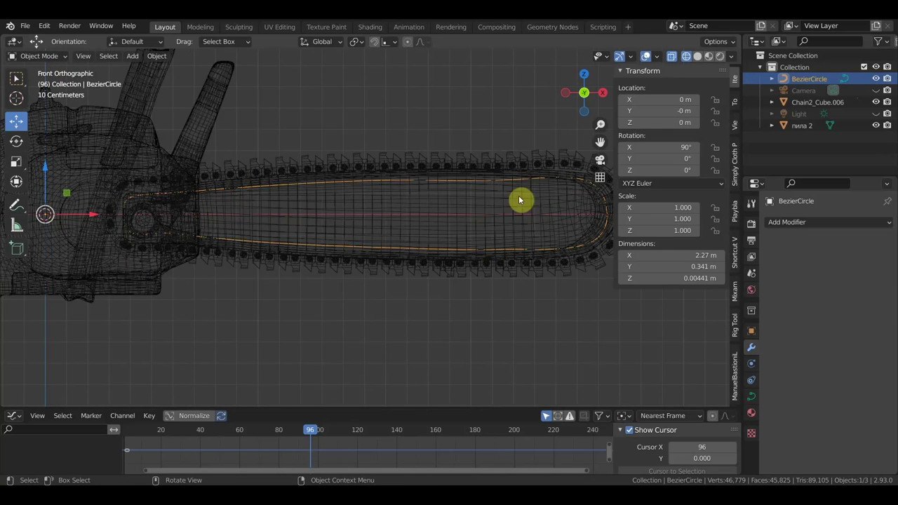
left_click(42, 57)
left_click(47, 73)
left_click_drag(551, 200, 478, 124)
key("g")
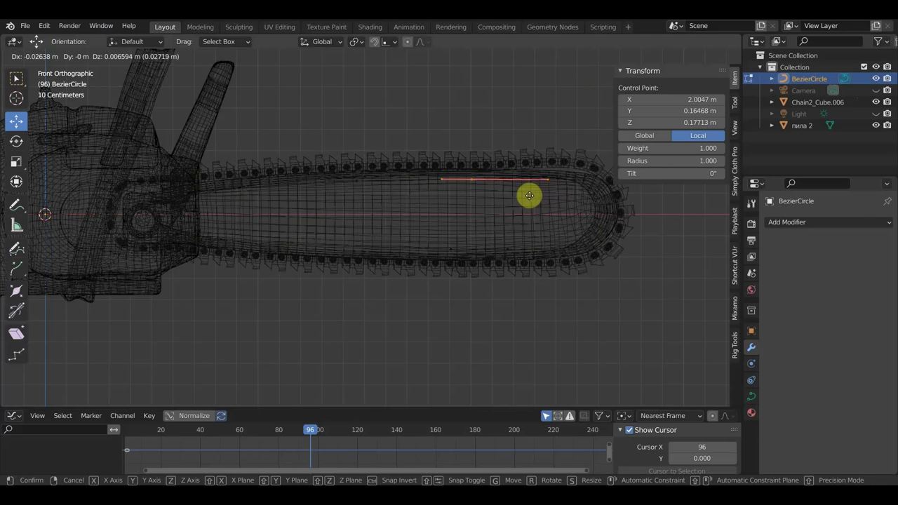
left_click(542, 198)
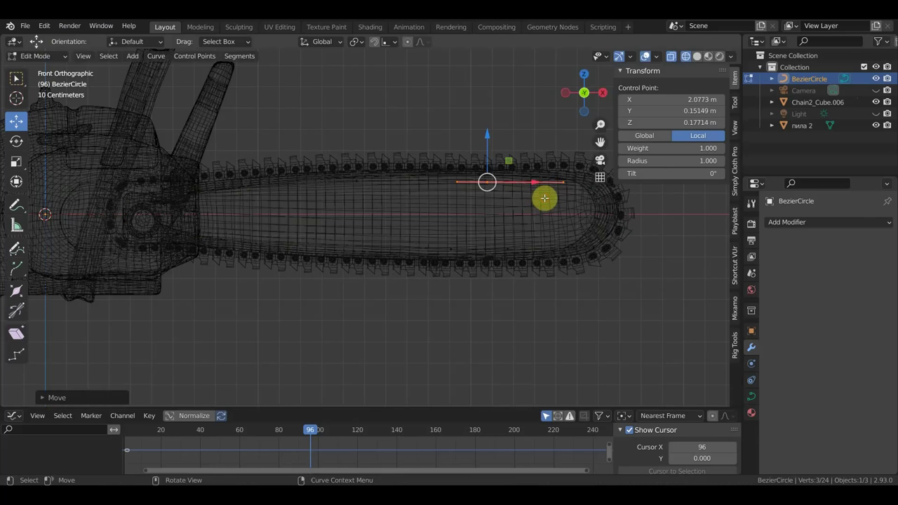
Return to Object Mode, hide the N sidebar, and switch to Material Preview shading.
left_click(8, 55)
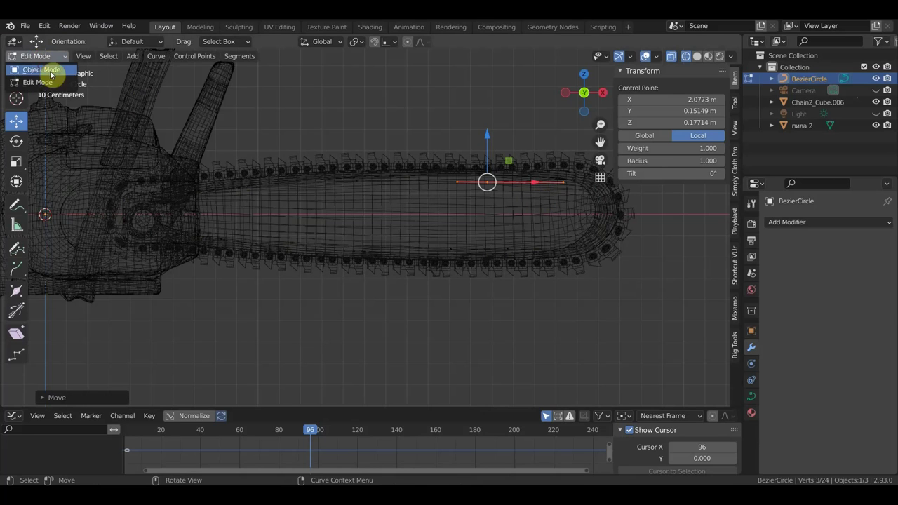
left_click(28, 68)
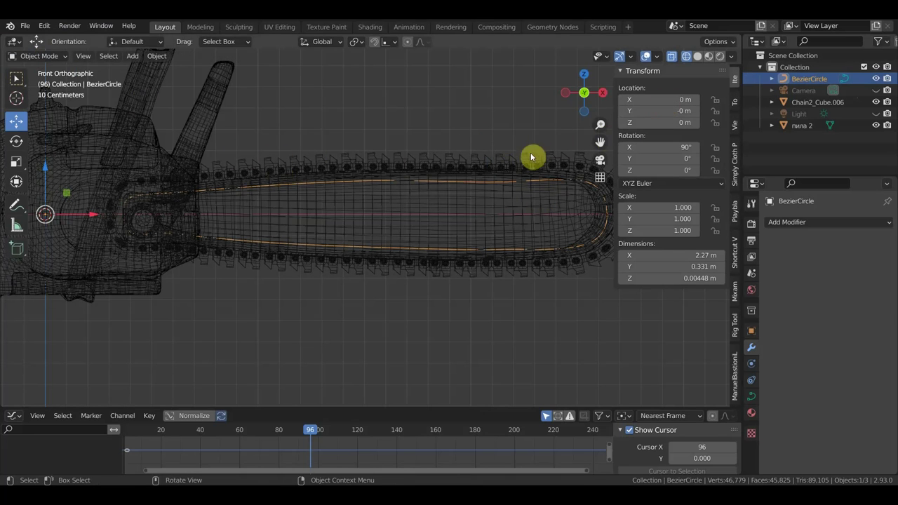
key("n")
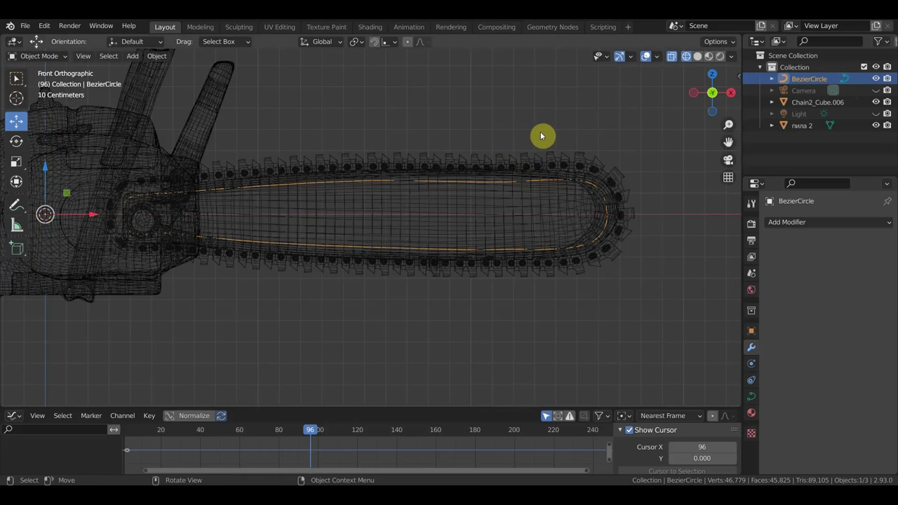
left_click(709, 56)
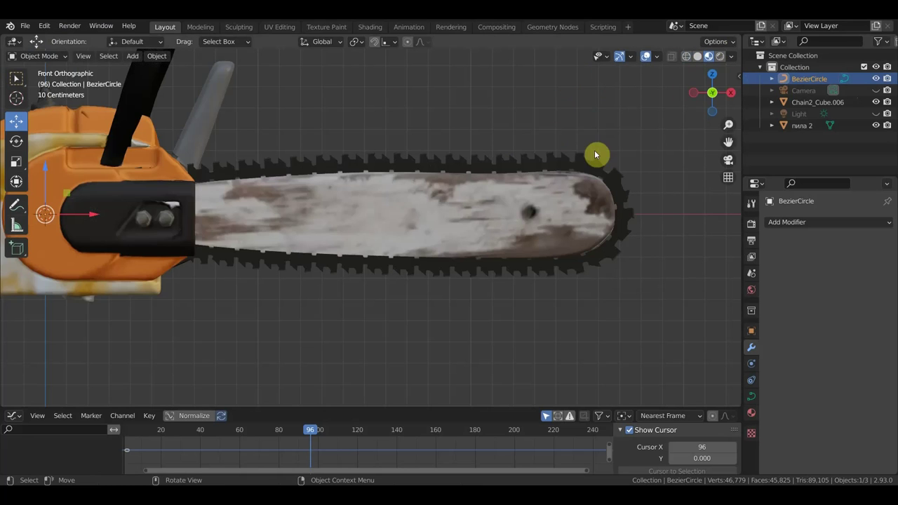
From top view, rotate Chain2_Cube.006 about 0.82° so its links lie along the guide bar.
mouse_move(615, 161)
middle_mouse_down()
mouse_move(598, 150)
mouse_move(461, 171)
mouse_move(360, 171)
mouse_move(448, 184)
mouse_move(458, 223)
middle_mouse_up()
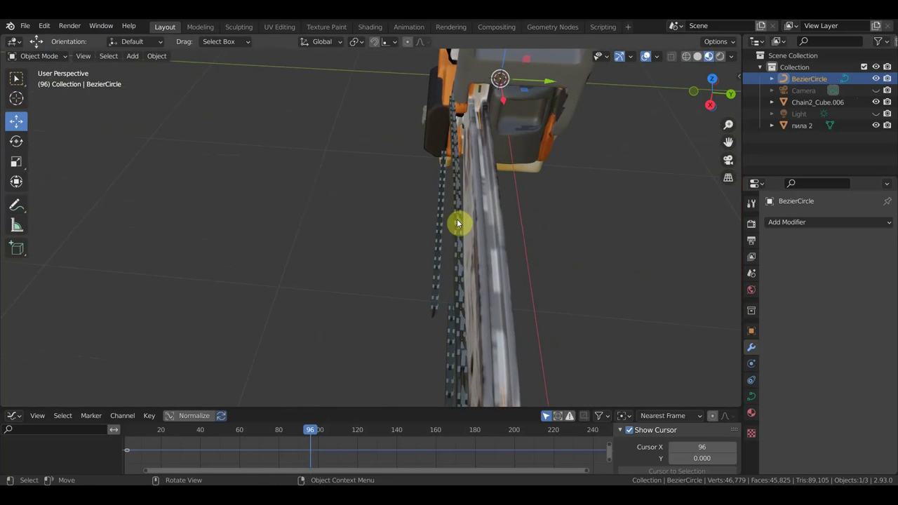
key("KP_7")
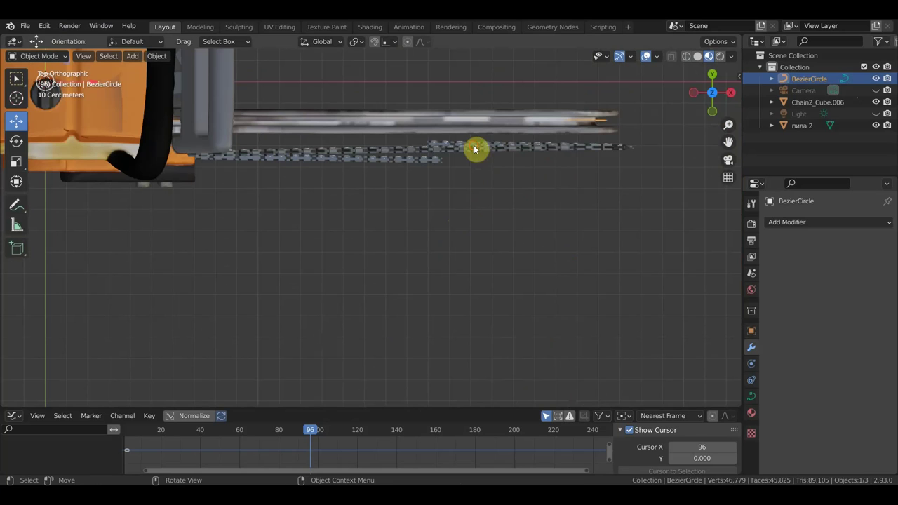
left_click(475, 149)
key("r")
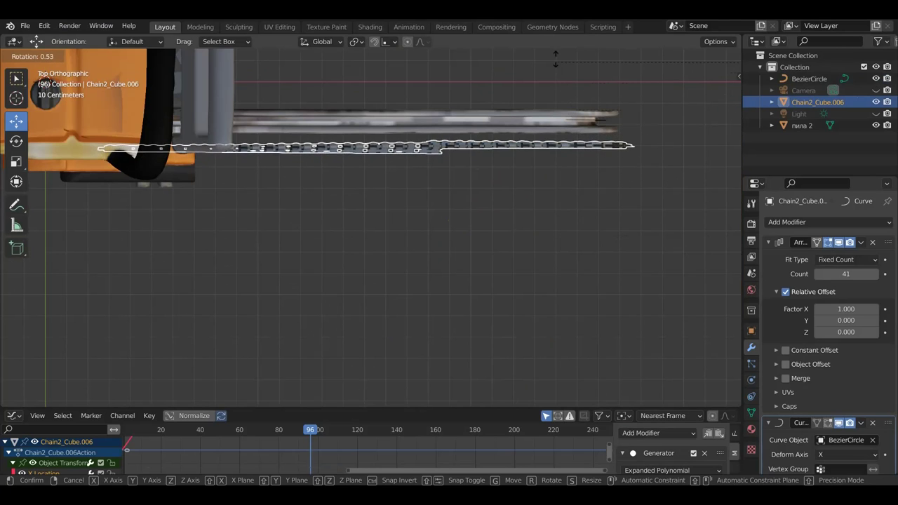
left_click(551, 312)
mouse_move(526, 299)
middle_mouse_down()
mouse_move(350, 178)
mouse_move(371, 178)
mouse_move(394, 141)
mouse_move(467, 110)
mouse_move(509, 164)
mouse_move(489, 172)
middle_mouse_up()
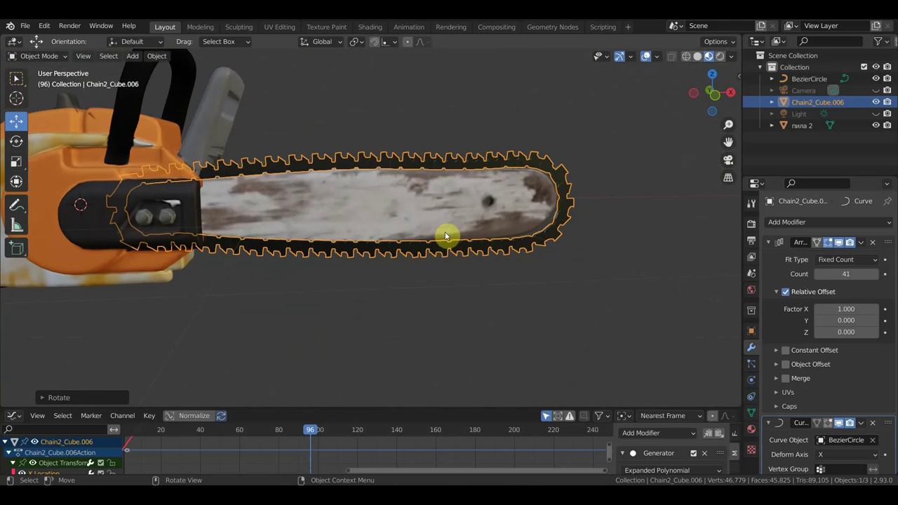
Slightly enlarge the chain links object.
key("KP_1")
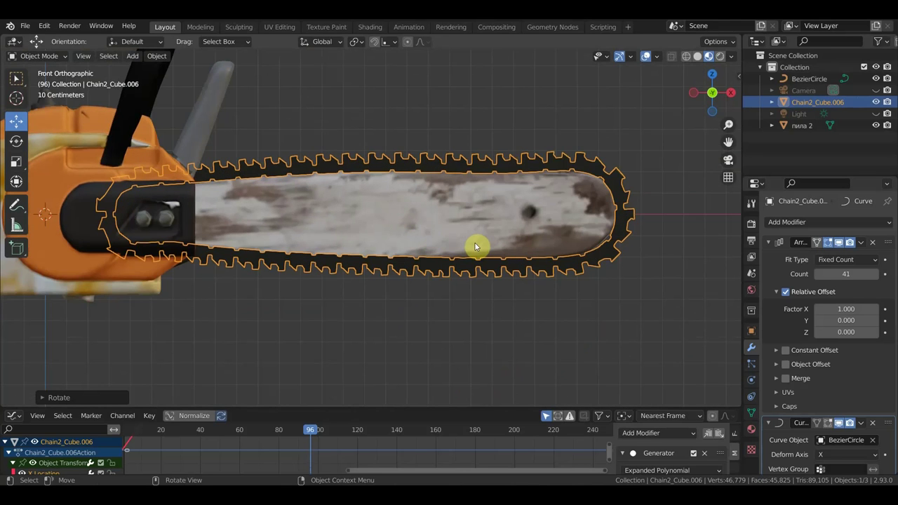
mouse_move(475, 247)
middle_mouse_down()
mouse_move(379, 262)
mouse_move(197, 262)
mouse_move(231, 255)
mouse_move(269, 277)
middle_mouse_up()
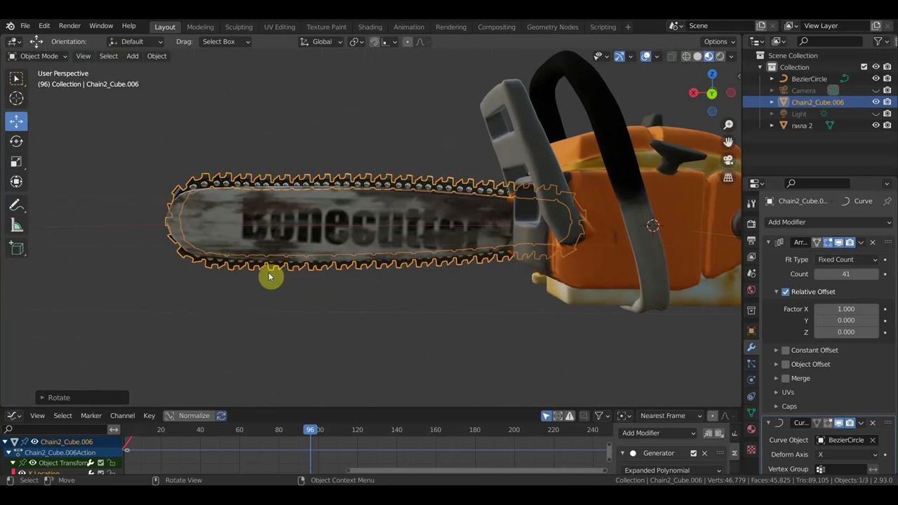
key("s")
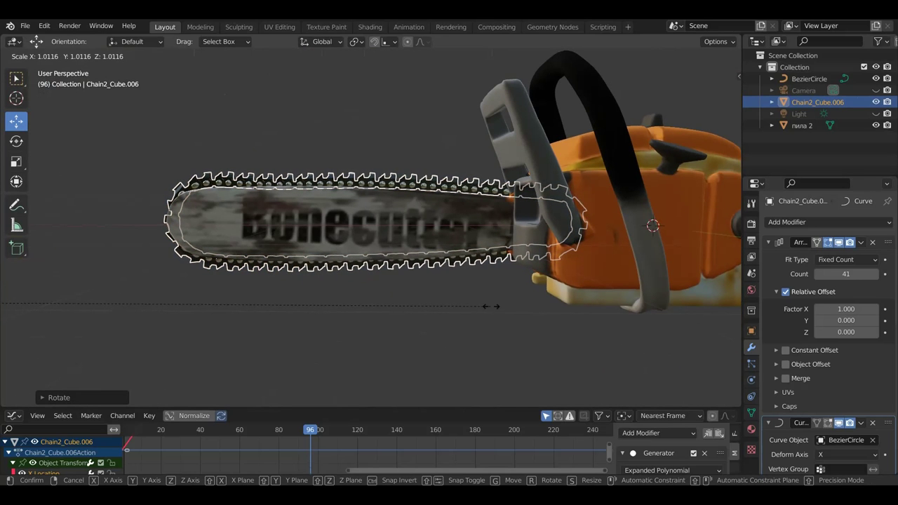
left_click(469, 303)
Slightly enlarge the BezierCircle and nudge it about 0.0013 m along Z.
left_click(809, 79)
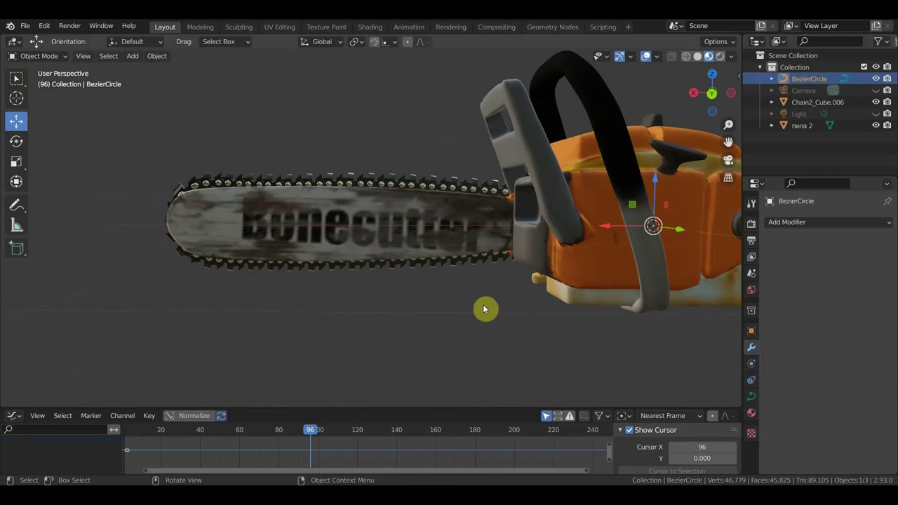
key("s")
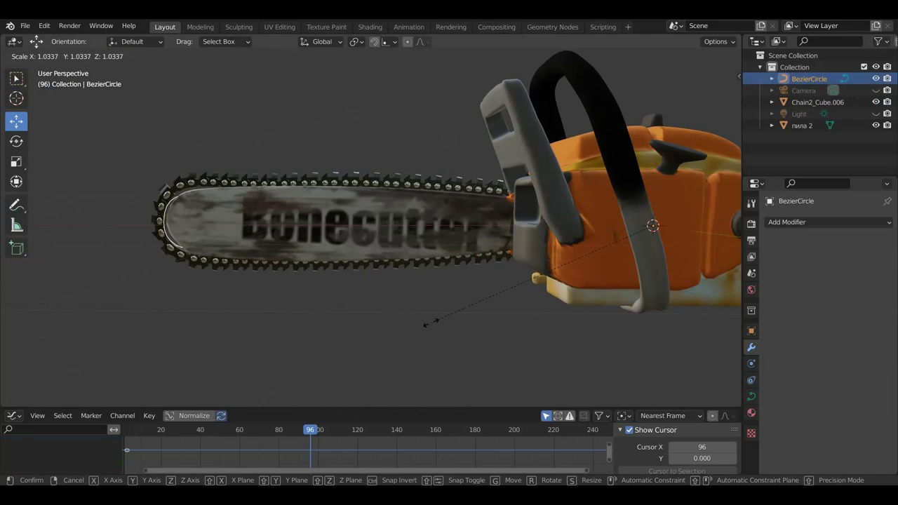
left_click(428, 321)
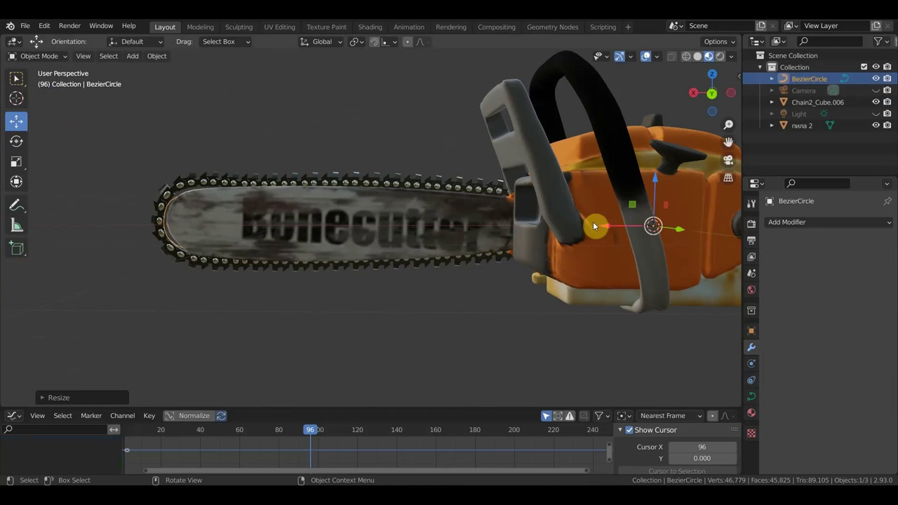
left_click_drag(655, 180, 654, 181)
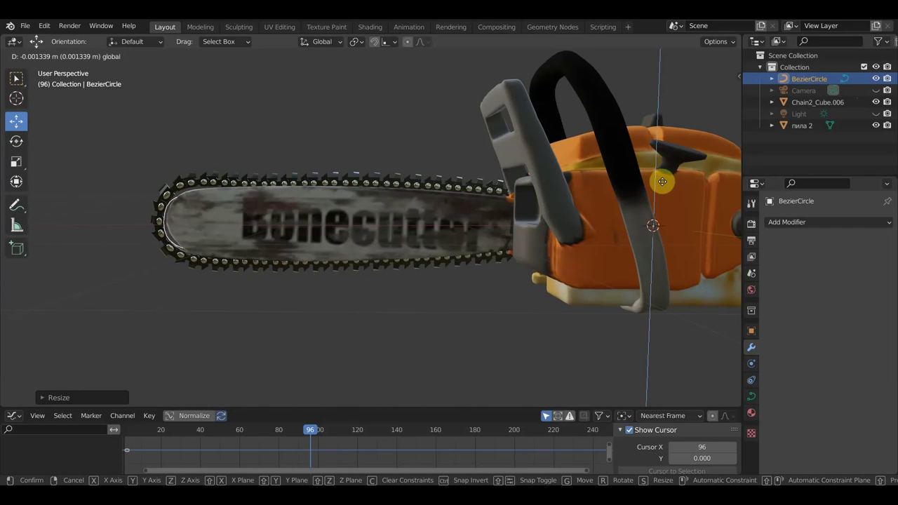
left_click_drag(663, 183, 663, 184)
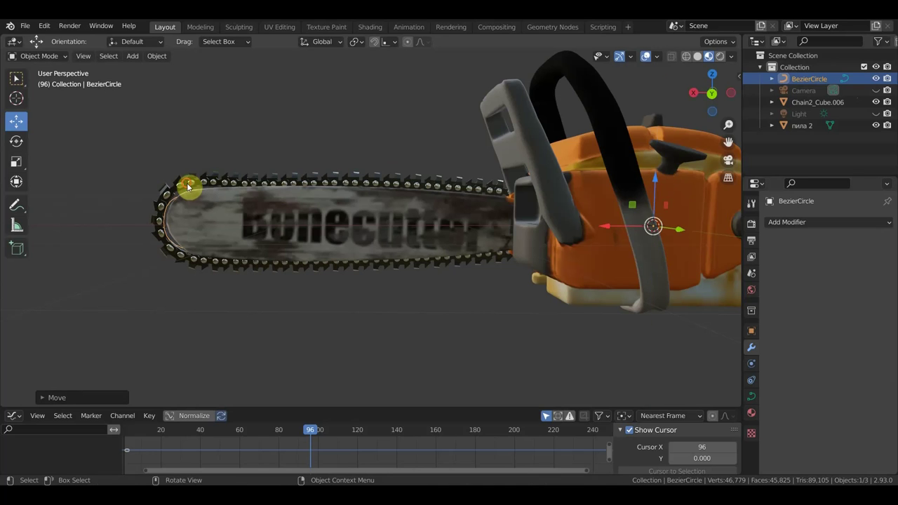
Select the chain links object and zoom in to inspect its fit.
left_click(197, 191)
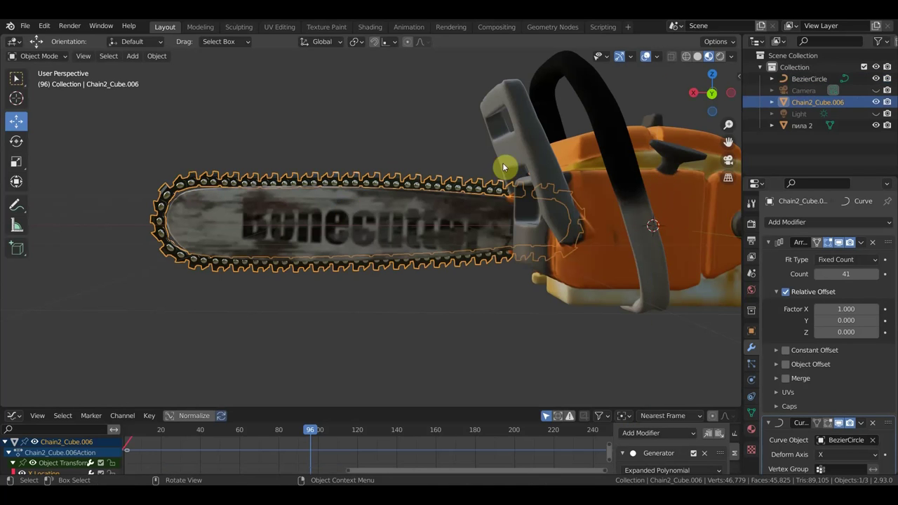
scroll(571, 233, "down", 2)
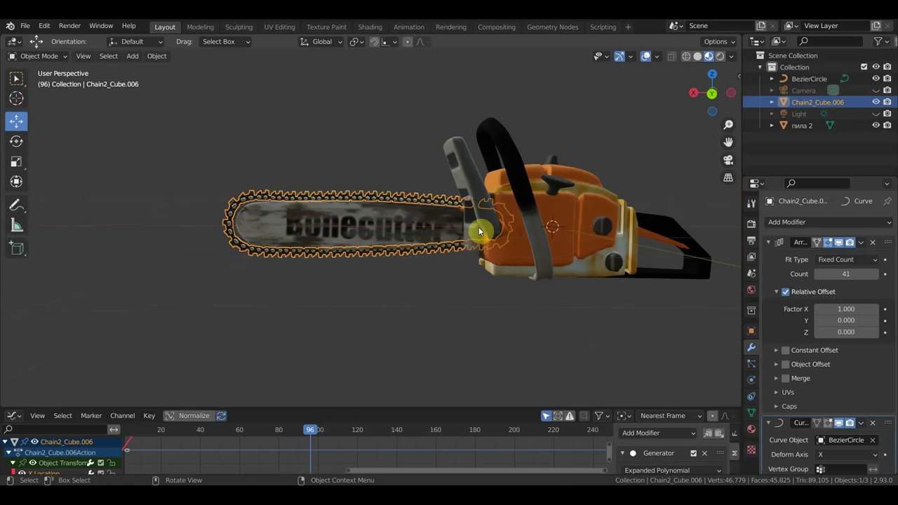
scroll(479, 232, "down", 4)
scroll(468, 236, "down", 1)
scroll(468, 236, "down", 3)
scroll(468, 237, "up", 8)
scroll(468, 242, "up", 2)
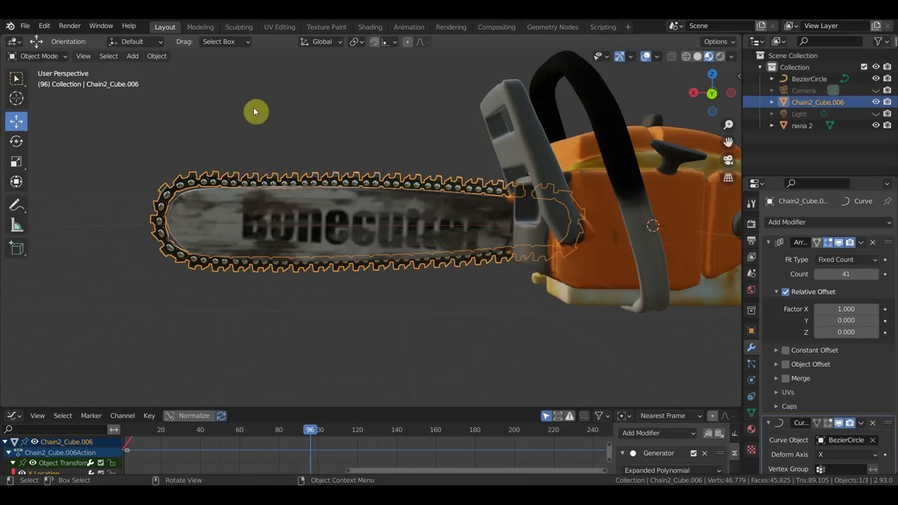
left_click(155, 57)
Set the chain's origin to the 3D cursor, nudge it along Z, and raise the link count to 42.
mouse_move(175, 82)
left_click(313, 107)
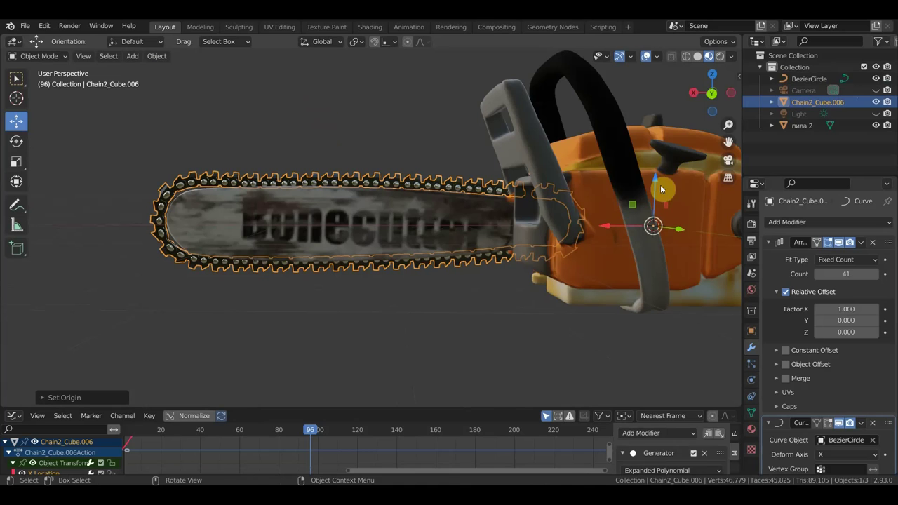
left_click_drag(656, 177, 659, 183)
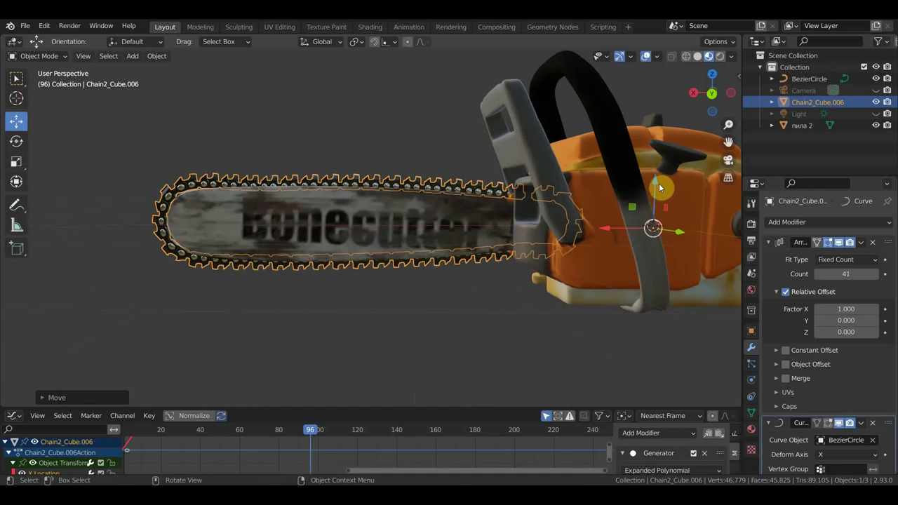
left_click(876, 275)
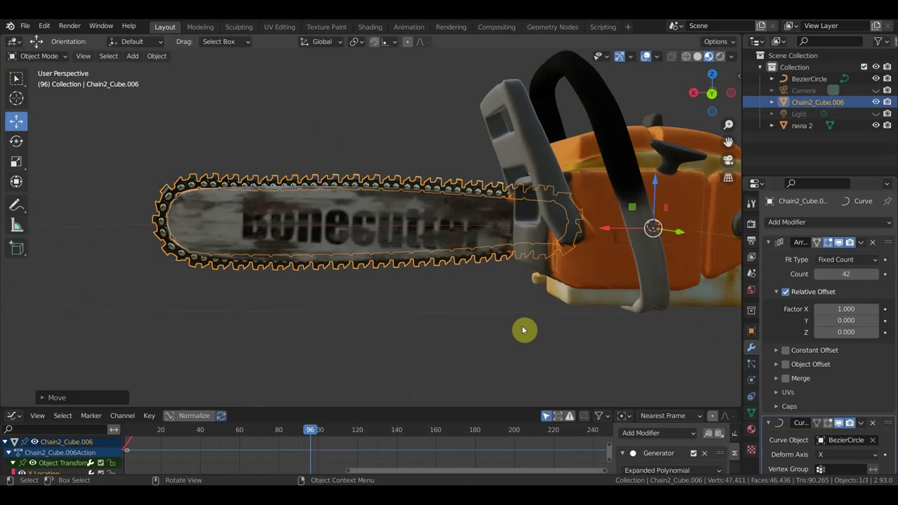
key("s")
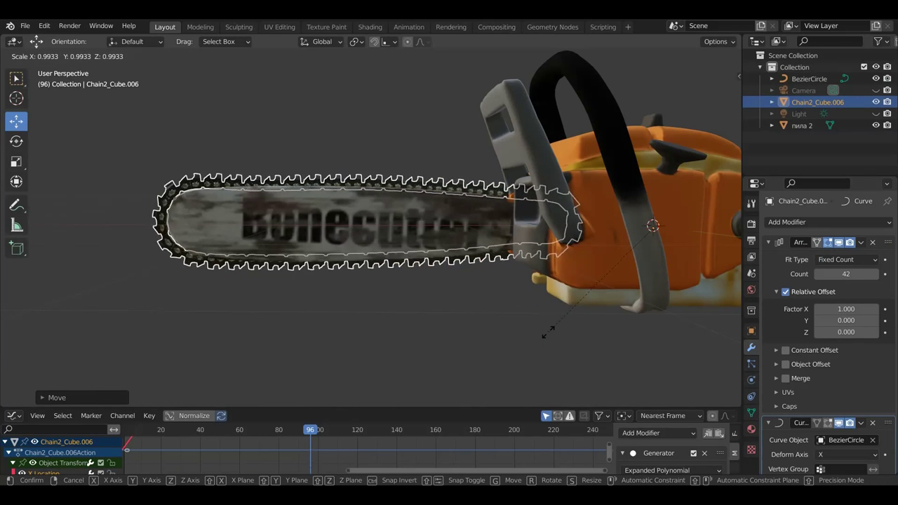
left_click(551, 336)
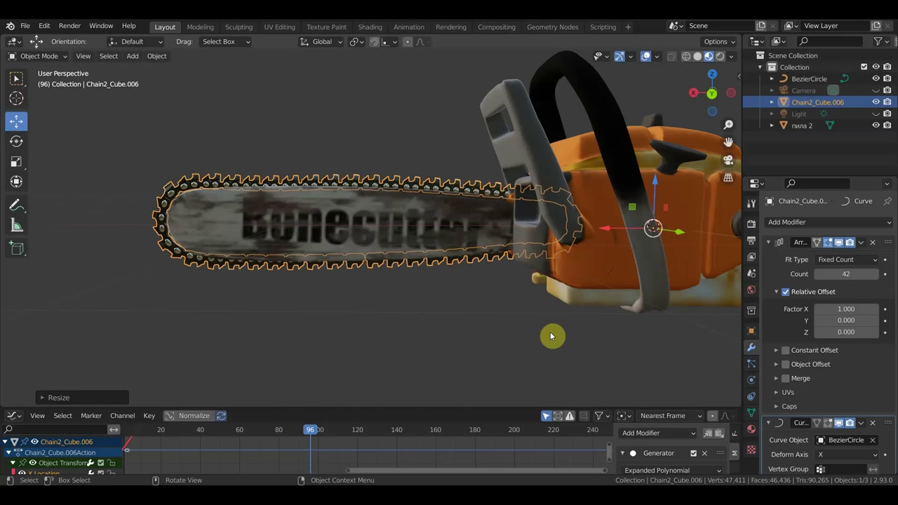
Shrink the chain slightly, viewed from the side.
middle_click_drag(561, 318, 274, 317)
scroll(274, 317, "up", 2)
scroll(351, 281, "up", 2)
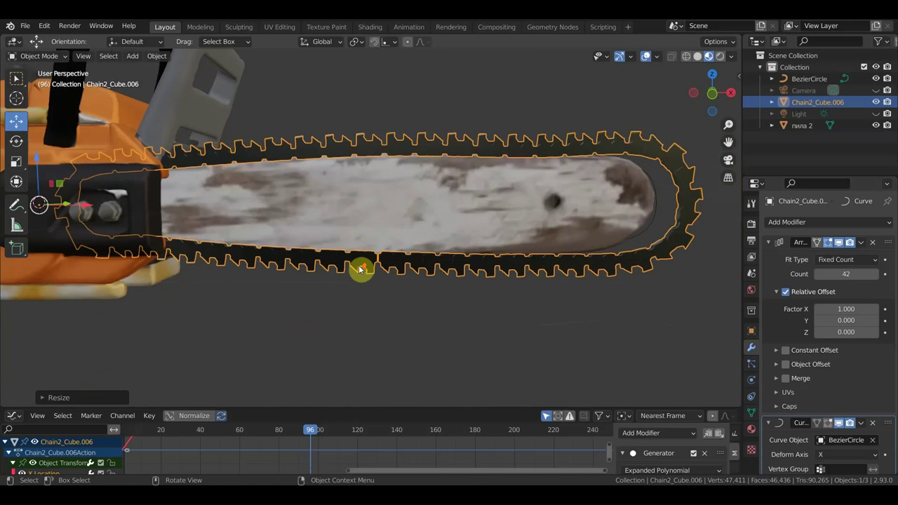
key("s")
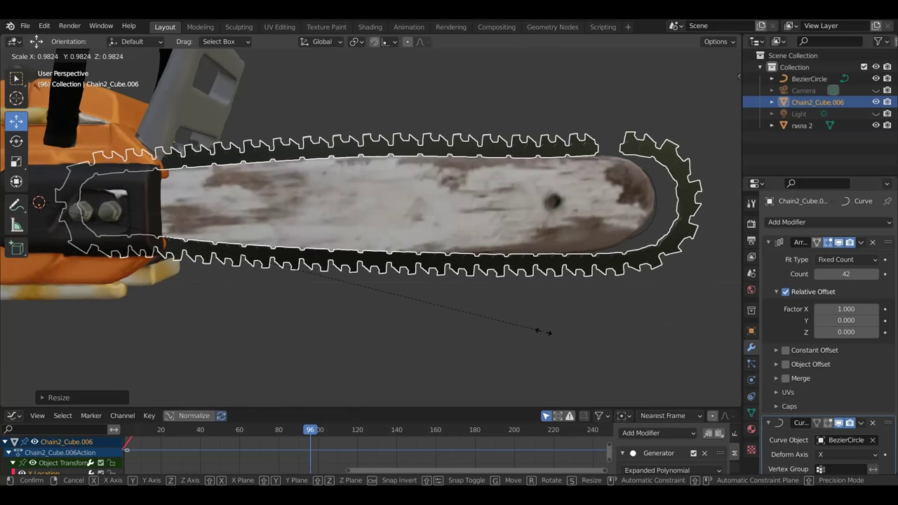
left_click(541, 332)
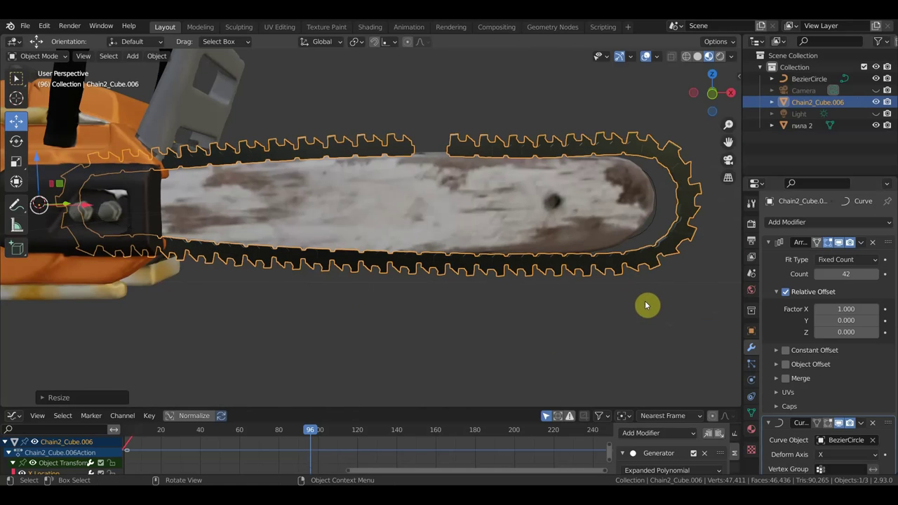
Scale the BezierCircle down to about 0.946.
left_click(804, 80)
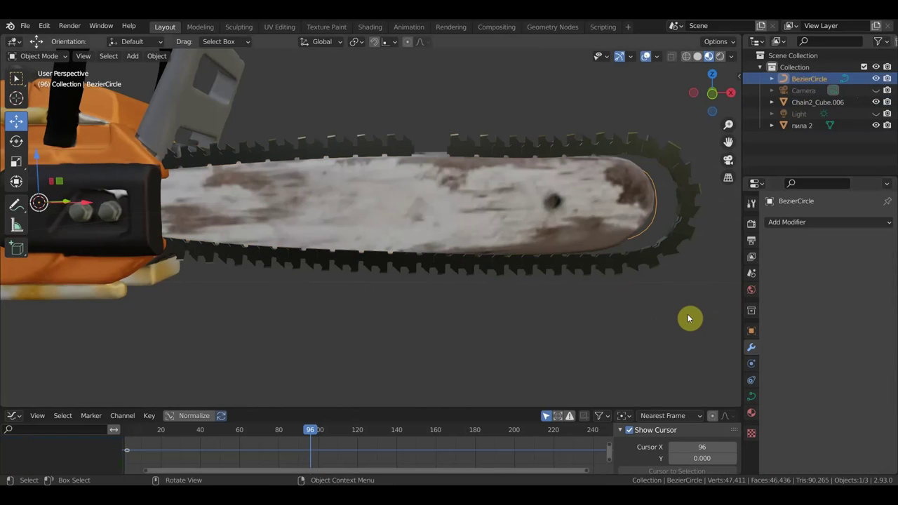
key("s")
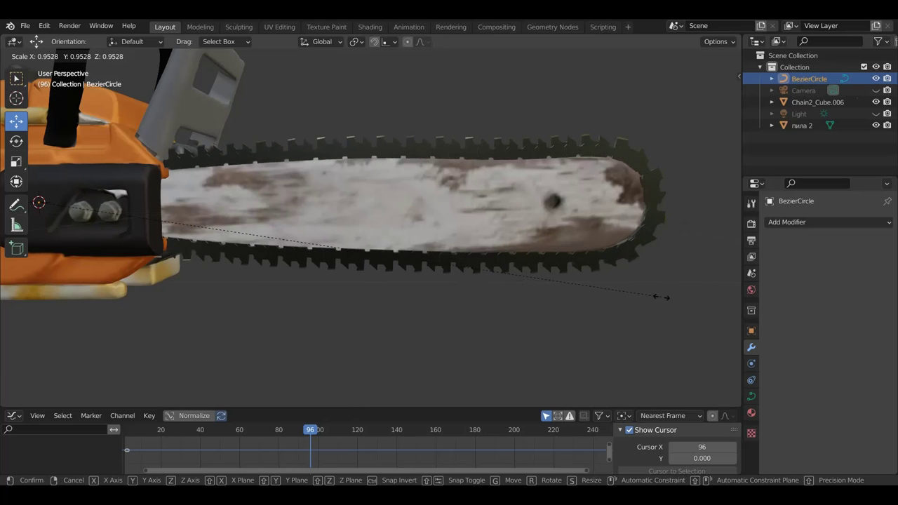
left_click(657, 293)
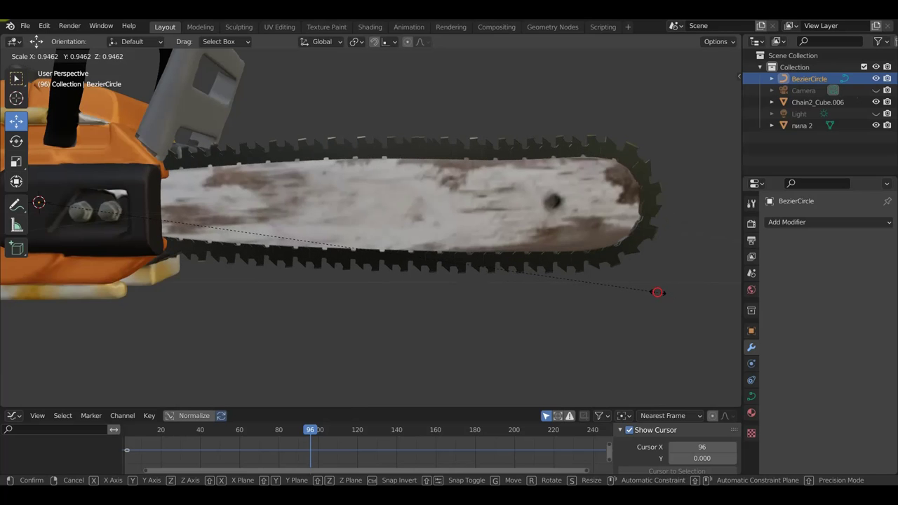
Hide the пила 2 body and put the BezierCircle into Edit Mode.
left_click(877, 126)
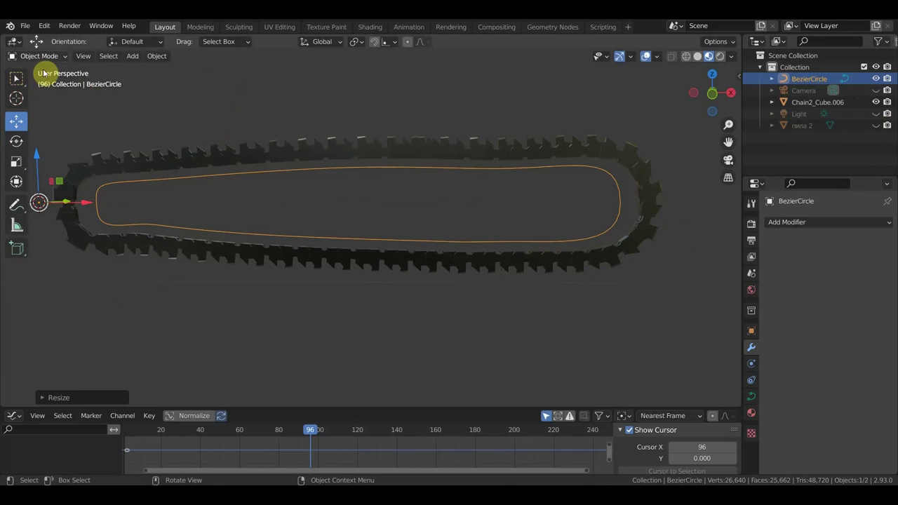
left_click(39, 57)
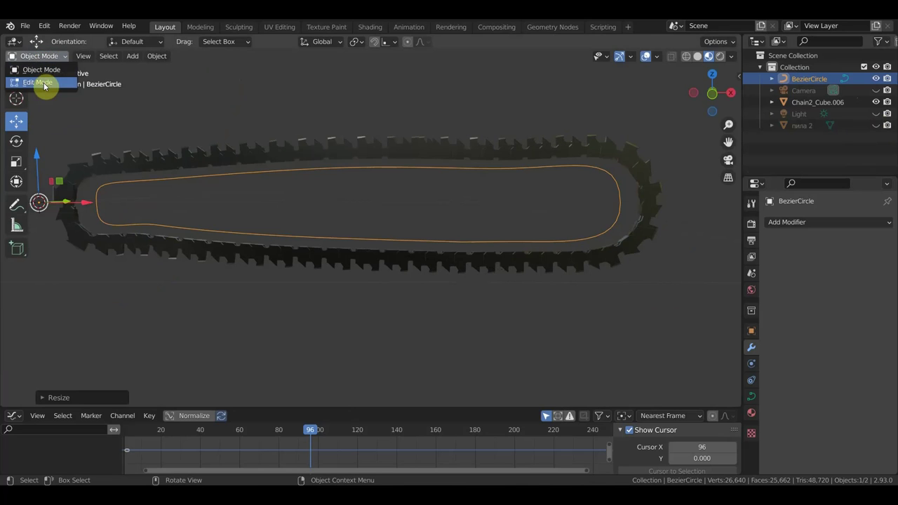
left_click(41, 70)
left_click(39, 56)
left_click(38, 80)
Rotate the handles of the curve's top control point and move it slightly.
left_click(346, 168)
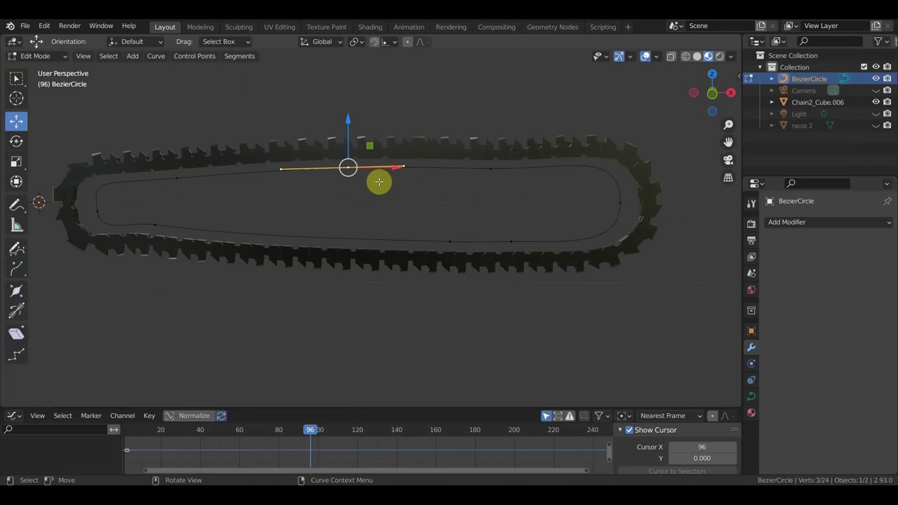
left_click(492, 169)
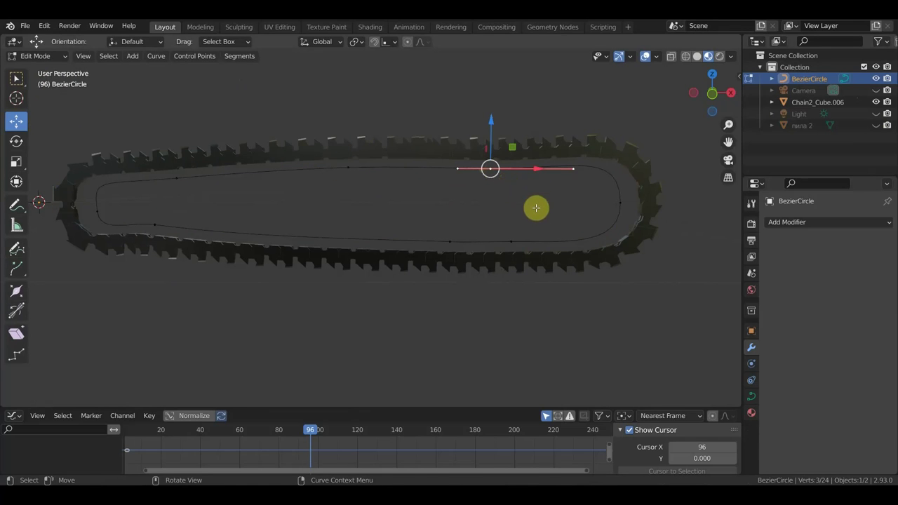
key("r")
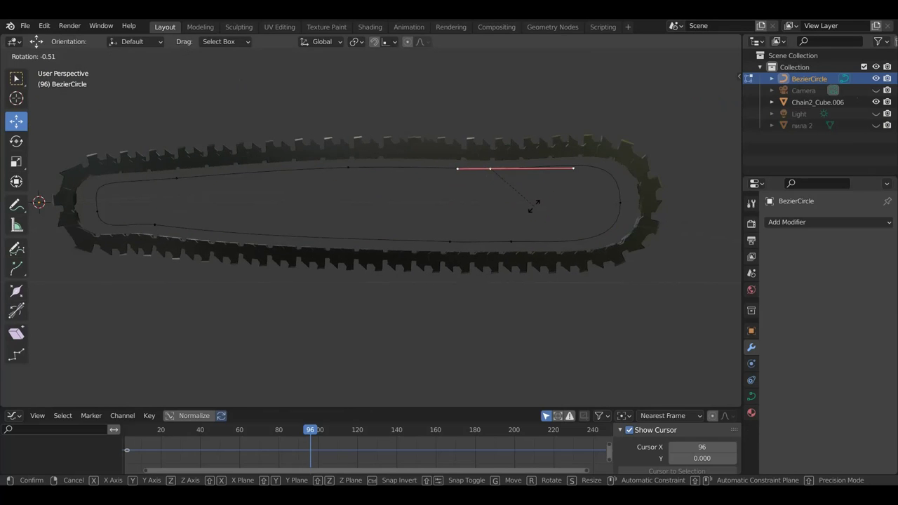
left_click(522, 209)
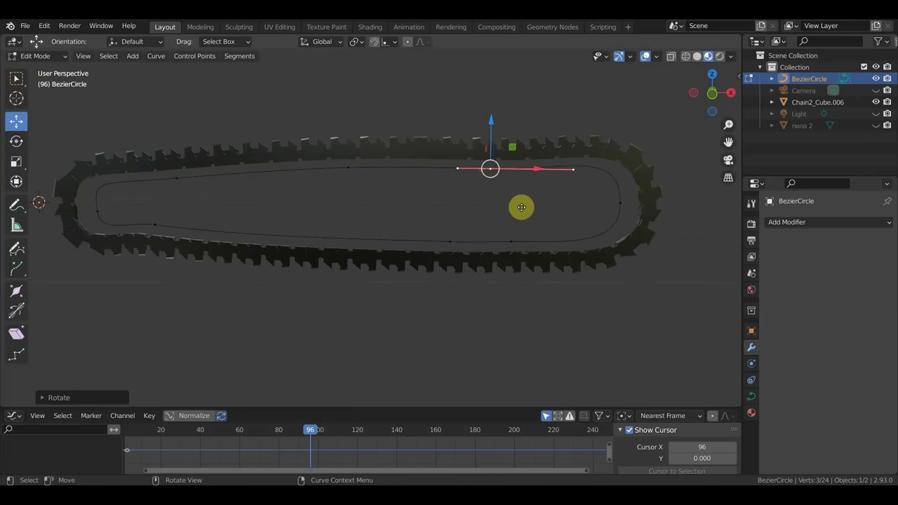
key("g")
left_click(521, 202)
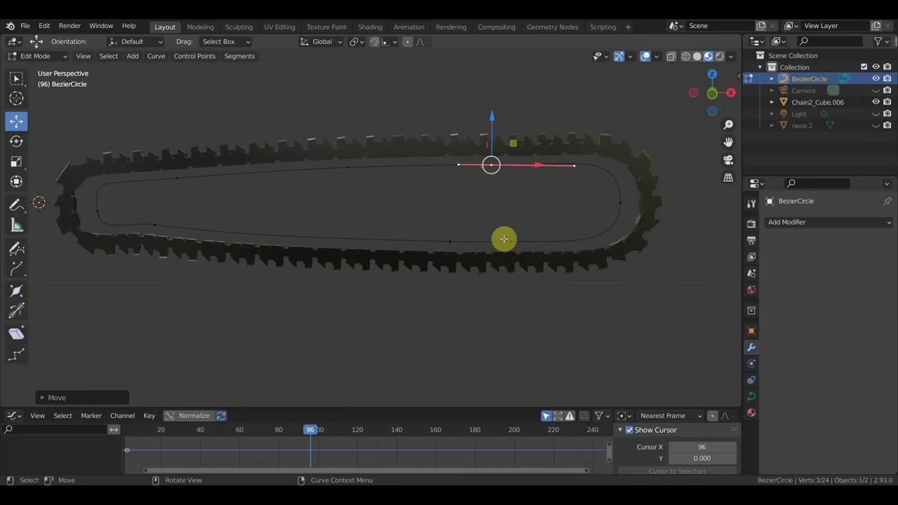
Nudge the lower control point and rotate its handles.
left_click(161, 229)
key("g")
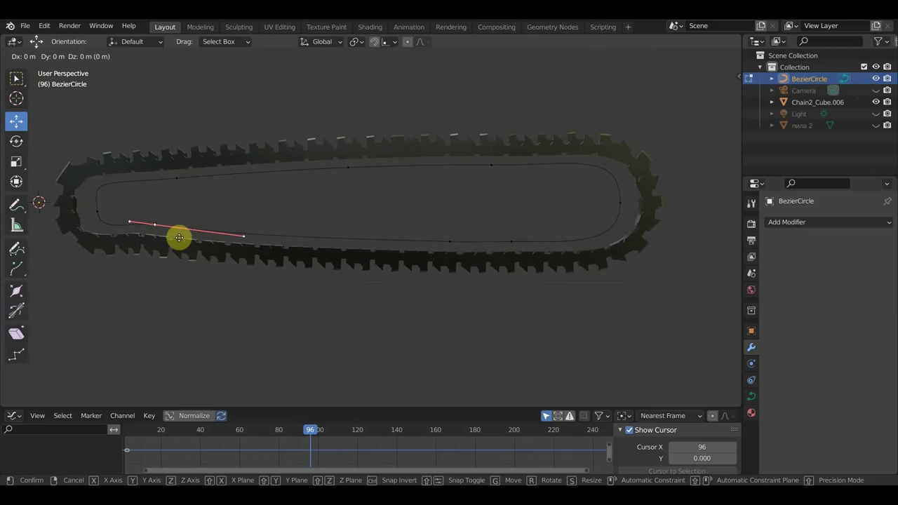
left_click(179, 238)
key("r")
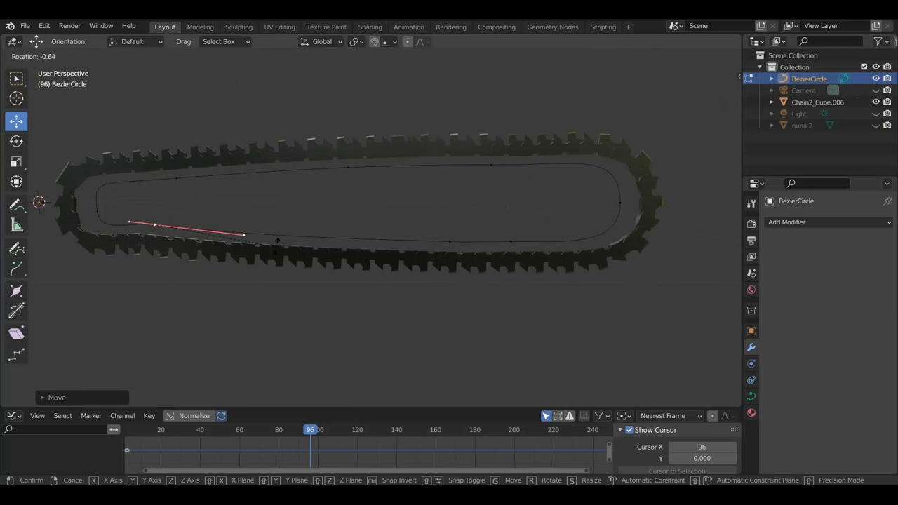
left_click(278, 240)
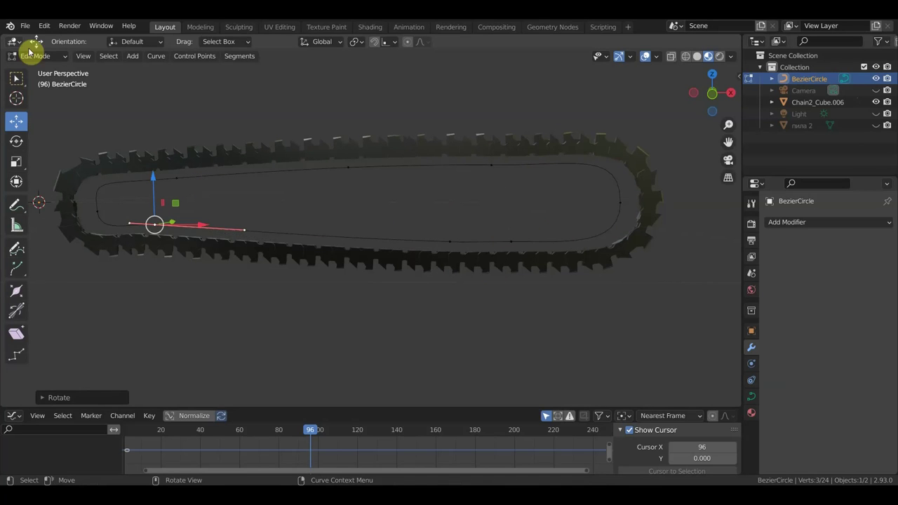
Return to Object Mode, show the пила 2 body again, and select the chain.
left_click(35, 56)
left_click(40, 69)
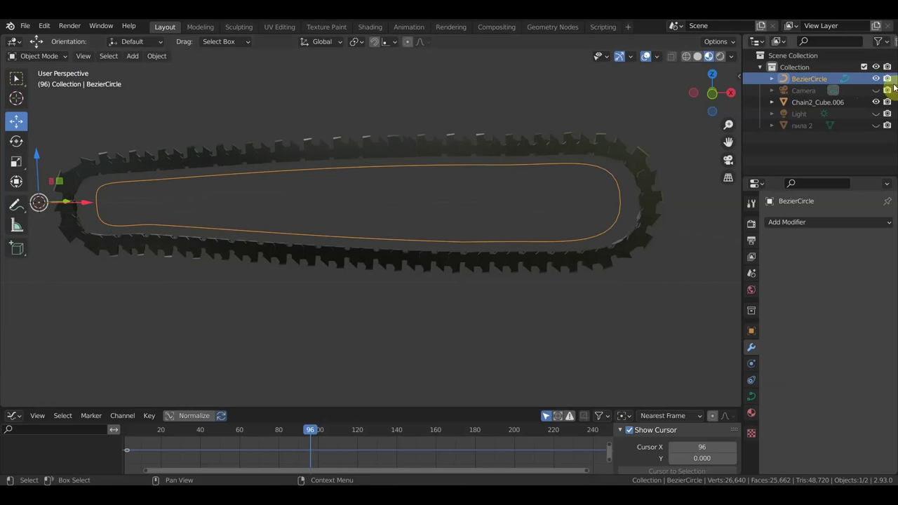
left_click(877, 125)
mouse_move(592, 242)
middle_mouse_down()
mouse_move(471, 263)
mouse_move(437, 280)
mouse_move(487, 267)
mouse_move(517, 208)
mouse_move(531, 211)
middle_mouse_up()
left_click(467, 262)
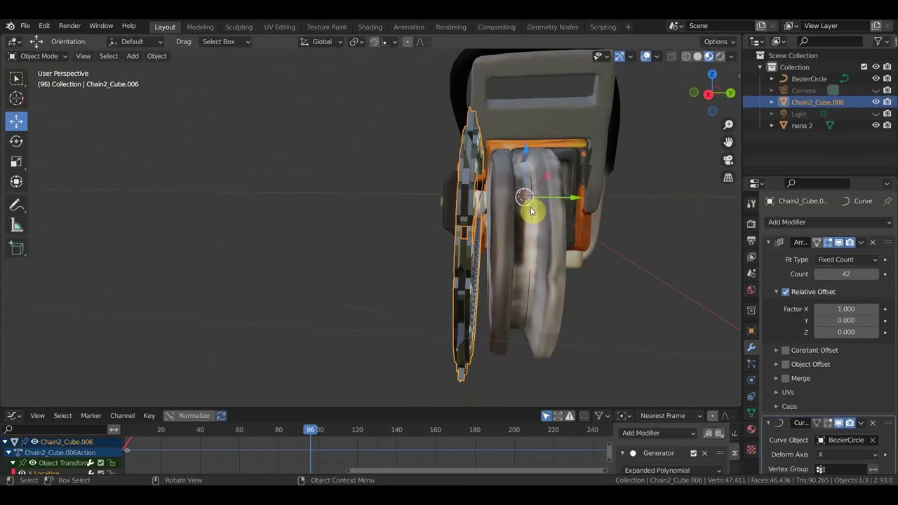
Slide the chain along X and rescale it slightly around the bar.
left_click_drag(580, 200, 597, 197)
mouse_move(597, 199)
middle_mouse_down()
mouse_move(457, 253)
mouse_move(582, 249)
mouse_move(597, 235)
middle_mouse_up()
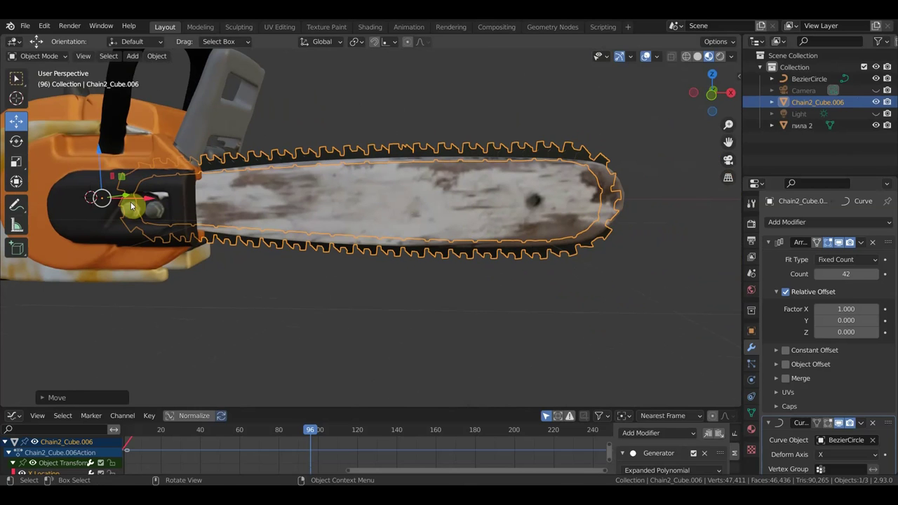
left_click_drag(148, 197, 161, 198)
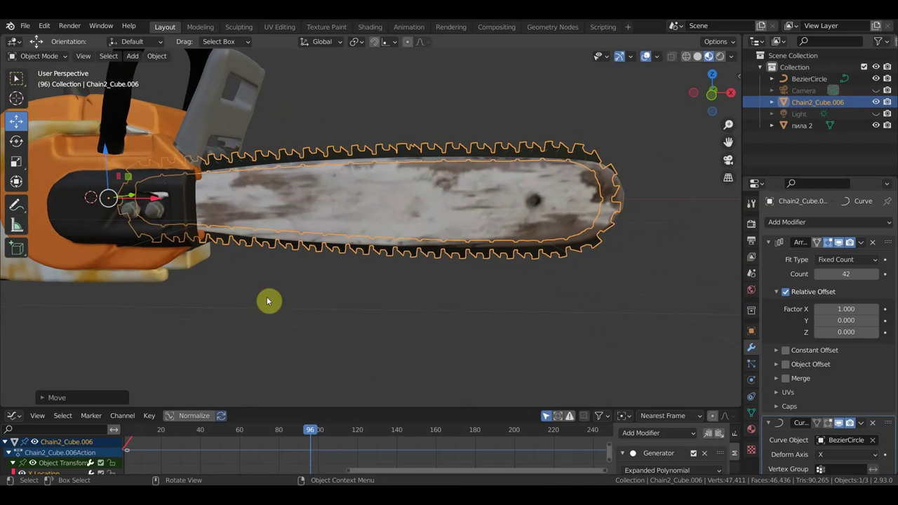
key("s")
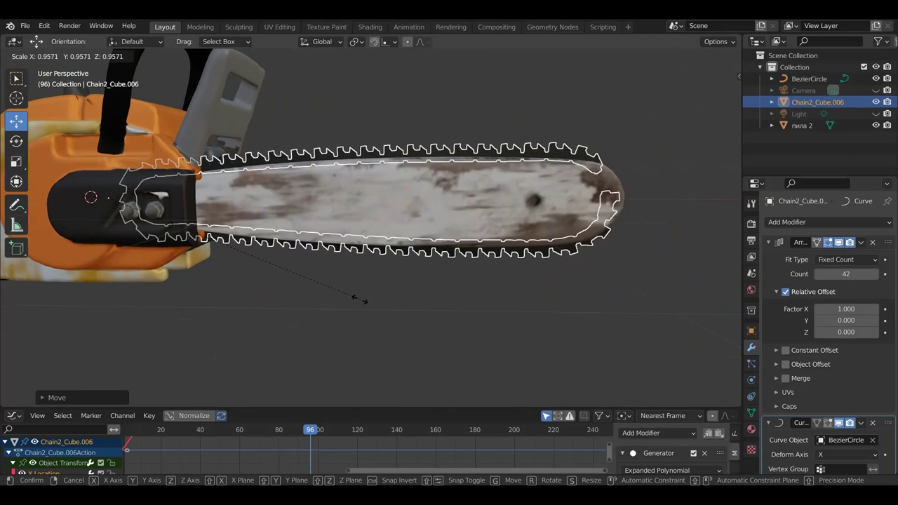
left_click(360, 298)
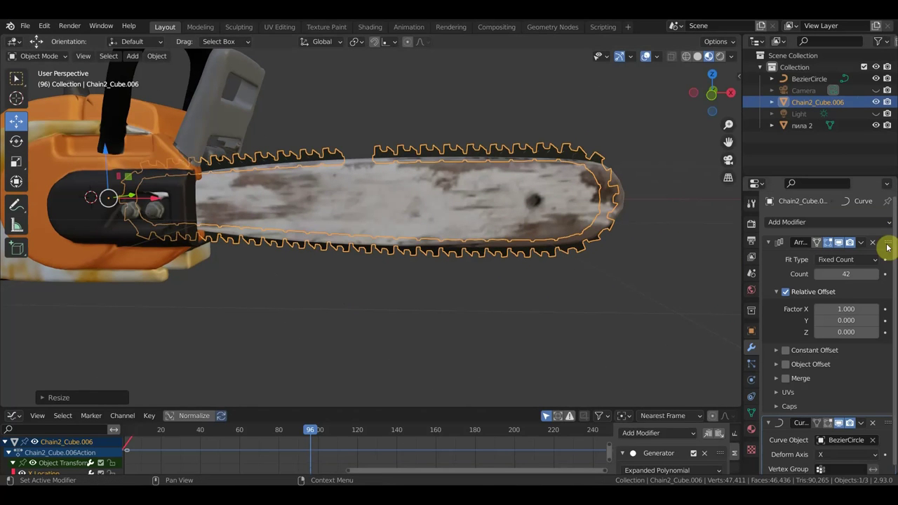
Raise the Array count from 42 to 43 and rescale the chain again.
left_click(877, 275)
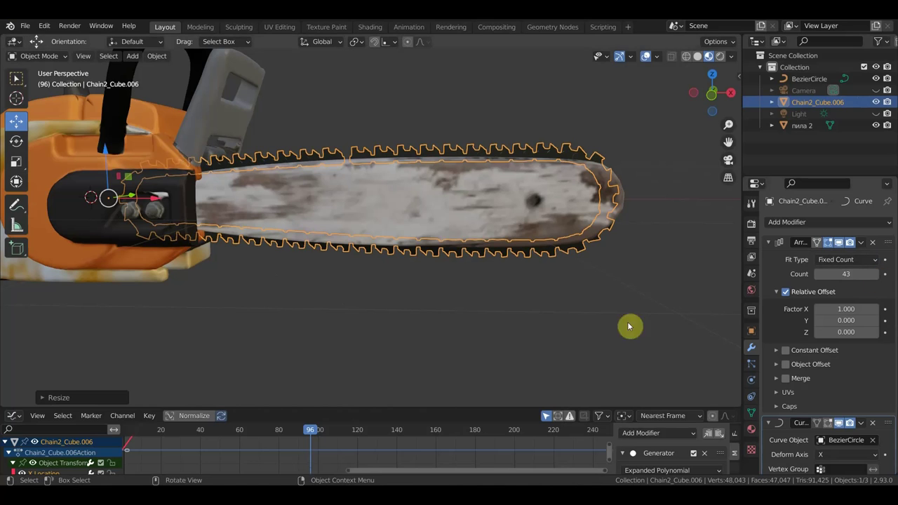
key("s")
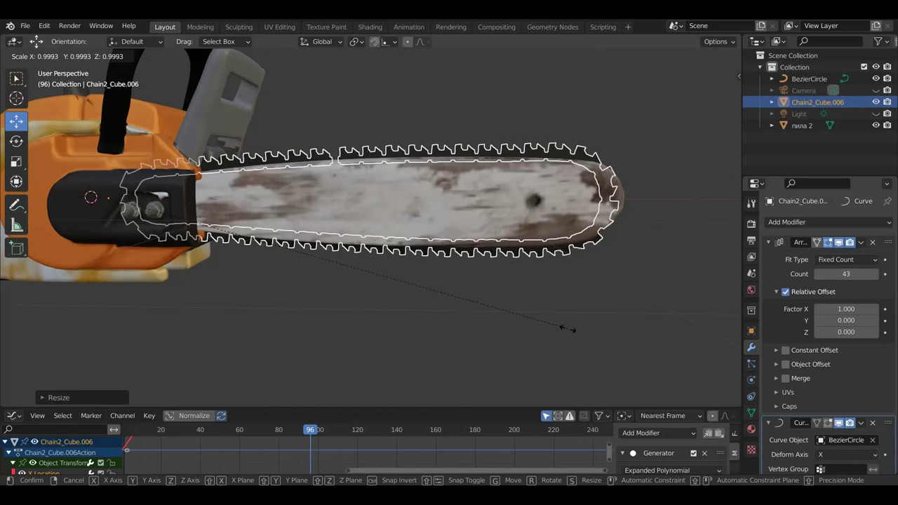
left_click(572, 333)
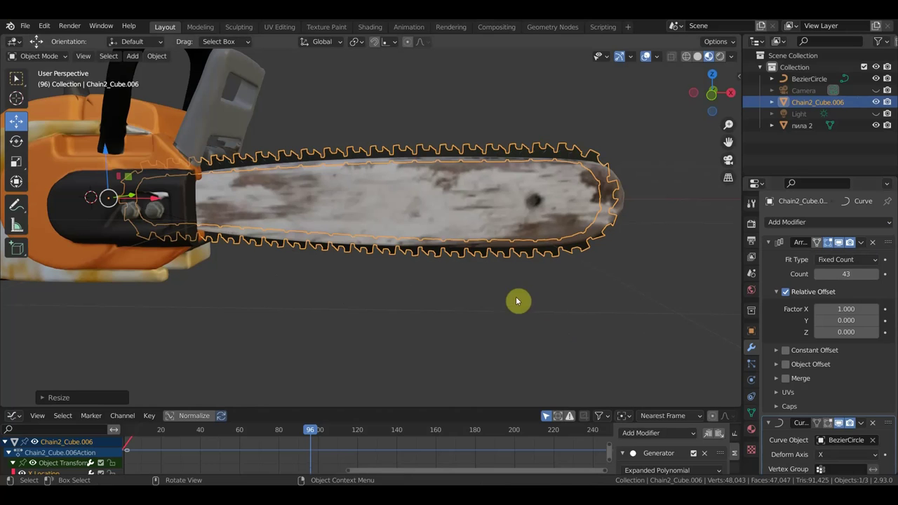
Toggle the chain into Edit Mode and back, then select the BezierCircle.
left_click(39, 56)
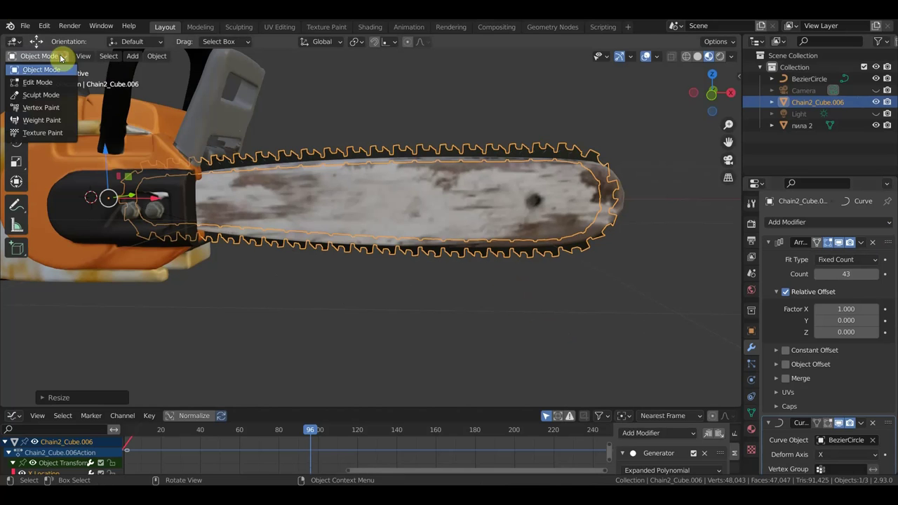
left_click(40, 80)
key("Tab")
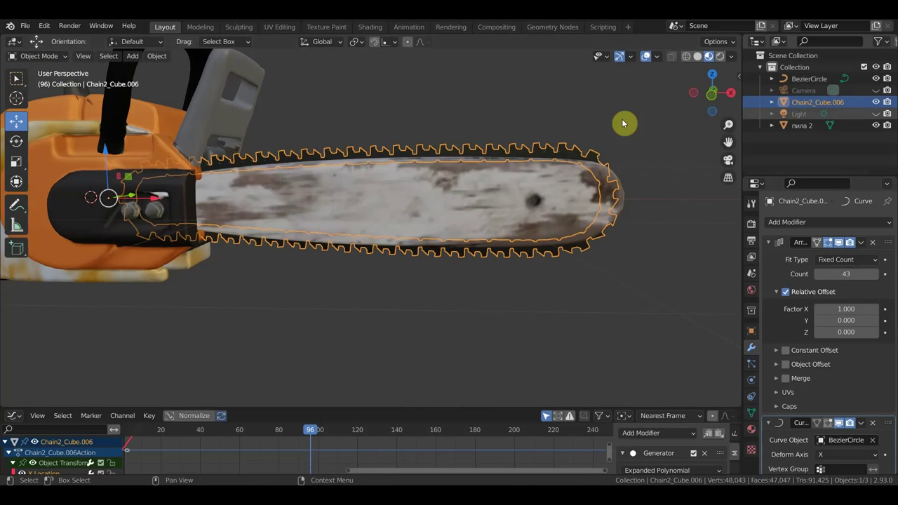
left_click(809, 80)
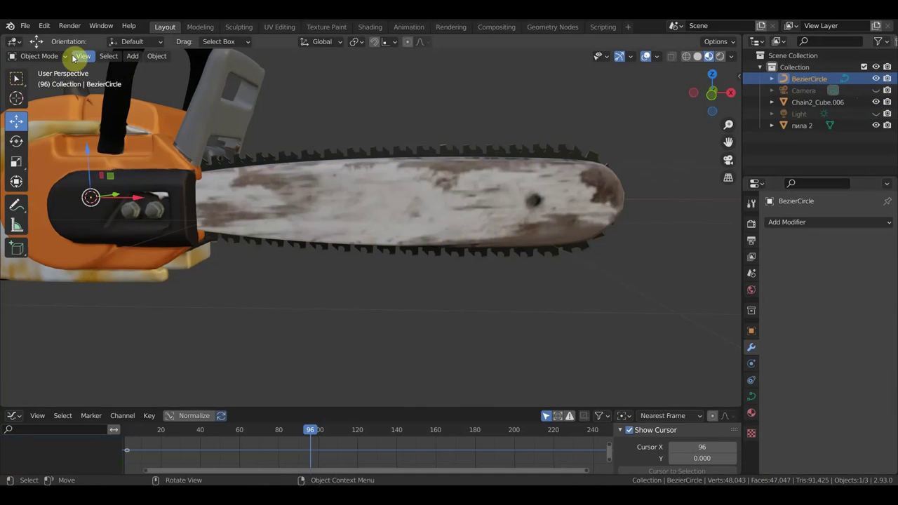
Put the BezierCircle into Edit Mode with Wireframe shading.
left_click(38, 56)
left_click(39, 82)
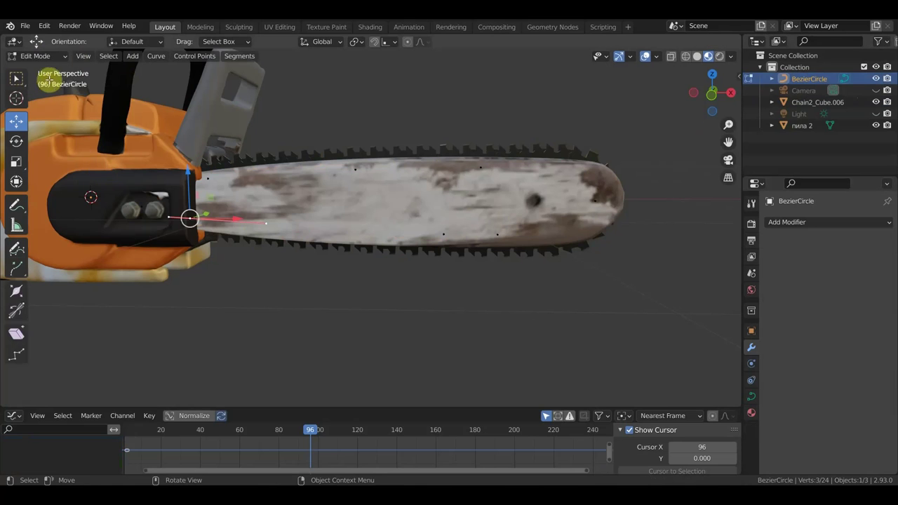
left_click(686, 56)
Shift the bar-tip control point about 0.044 m along X, then return to Solid shading.
left_click_drag(662, 247, 581, 159)
key("g")
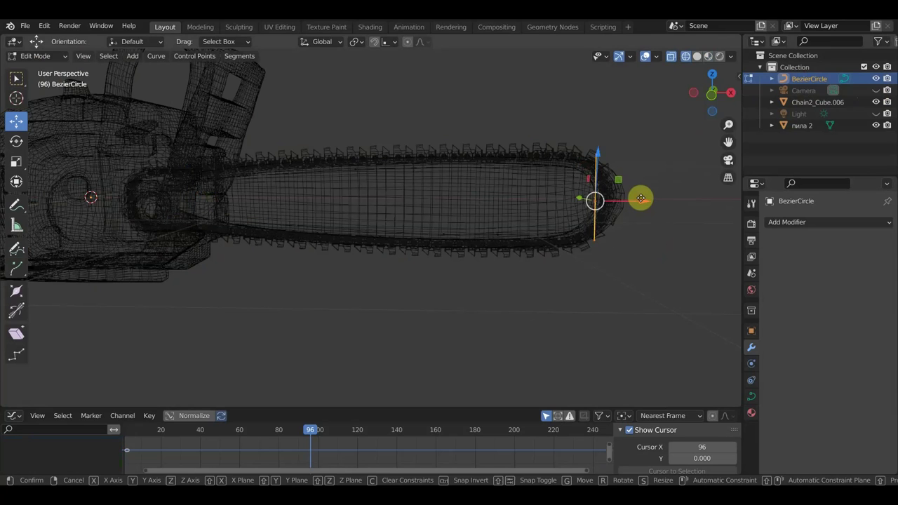
key("x")
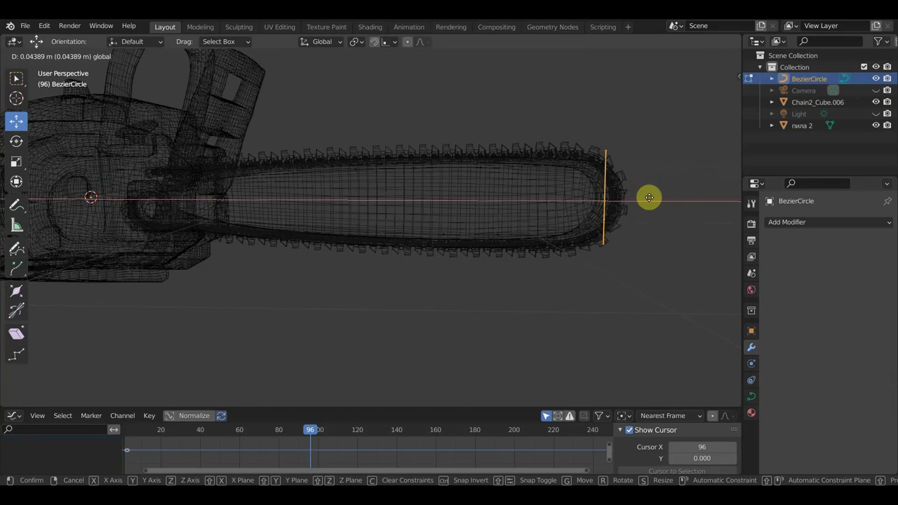
left_click(653, 198)
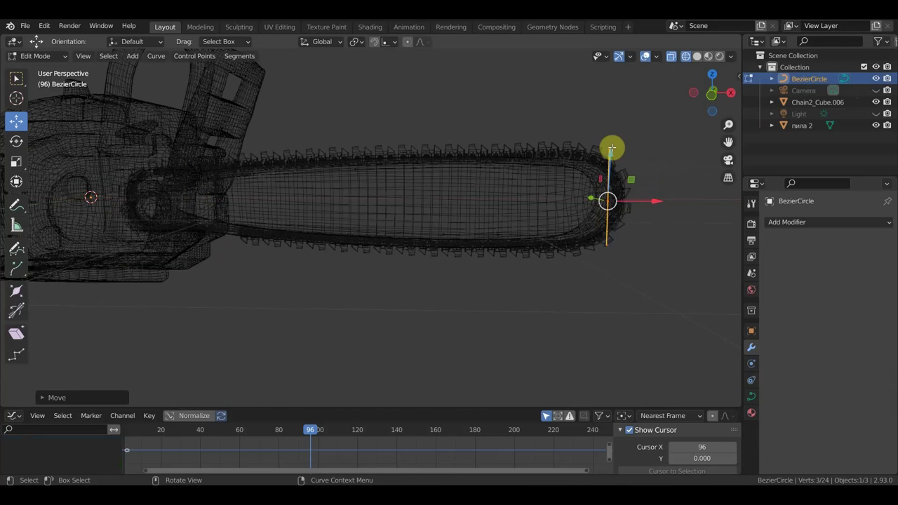
left_click_drag(611, 158, 608, 156)
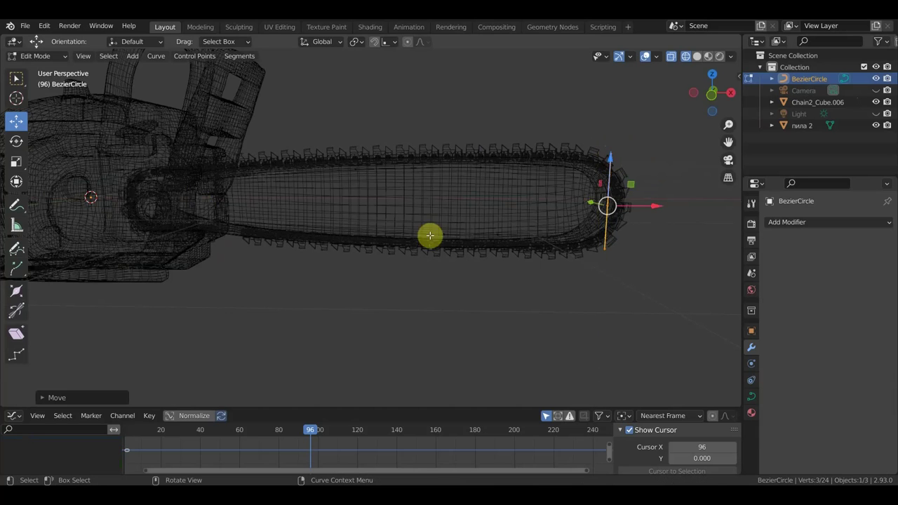
scroll(295, 233, "up", 2)
left_click(696, 56)
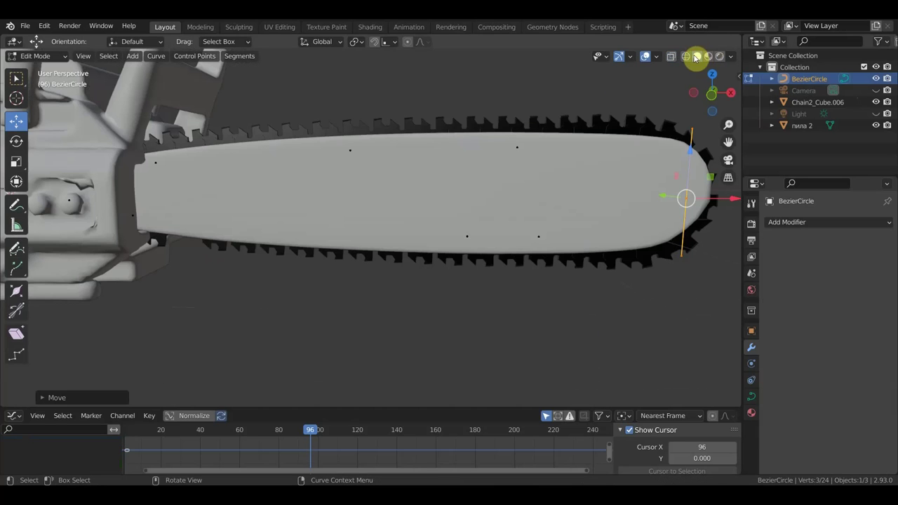
Raise two curve control points along the bar's top edge slightly so the chain fits.
scroll(282, 234, "down", 1)
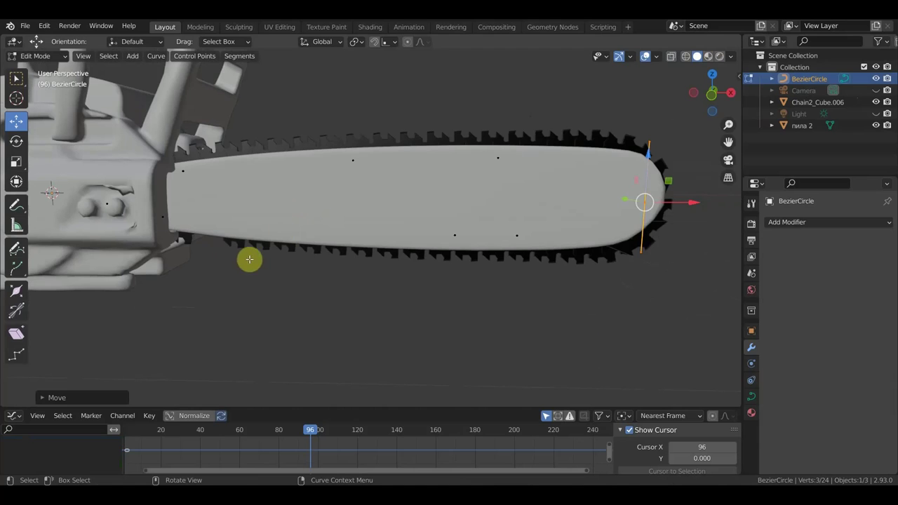
middle_click_drag(454, 225, 258, 212)
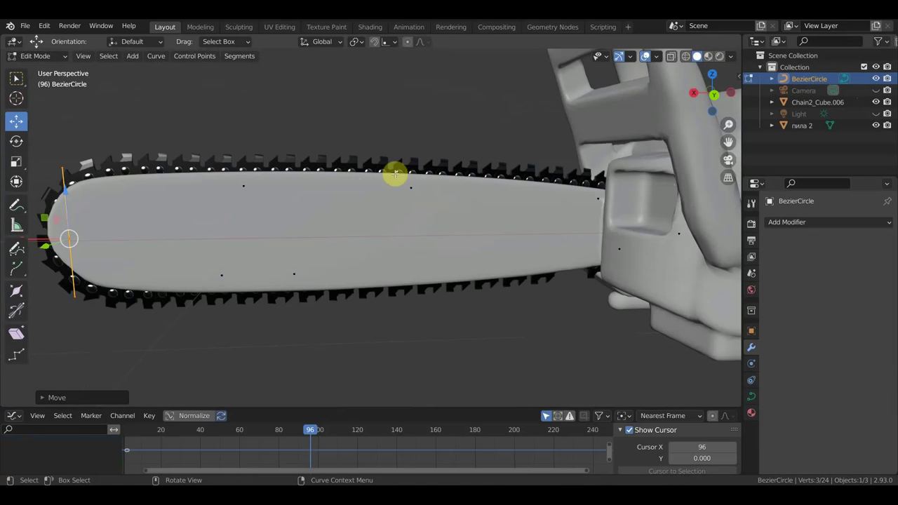
left_click(244, 184)
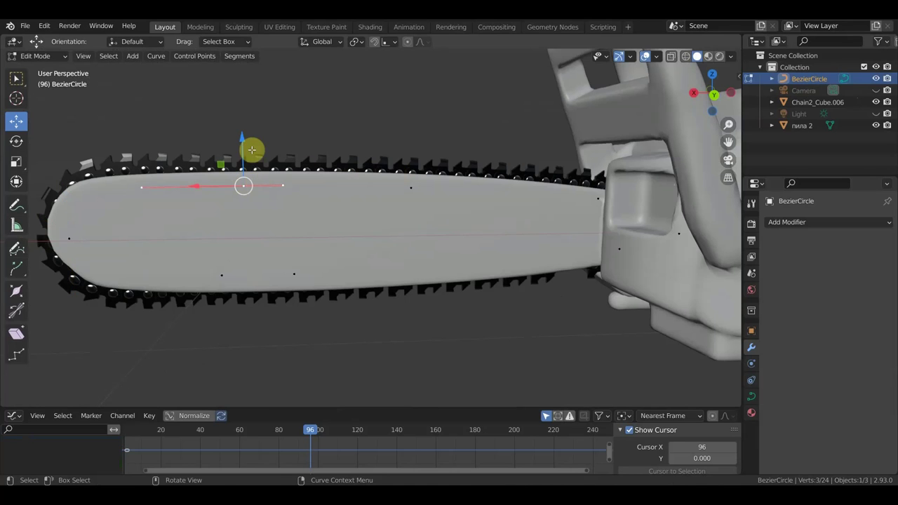
left_click_drag(244, 144, 244, 139)
left_click(412, 188)
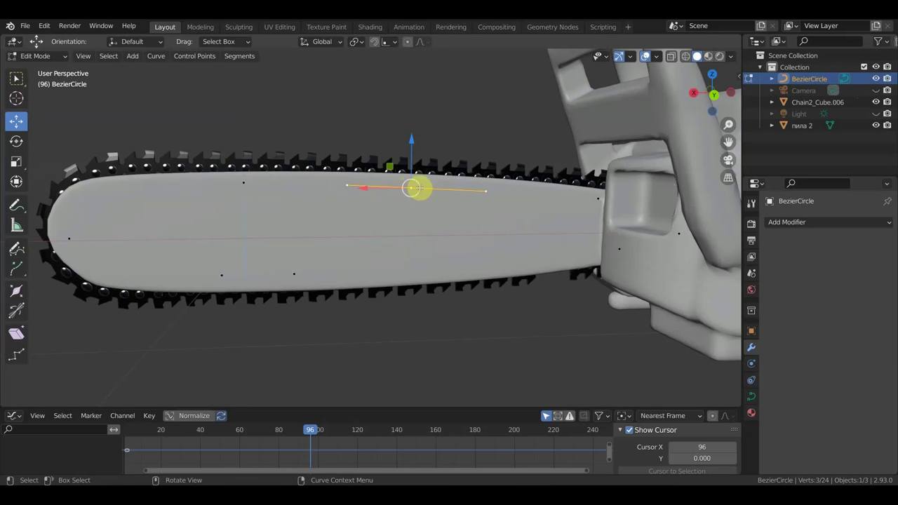
left_click_drag(415, 142, 415, 136)
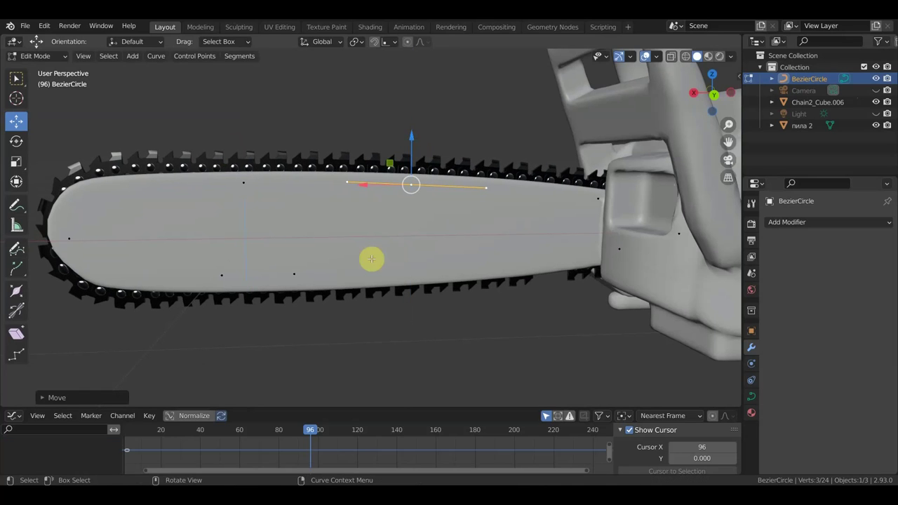
Lower the curve control point on the bar's bottom edge slightly.
left_click(293, 276)
left_click_drag(300, 237, 300, 240)
left_click(300, 243)
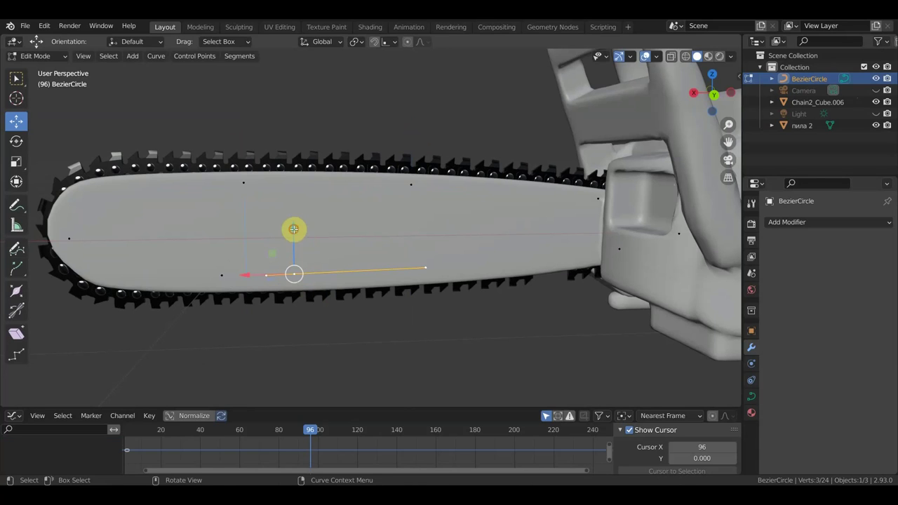
left_click_drag(293, 229, 294, 235)
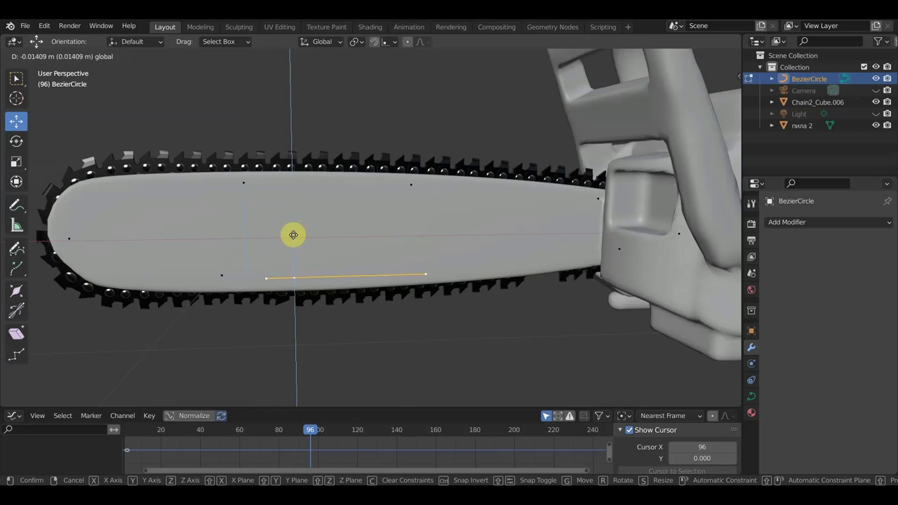
left_click_drag(293, 234, 294, 234)
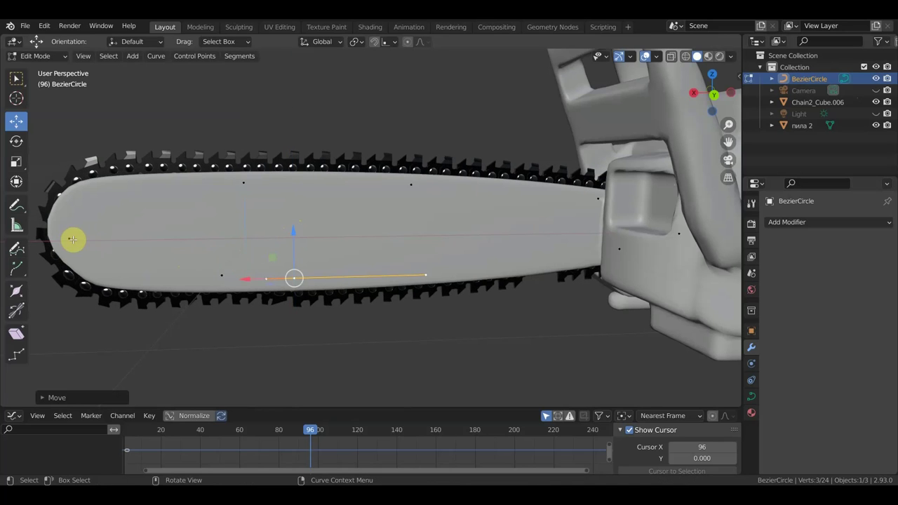
Push the BezierCircle tip point and its handle about 0.015 m outward around the bar's nose.
left_click(72, 239)
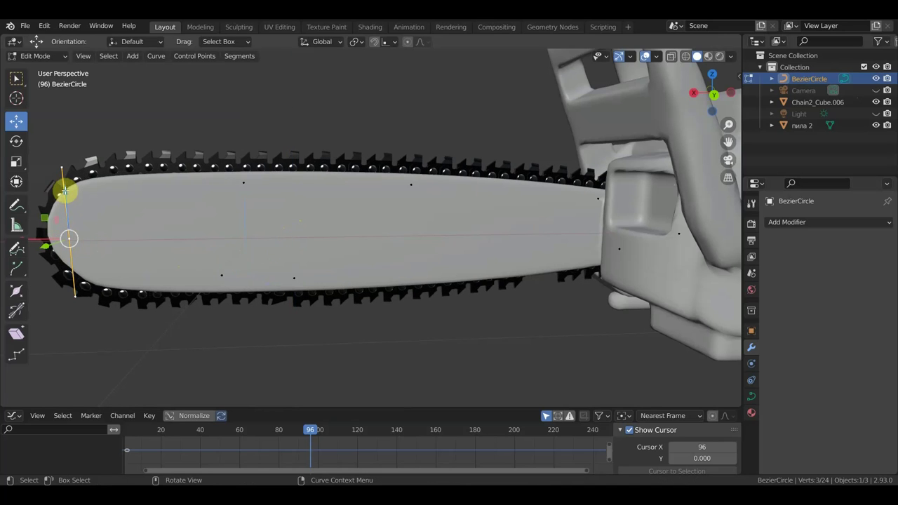
left_click_drag(64, 191, 56, 219)
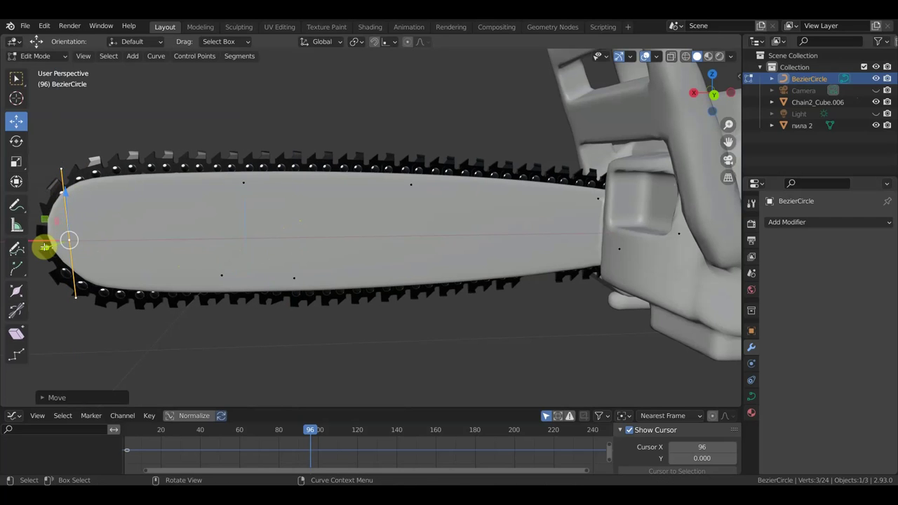
left_click(46, 247)
scroll(48, 248, "down", 3)
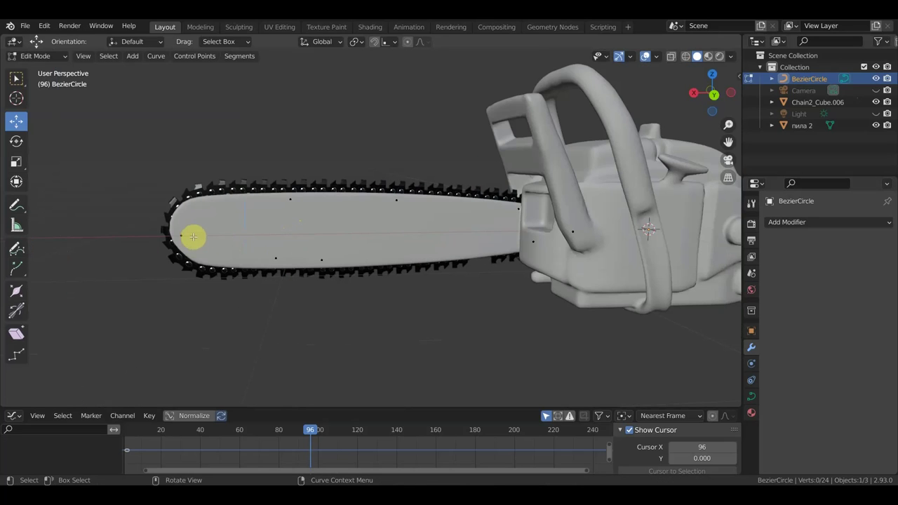
left_click_drag(127, 233, 121, 233)
scroll(418, 315, "up", 5)
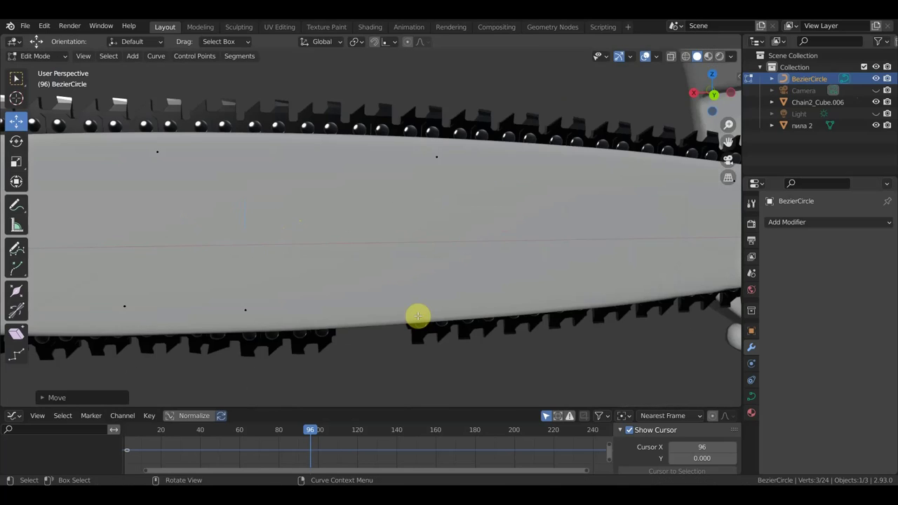
scroll(414, 316, "down", 3)
Shift the curve's tip point slightly along X, along the bar's length.
middle_click_drag(433, 318, 633, 316)
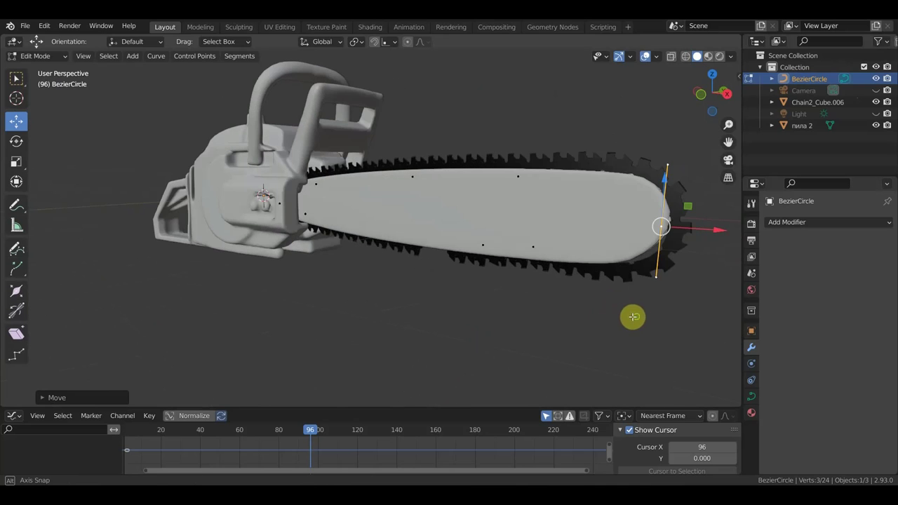
left_click_drag(722, 230, 719, 230)
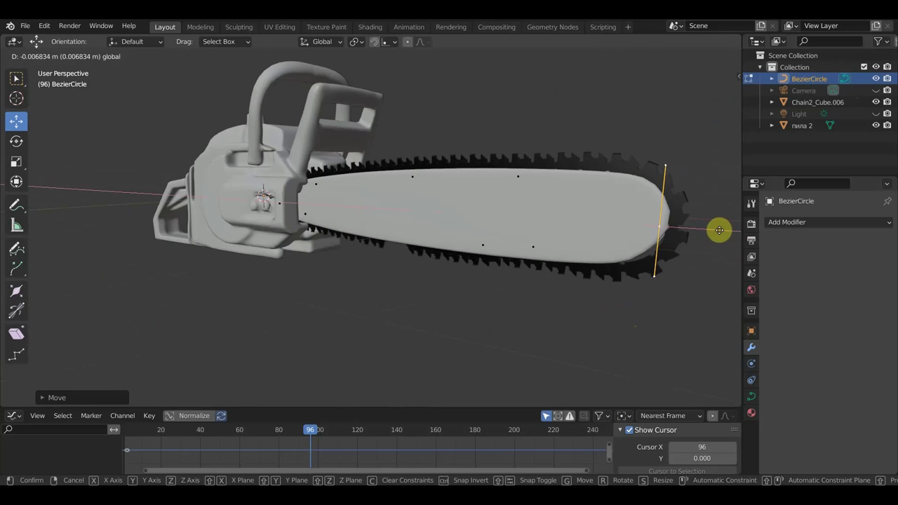
left_click(719, 230)
mouse_move(668, 295)
middle_mouse_down()
mouse_move(699, 294)
mouse_move(525, 285)
mouse_move(531, 190)
mouse_move(456, 305)
mouse_move(381, 322)
mouse_move(301, 305)
mouse_move(242, 271)
mouse_move(243, 261)
mouse_move(297, 261)
middle_mouse_up()
Lower the rear end point by the saw body about 0.005 m along Z, then return to Object Mode.
left_click(570, 223)
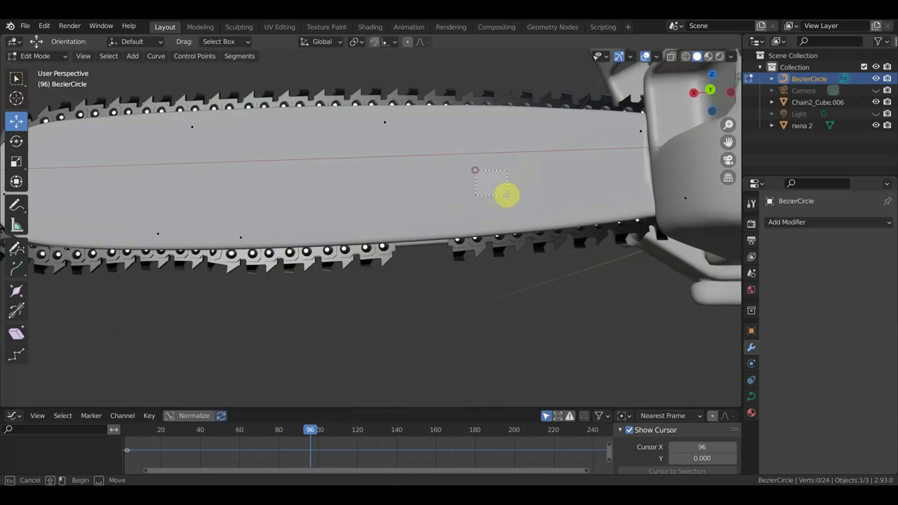
left_click_drag(610, 225, 692, 256)
left_click_drag(681, 156, 682, 160)
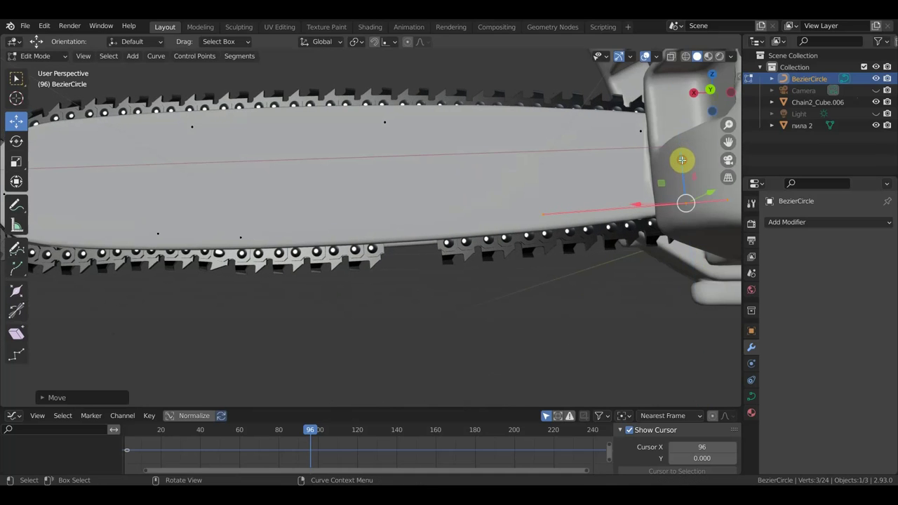
middle_click_drag(567, 159, 542, 196)
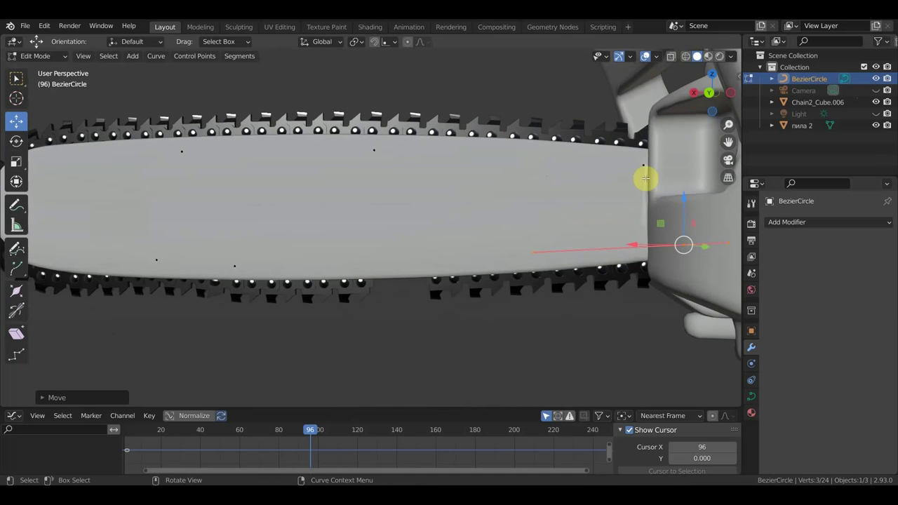
scroll(412, 144, "down", 3)
mouse_move(334, 185)
middle_mouse_down()
mouse_move(315, 204)
mouse_move(358, 206)
middle_mouse_up()
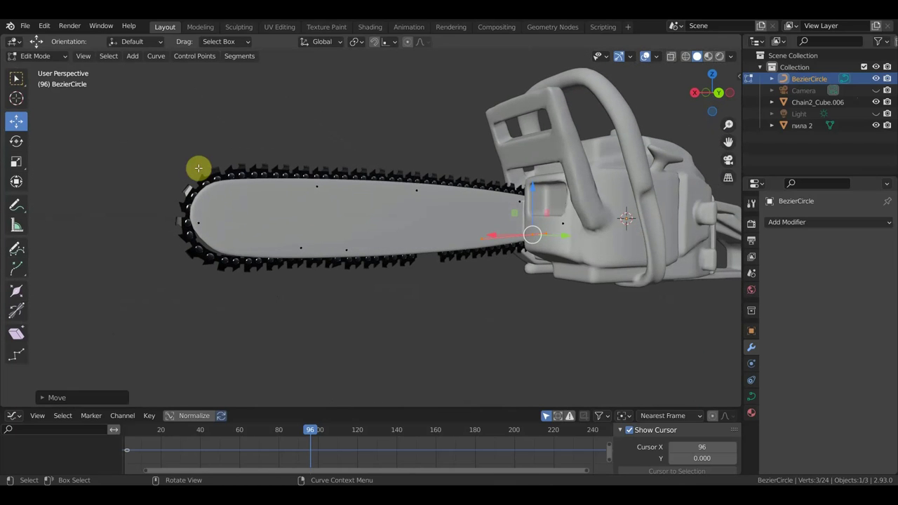
left_click(38, 56)
left_click(56, 69)
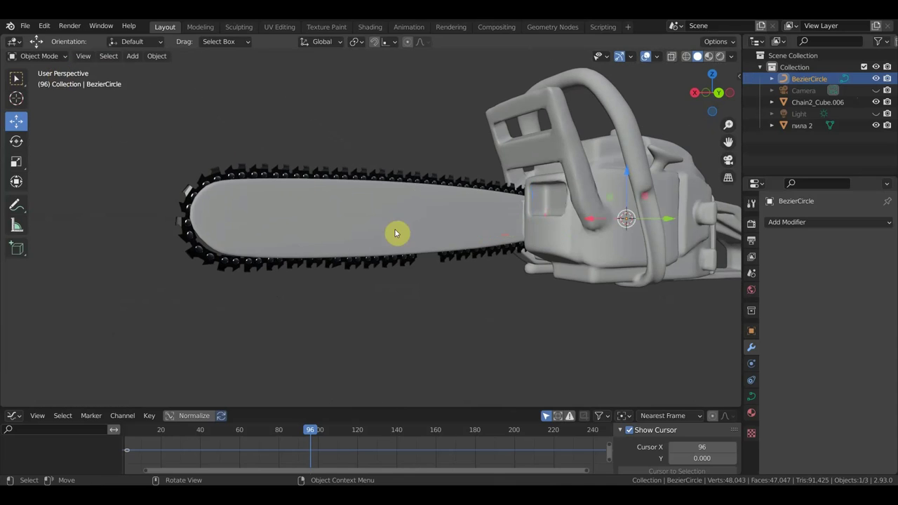
Raise Chain2_Cube.006's Array count from 43 to 45, then begin scaling the chain down.
left_click(420, 179)
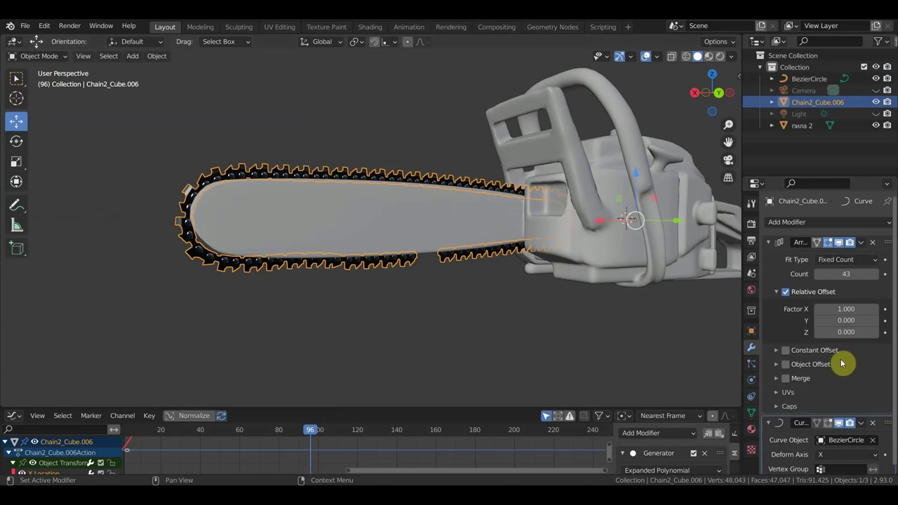
left_click(875, 275)
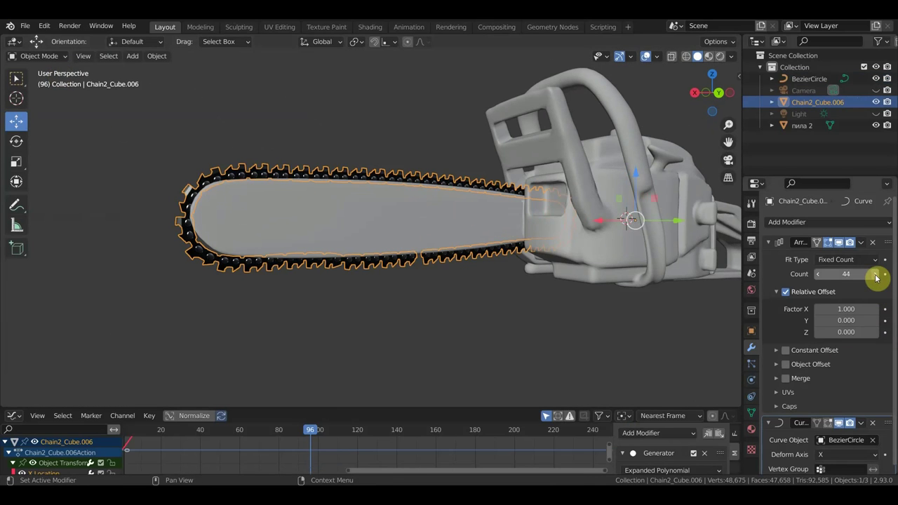
left_click(876, 274)
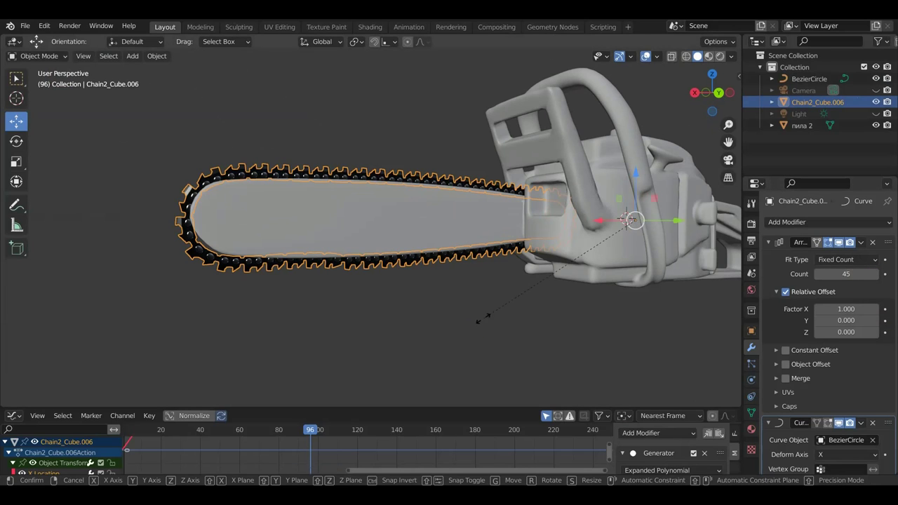
key("s")
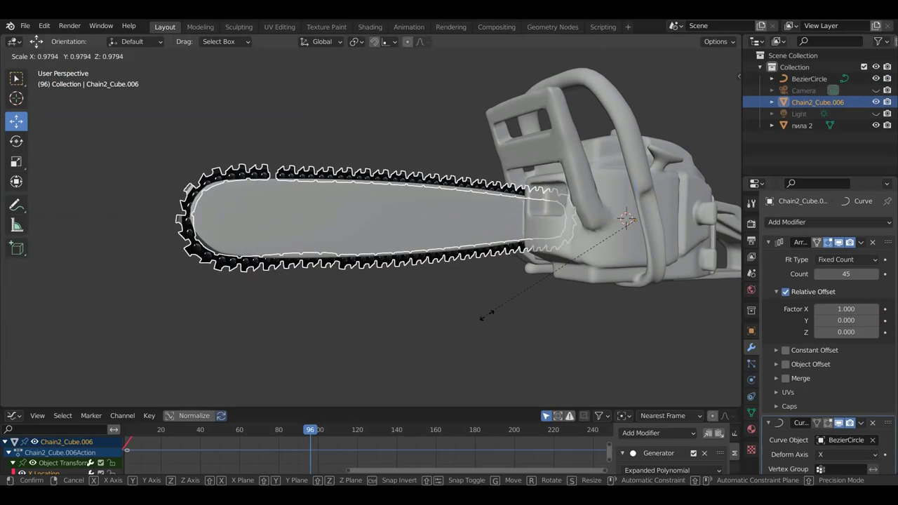
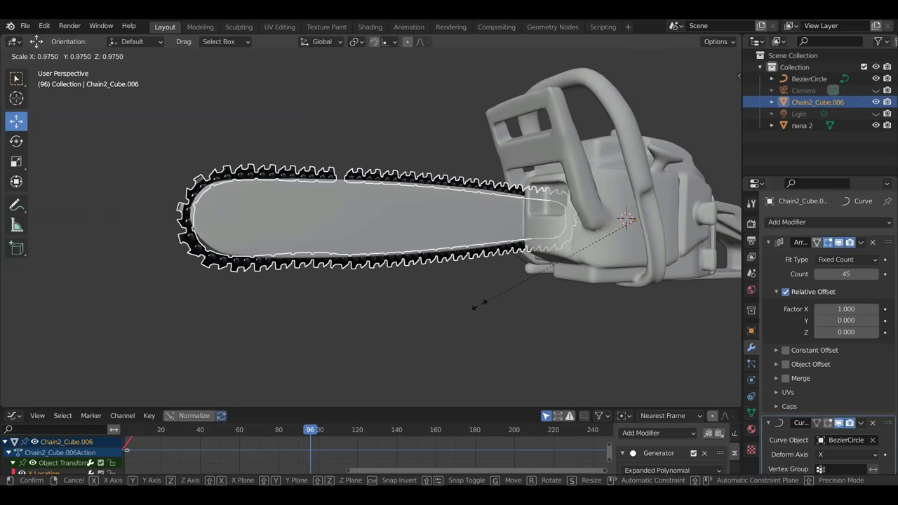
Confirm the first slight reduction of the chain's scale and pan toward the bar tip.
left_click(480, 309)
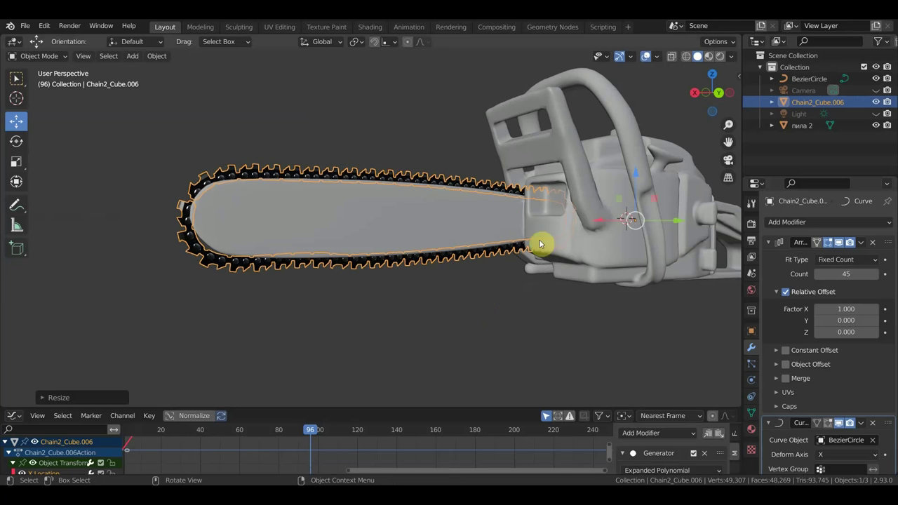
scroll(232, 240, "up", 1)
scroll(232, 240, "up", 2)
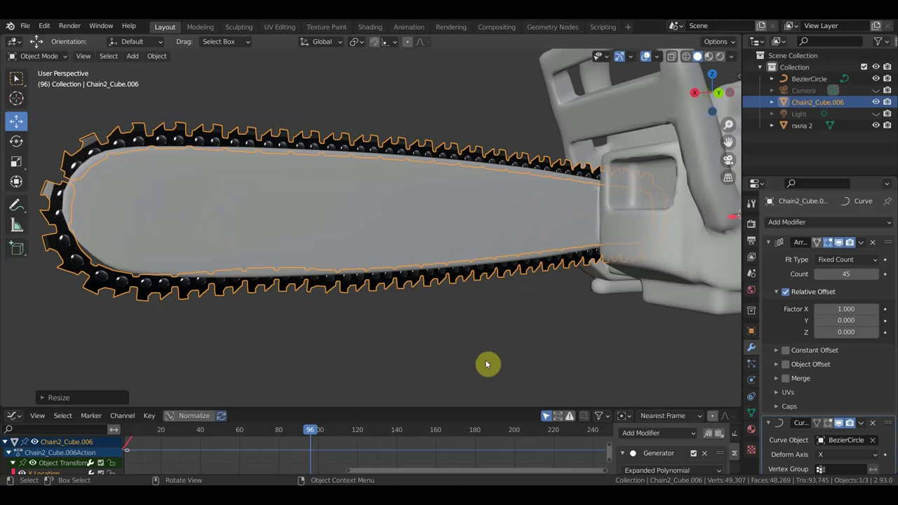
middle_click_drag(192, 335, 318, 341, "shift")
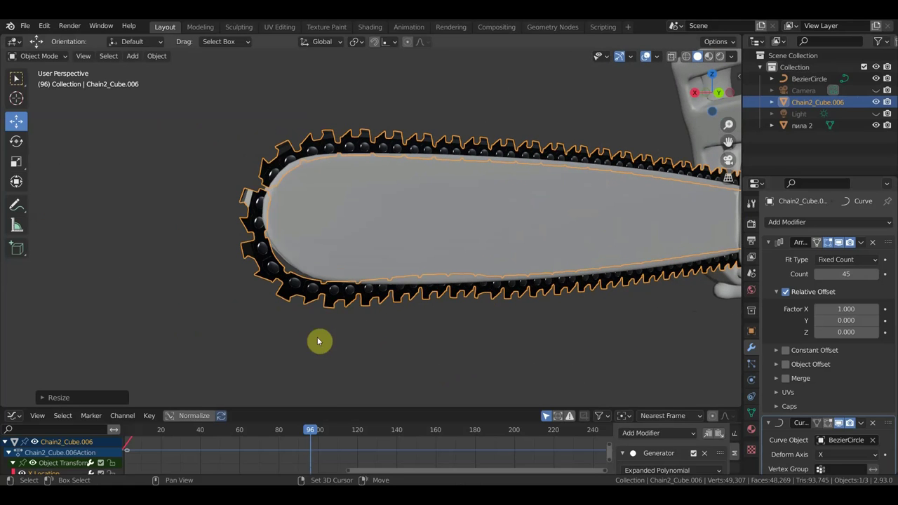
Scale the chain down a bit more to fit the bar and select the BezierCircle curve.
key("s")
left_click(511, 357)
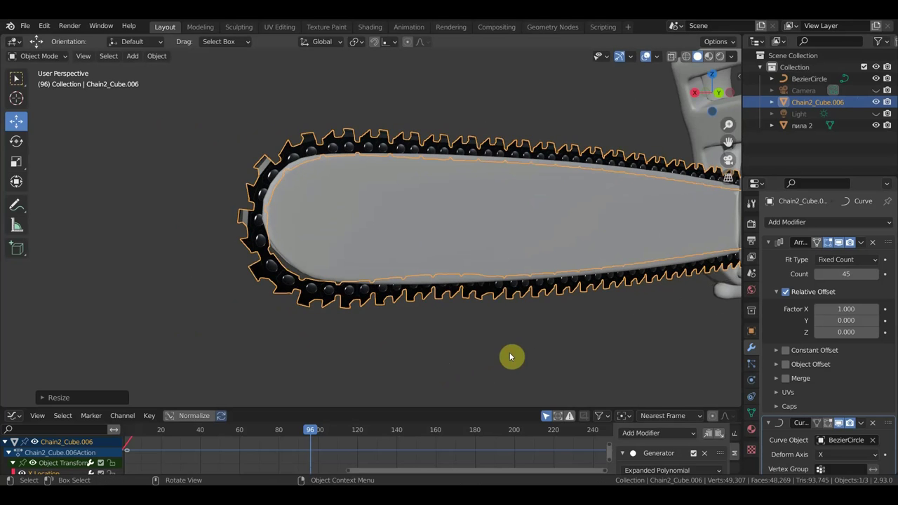
scroll(510, 357, "down", 2)
middle_click_drag(507, 345, 428, 340)
scroll(321, 265, "up", 1)
scroll(321, 265, "up", 2)
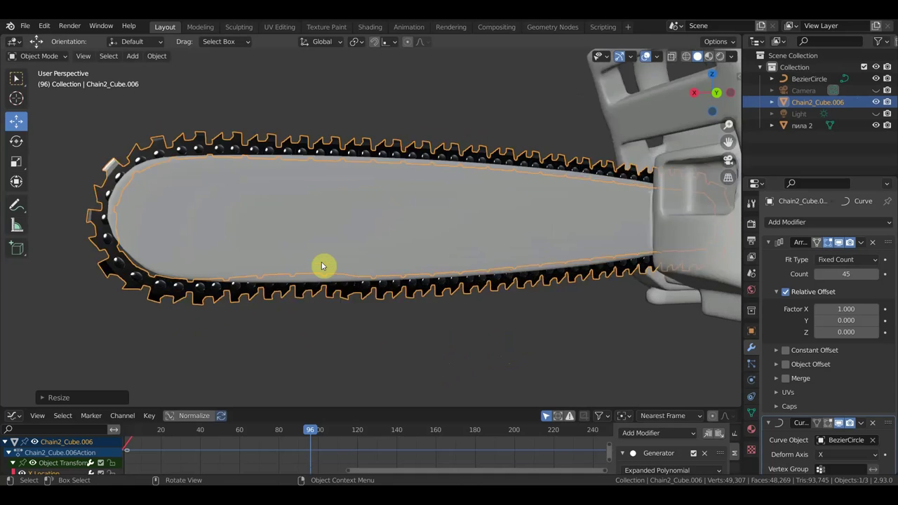
scroll(320, 267, "up", 2)
scroll(262, 308, "down", 1)
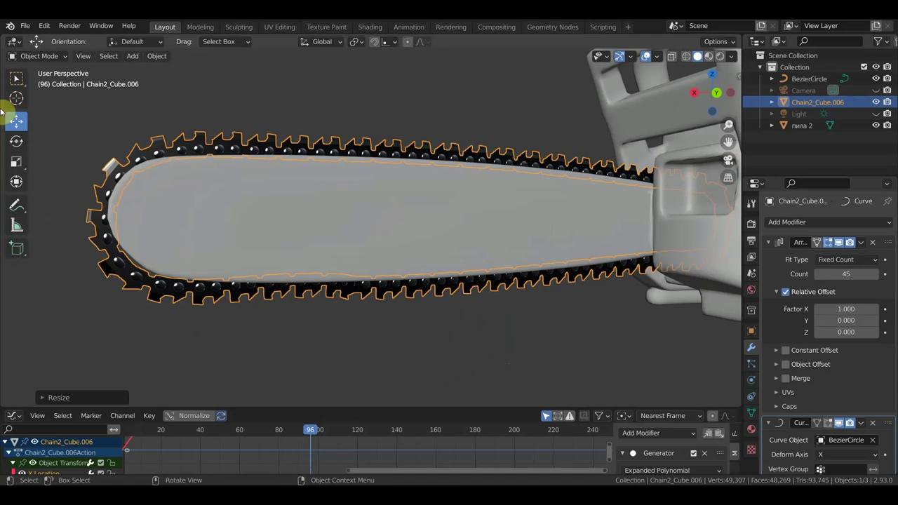
left_click(807, 78)
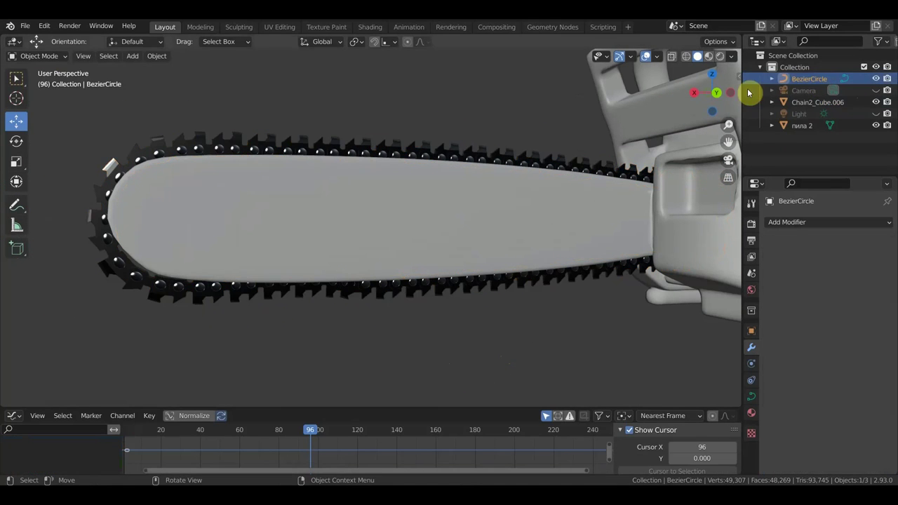
In BezierCircle's Edit Mode, lower one control point slightly along Z, then return to Object Mode.
left_click(45, 56)
left_click(52, 83)
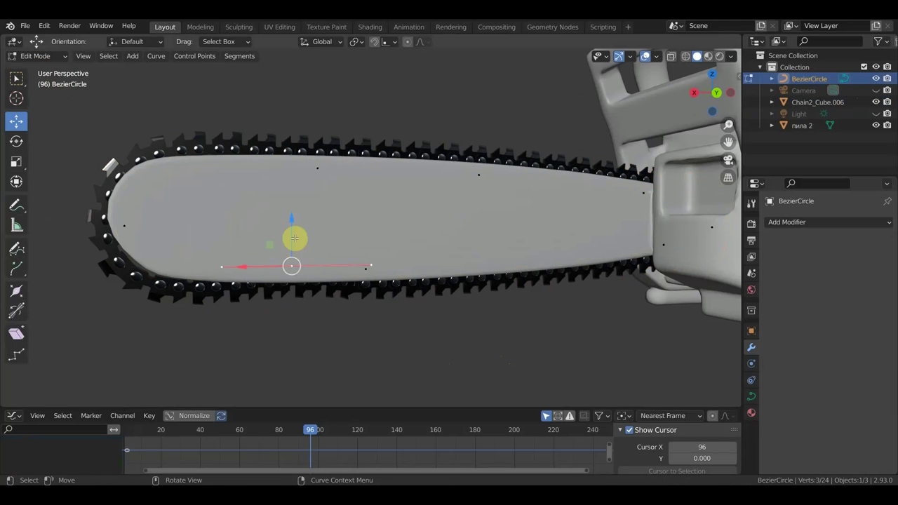
left_click_drag(294, 231, 292, 231)
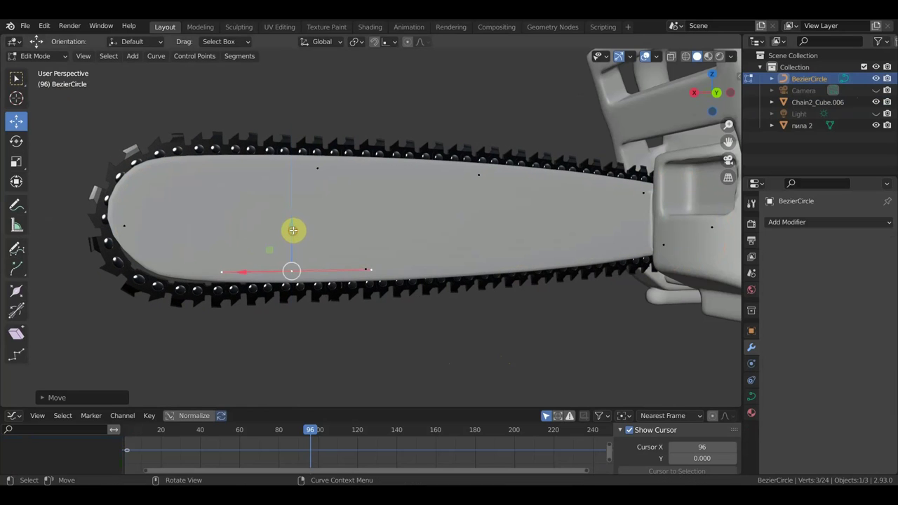
left_click(46, 56)
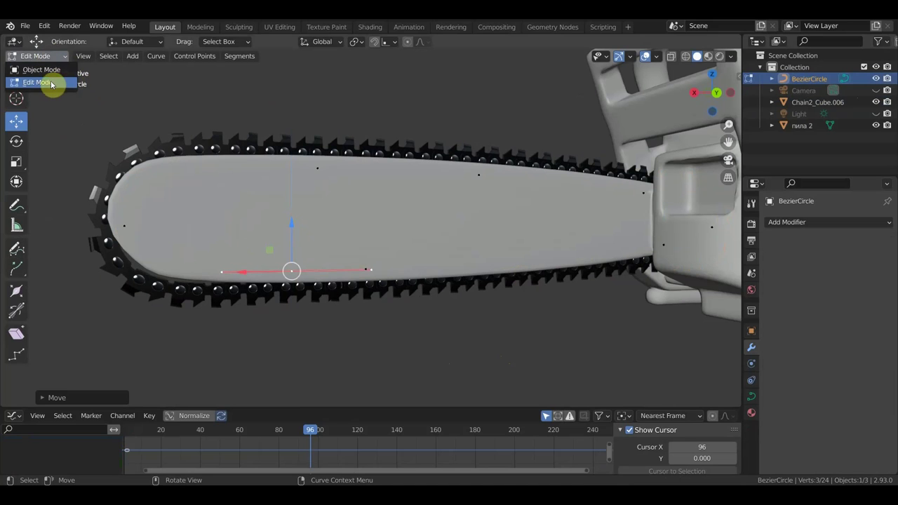
left_click(42, 70)
scroll(332, 224, "down", 4)
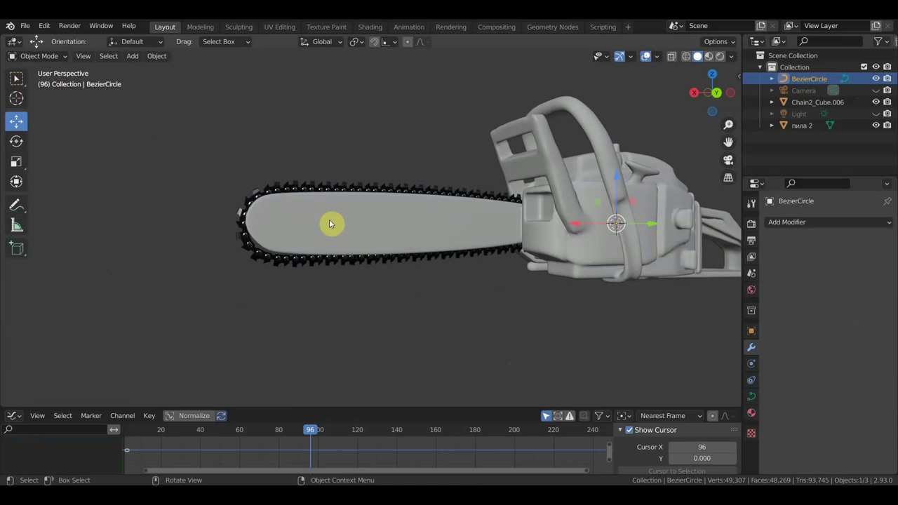
mouse_move(335, 223)
middle_mouse_down()
mouse_move(480, 240)
mouse_move(547, 234)
mouse_move(507, 245)
mouse_move(517, 245)
mouse_move(430, 229)
middle_mouse_up()
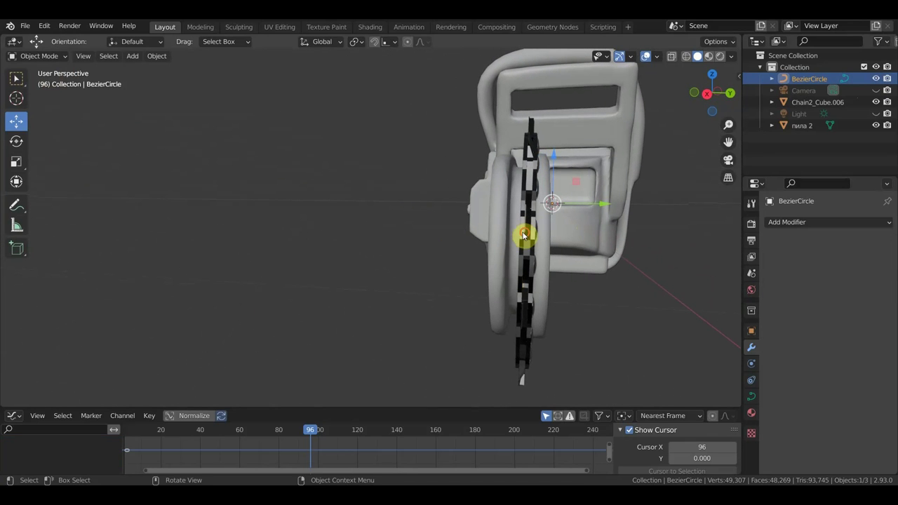
Nudge Chain2_Cube.006 about 0.023 m along Y to centre it on the bar, and enlarge the graph editor.
left_click(523, 234)
left_click_drag(610, 207, 614, 204)
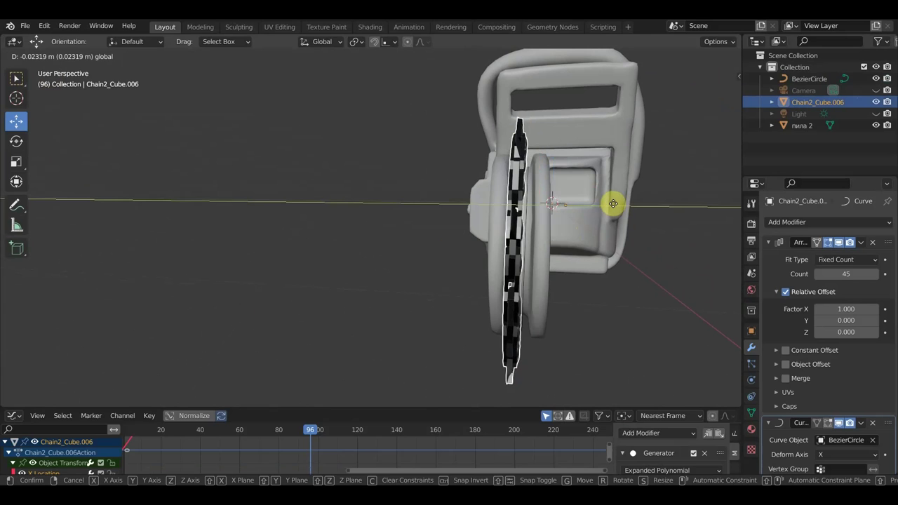
left_click_drag(614, 203, 616, 206)
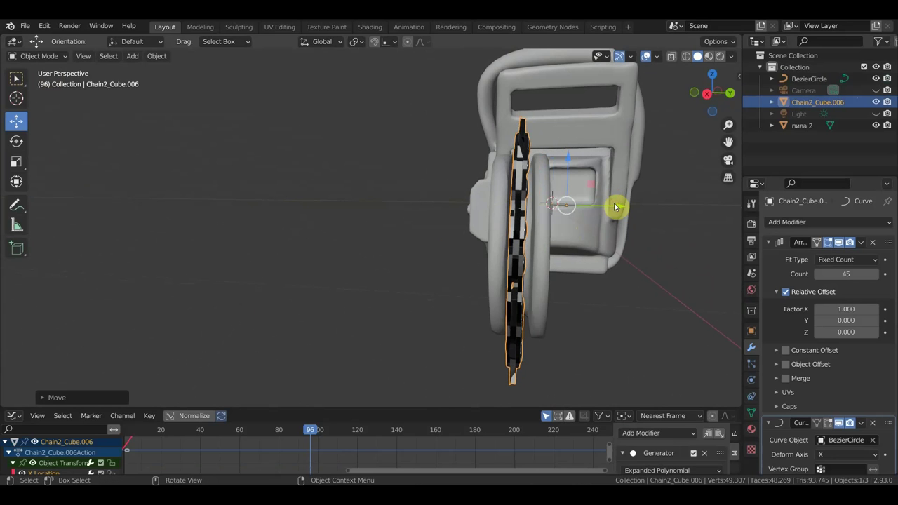
mouse_move(336, 202)
middle_mouse_down()
mouse_move(357, 238)
mouse_move(334, 249)
mouse_move(456, 212)
mouse_move(387, 367)
middle_mouse_up()
left_click_drag(407, 409, 405, 312)
mouse_move(405, 312)
middle_mouse_down()
mouse_move(395, 245)
mouse_move(263, 225)
mouse_move(192, 237)
middle_mouse_up()
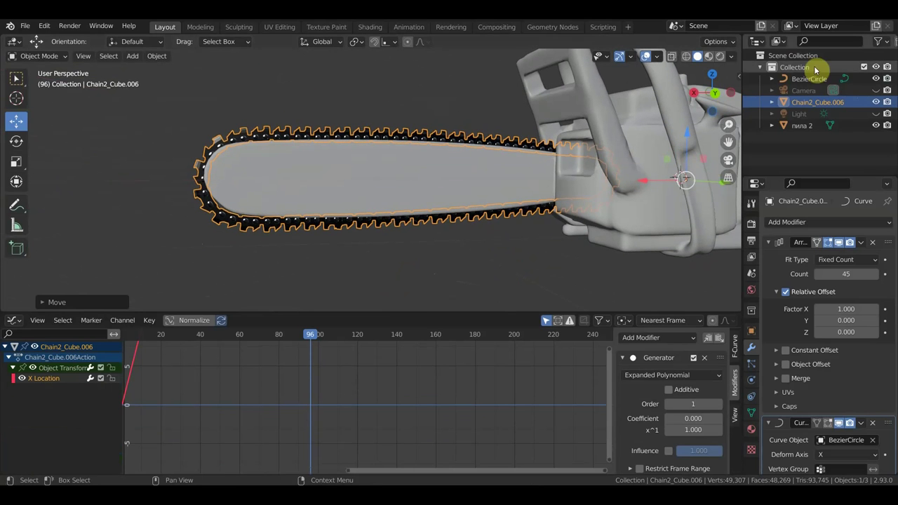
Parent BezierCircle and the chain to the saw body 'пила 2' using Ctrl+P > Object.
left_click(809, 79)
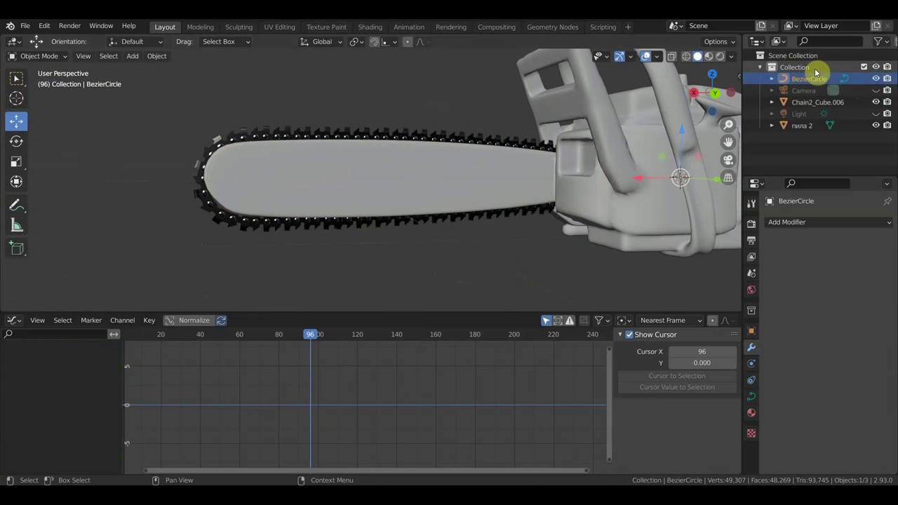
scroll(484, 137, "up", 4)
scroll(314, 92, "down", 3)
scroll(330, 116, "down", 2)
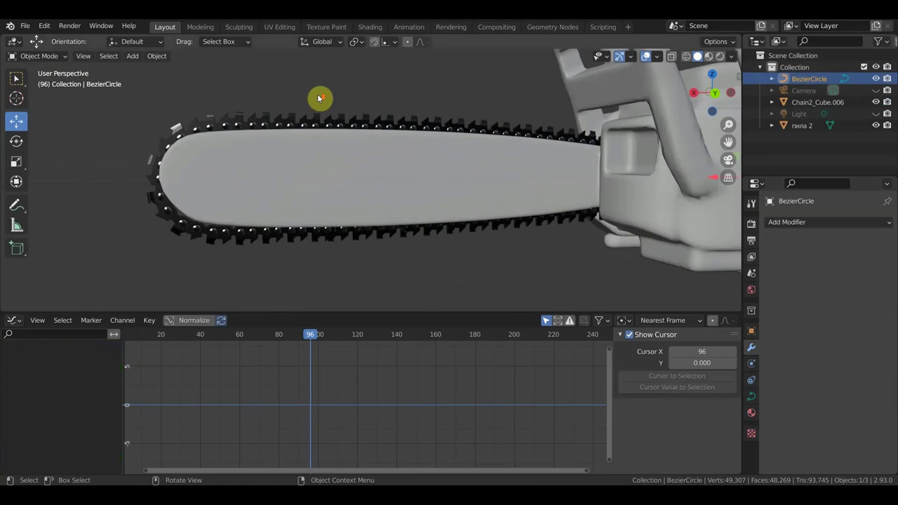
left_click(372, 123, "shift")
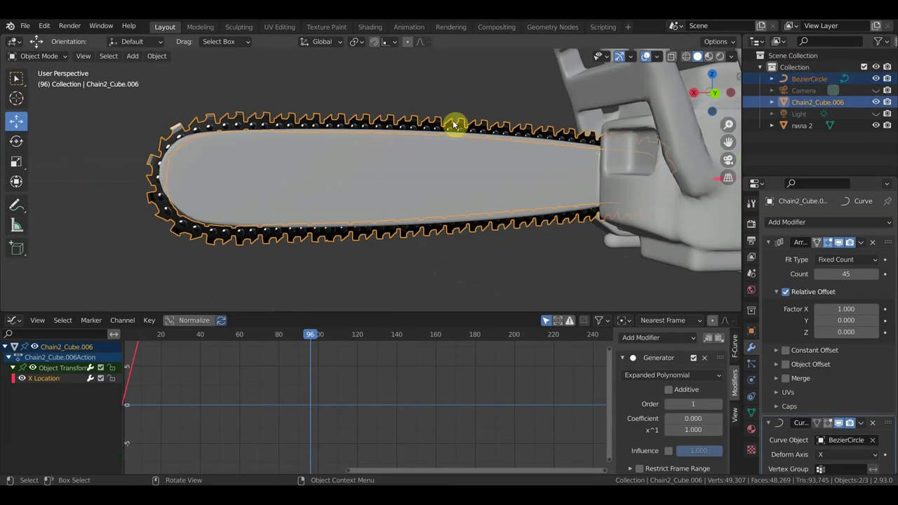
scroll(432, 159, "down", 2)
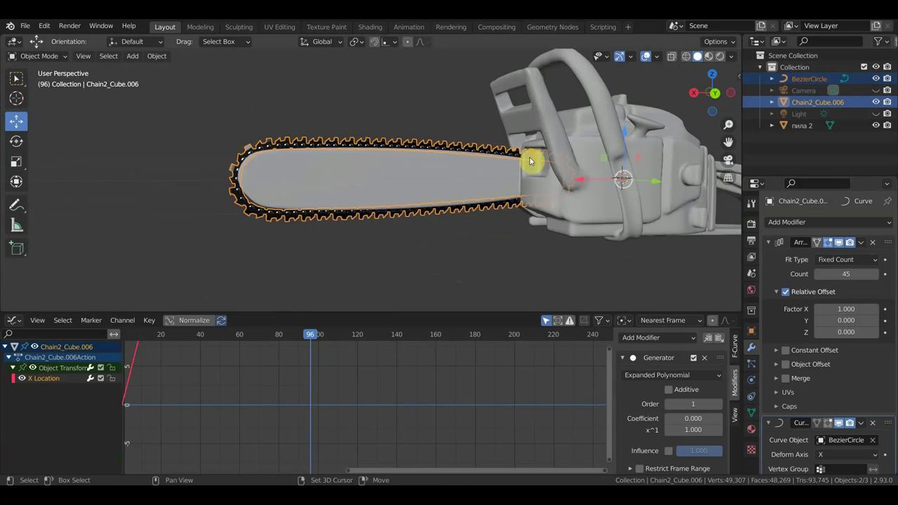
left_click(566, 150, "shift")
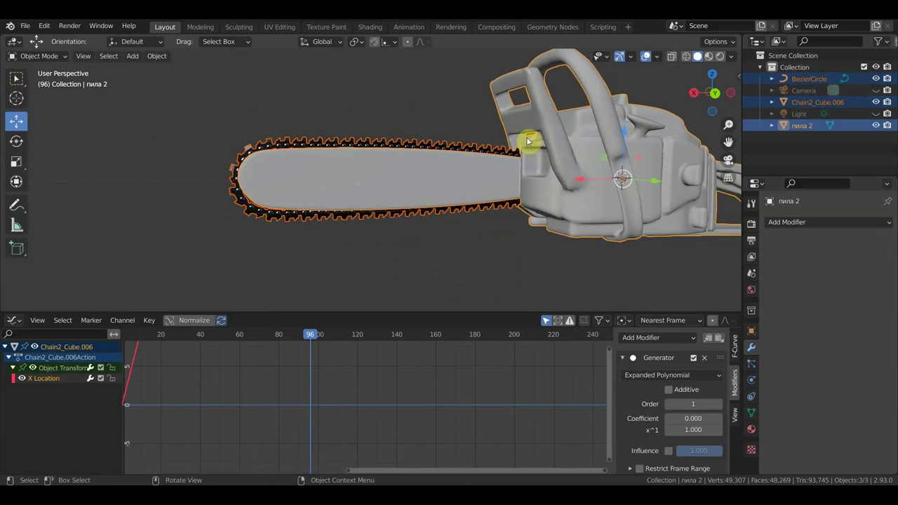
key("ctrl+p")
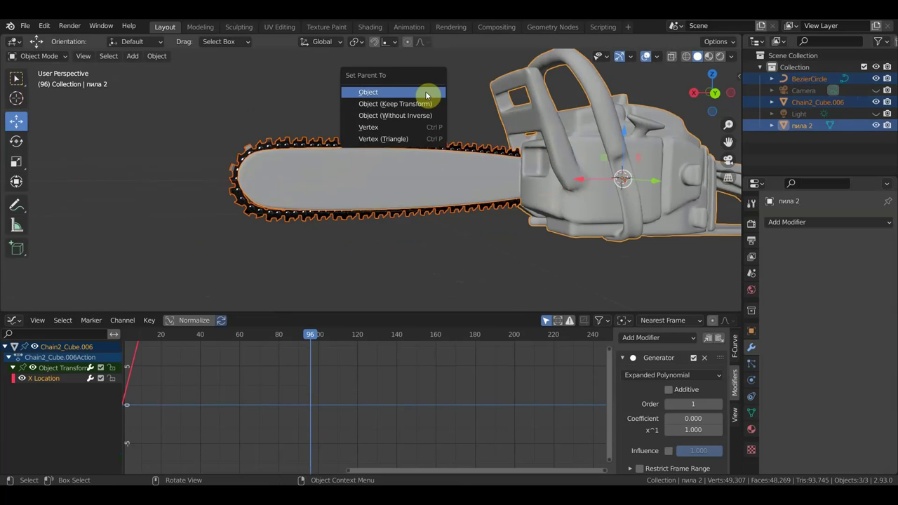
left_click(426, 92)
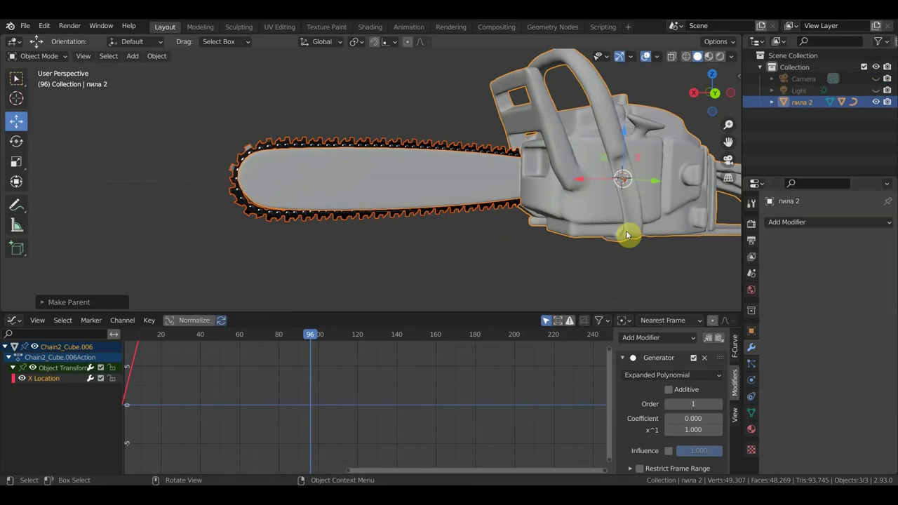
scroll(337, 396, "down", 1)
scroll(372, 401, "down", 1)
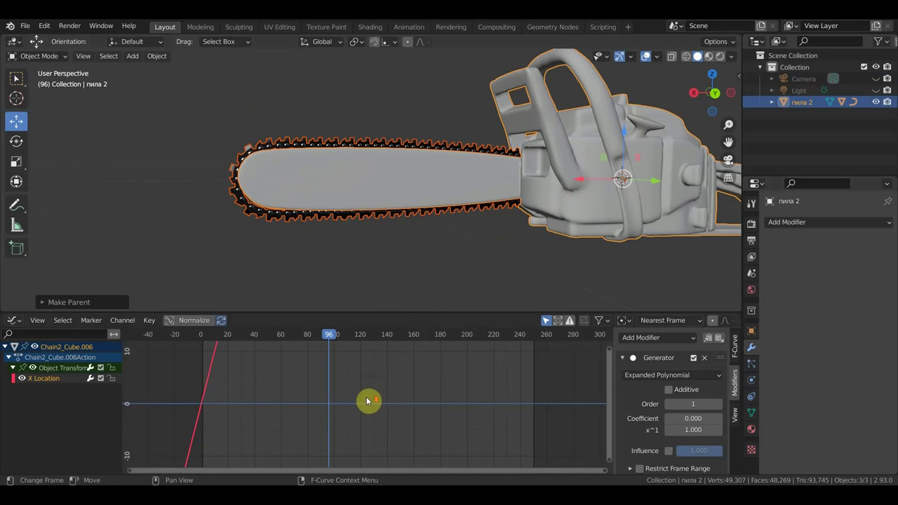
Start playback and set the chain's speed coefficient to 0.040.
key("space")
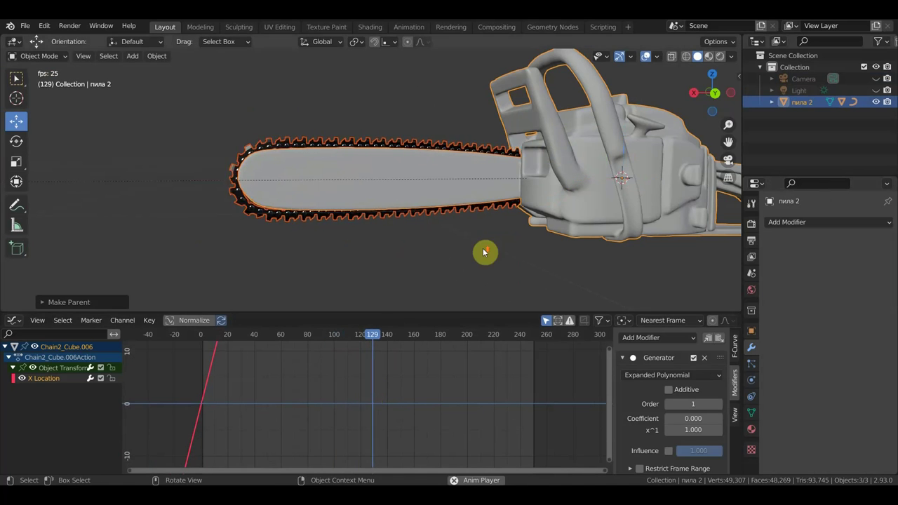
left_click(708, 56)
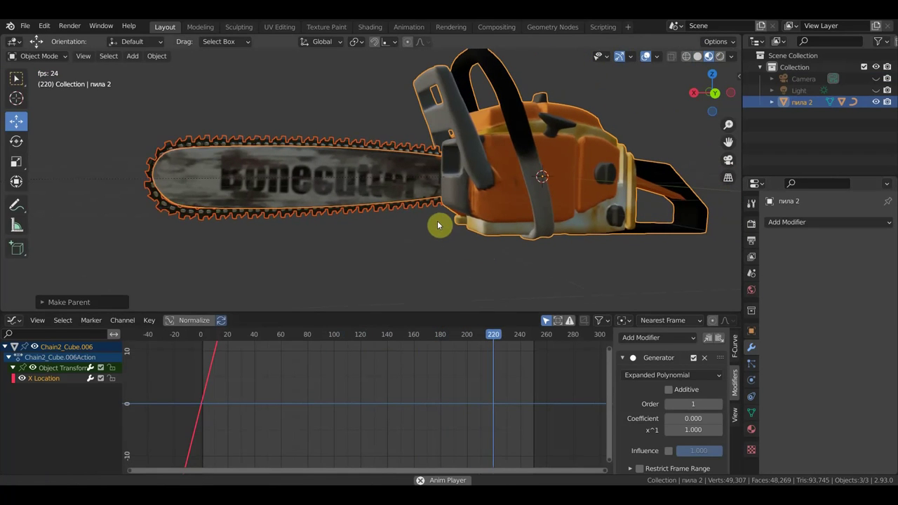
left_click(697, 430)
type("0")
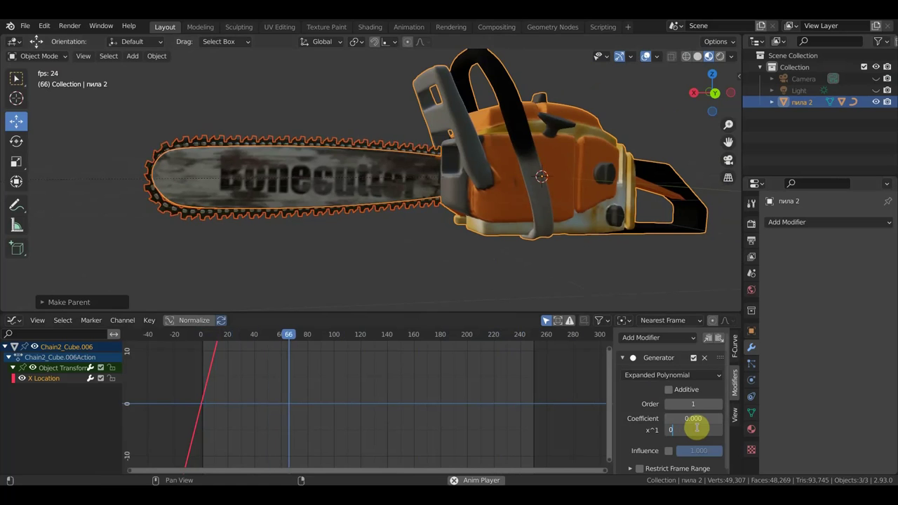
type("/04")
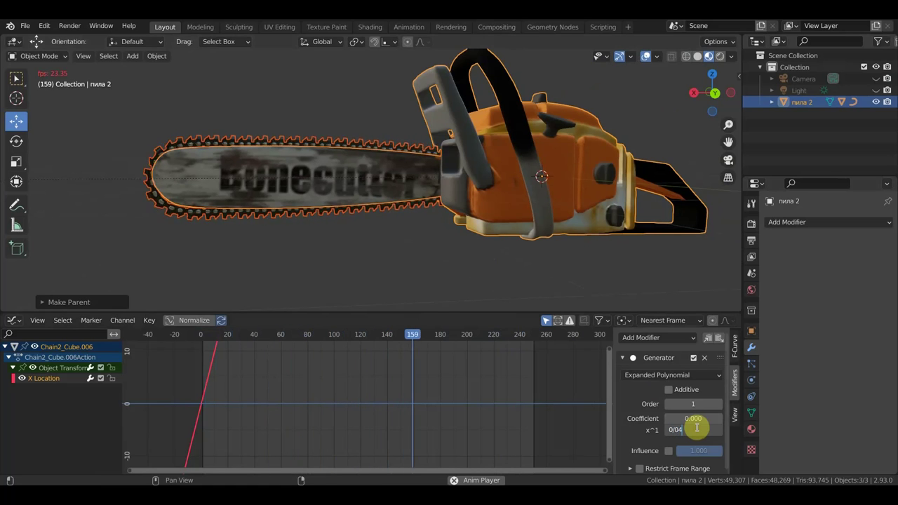
key("Return")
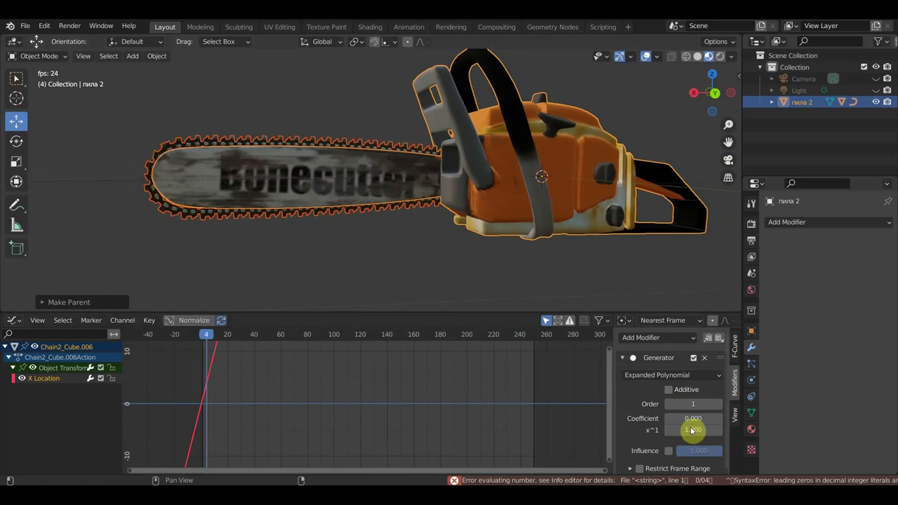
left_click(699, 430)
type("/040")
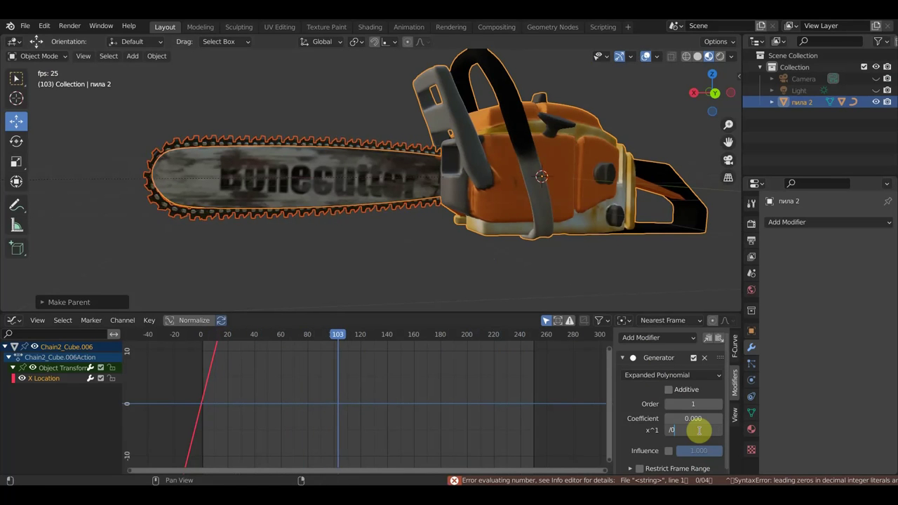
key("Return")
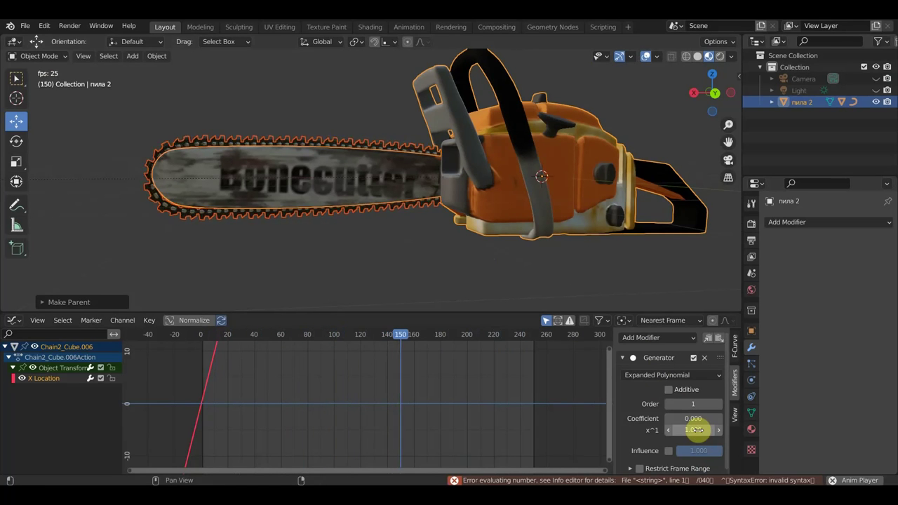
left_click(693, 430)
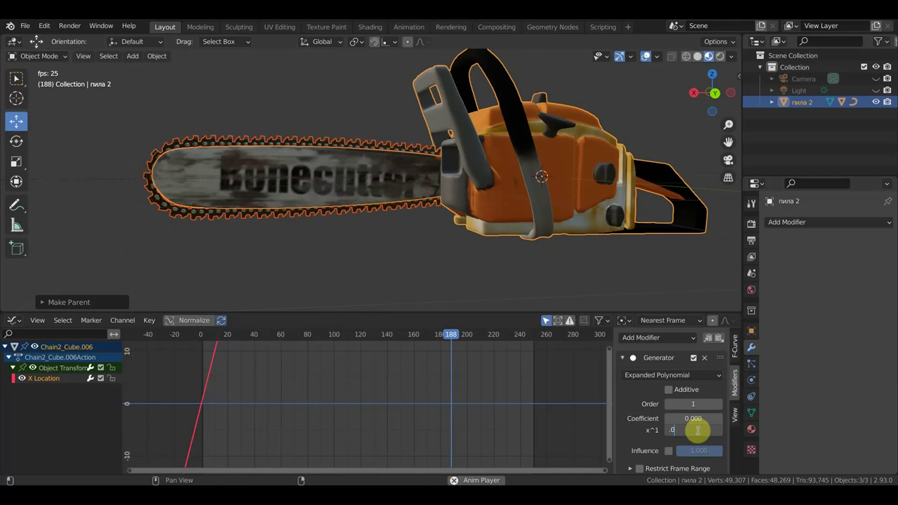
type("40")
type("0.040")
key("Return")
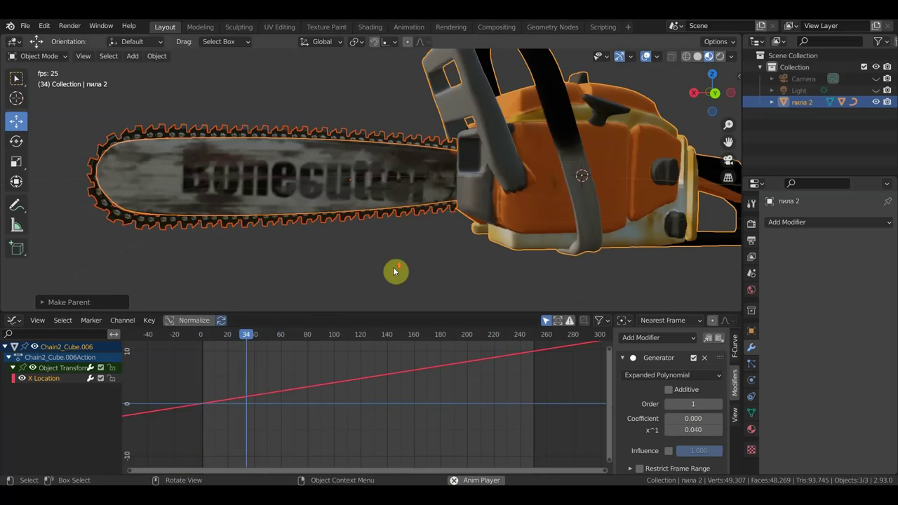
scroll(395, 271, "down", 1)
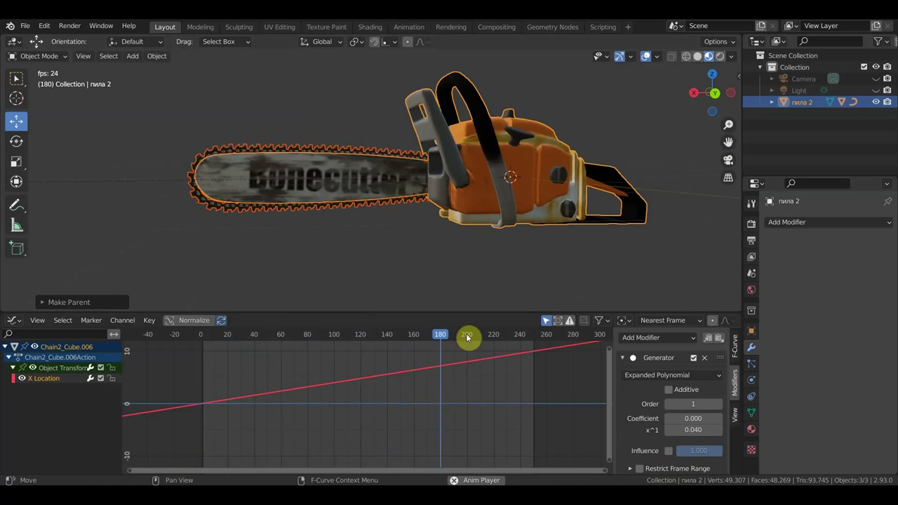
Switch from Rendered to Material Preview shading, hide overlays, and shorten the graph editor.
left_click(720, 56)
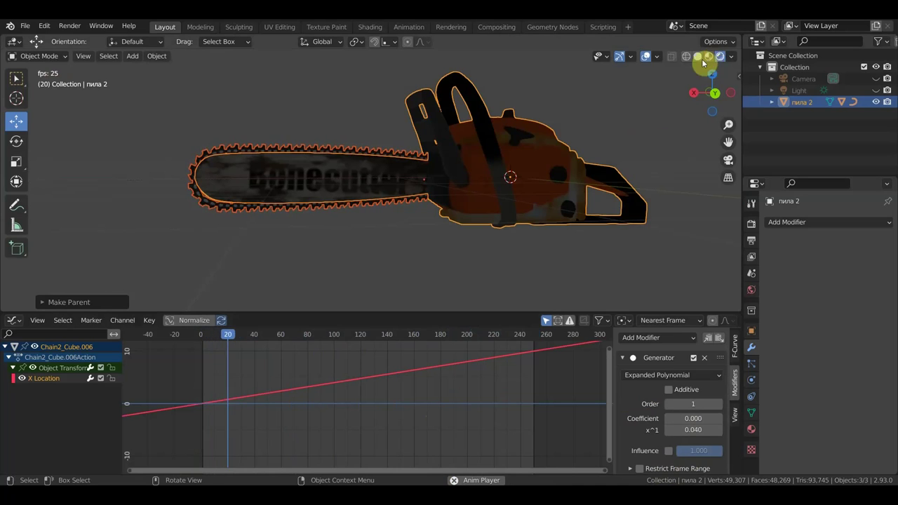
left_click(709, 57)
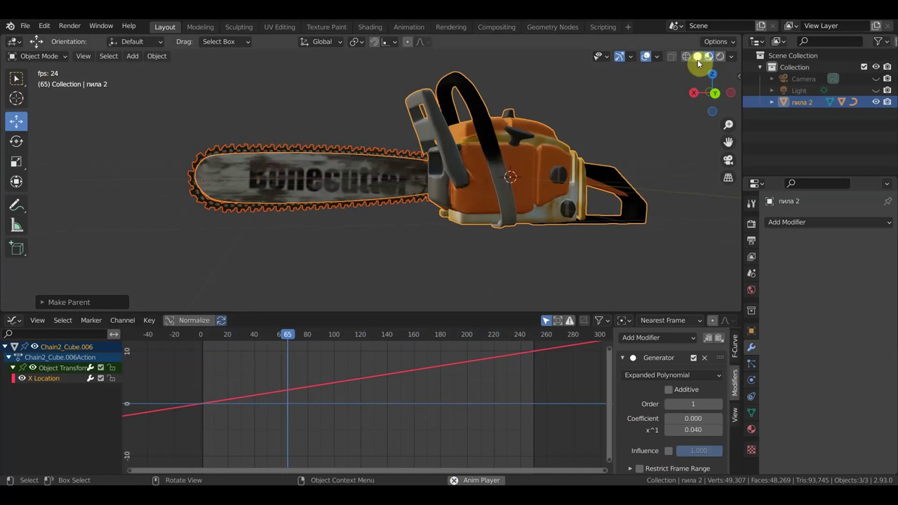
left_click(644, 57)
scroll(562, 214, "up", 2)
scroll(553, 222, "down", 2)
mouse_move(553, 223)
middle_mouse_down()
mouse_move(598, 234)
mouse_move(503, 254)
middle_mouse_up()
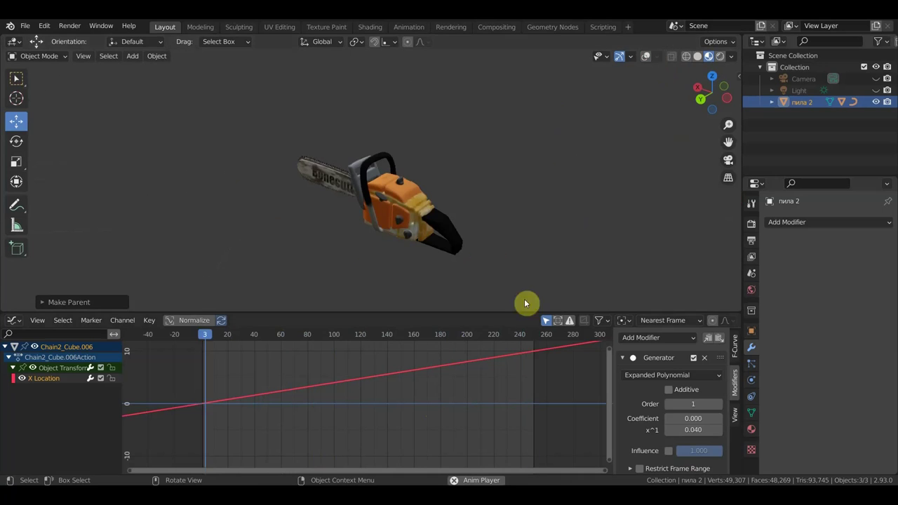
mouse_move(425, 261)
middle_mouse_down()
mouse_move(427, 233)
mouse_move(517, 204)
middle_mouse_up()
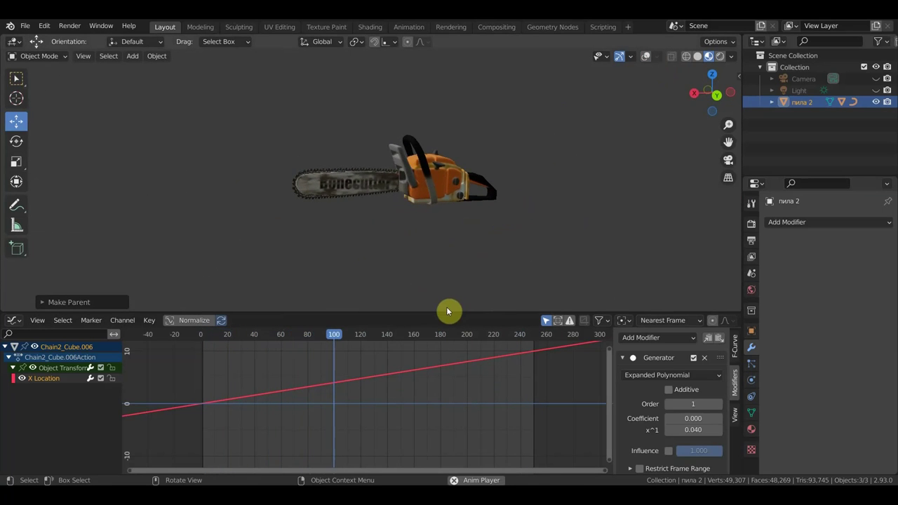
left_click_drag(447, 313, 448, 376)
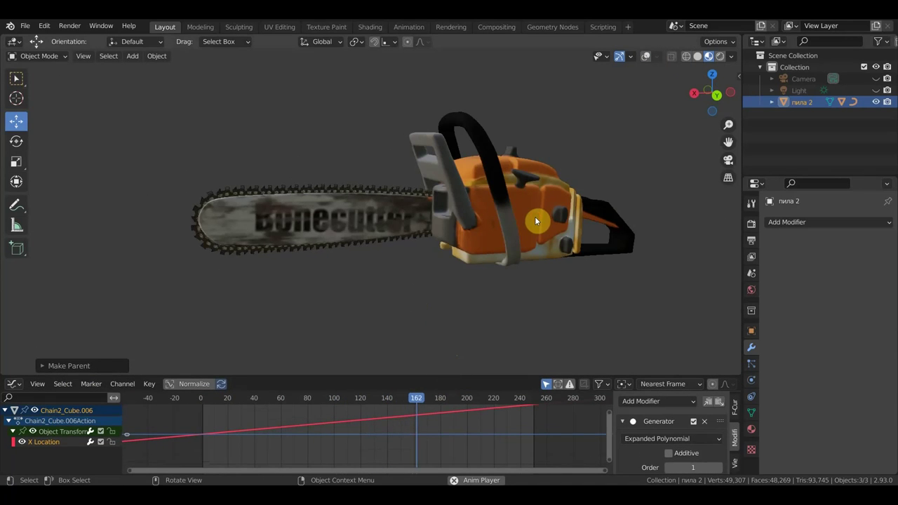
Select only the chainsaw body, briefly showing then hiding the viewport overlays.
left_click(535, 216)
left_click(646, 60)
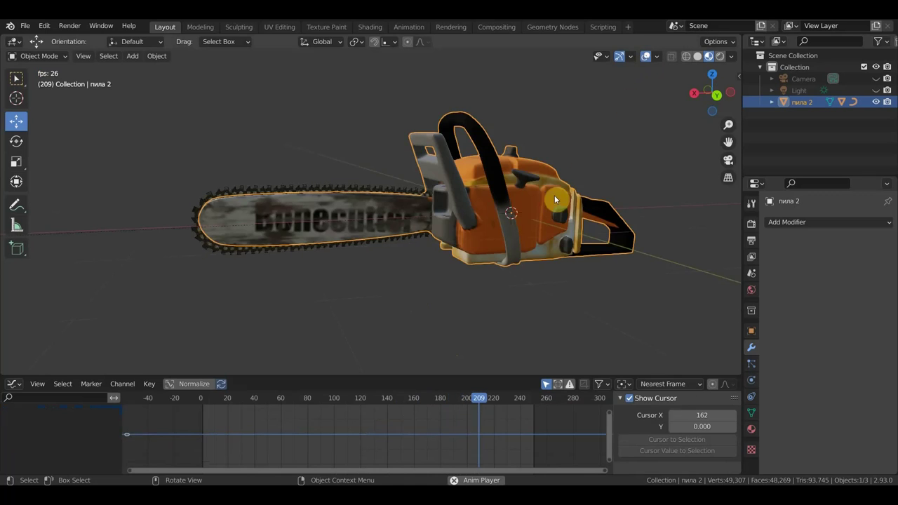
mouse_move(538, 212)
middle_mouse_down()
mouse_move(474, 226)
mouse_move(481, 217)
middle_mouse_up()
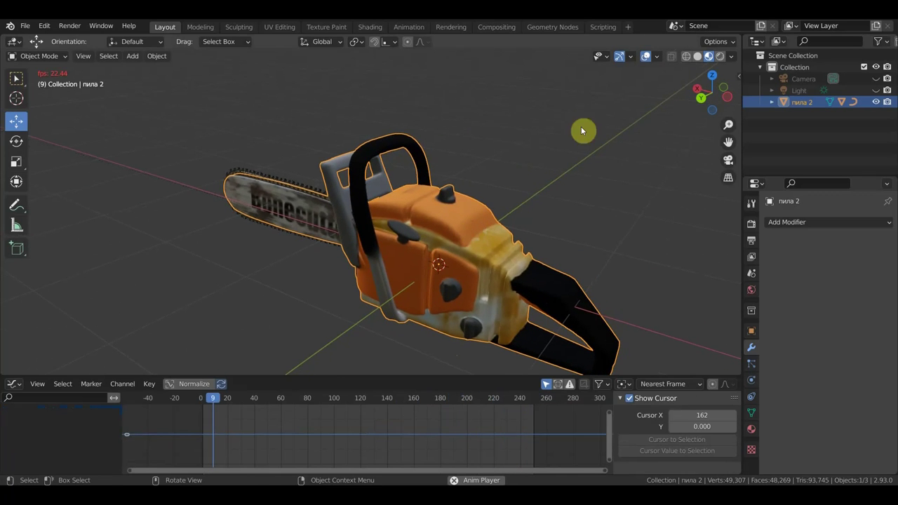
left_click(647, 56)
middle_click_drag(562, 218, 555, 221)
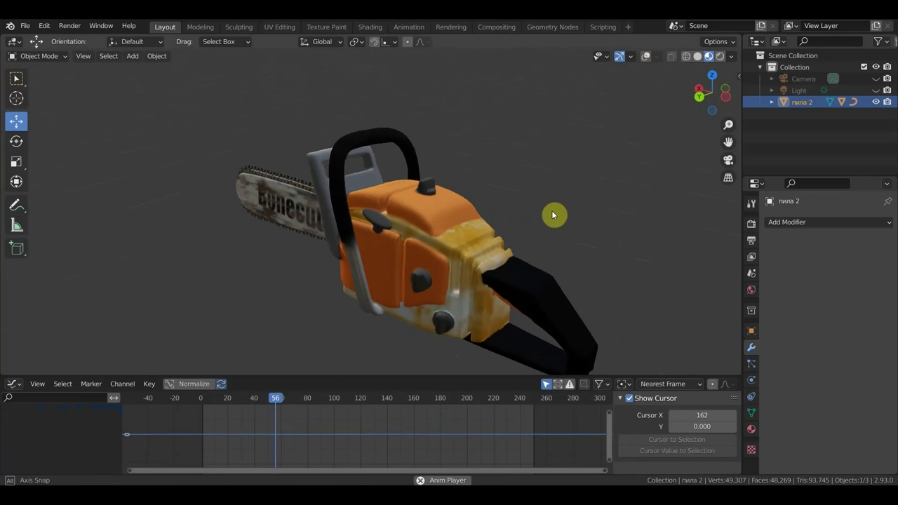
Rotate the saw body in three passes to a new orientation and enlarge the graph editor.
key("r")
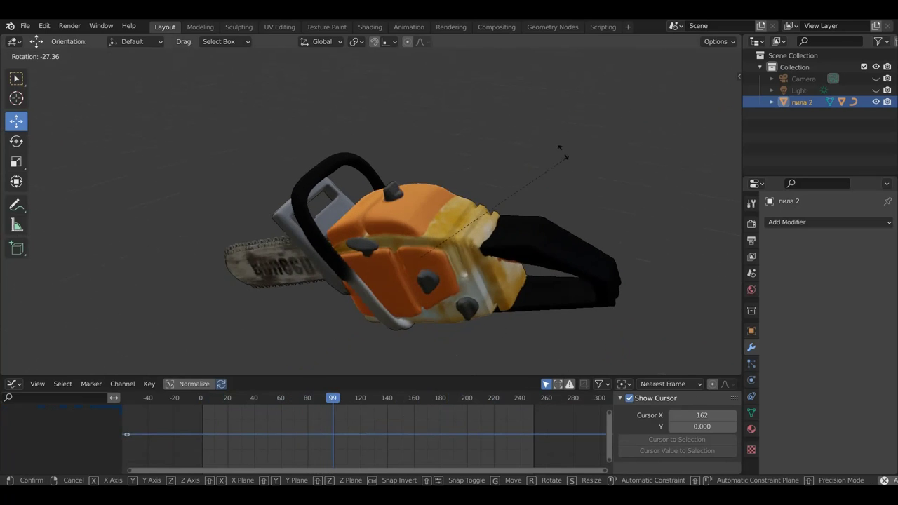
left_click(555, 131)
mouse_move(527, 235)
middle_mouse_down()
mouse_move(557, 202)
mouse_move(579, 155)
mouse_move(664, 119)
mouse_move(729, 127)
middle_mouse_up()
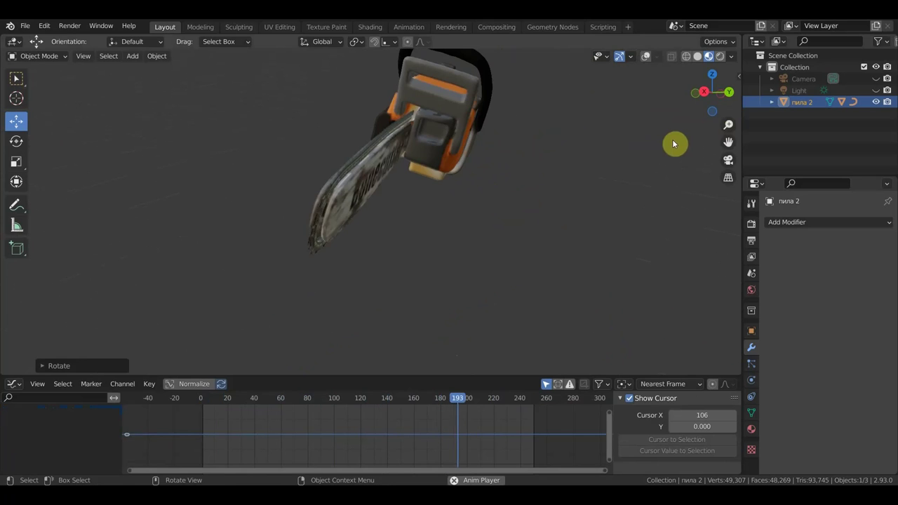
key("r")
left_click(537, 153)
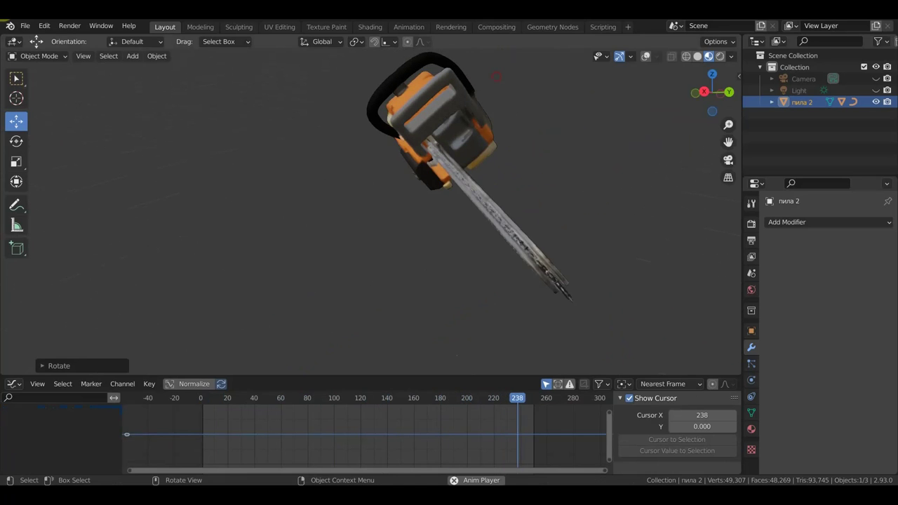
key("r")
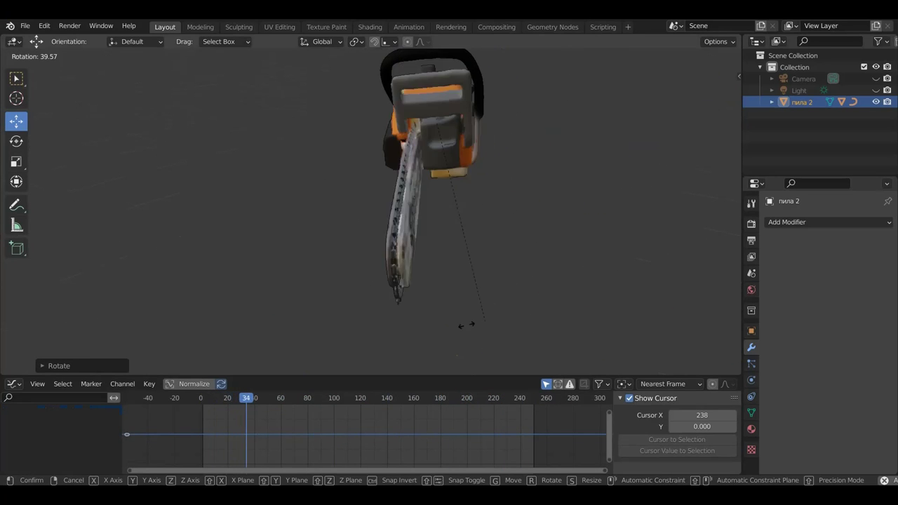
left_click(418, 309)
mouse_move(417, 311)
middle_mouse_down()
mouse_move(433, 266)
mouse_move(390, 203)
middle_mouse_up()
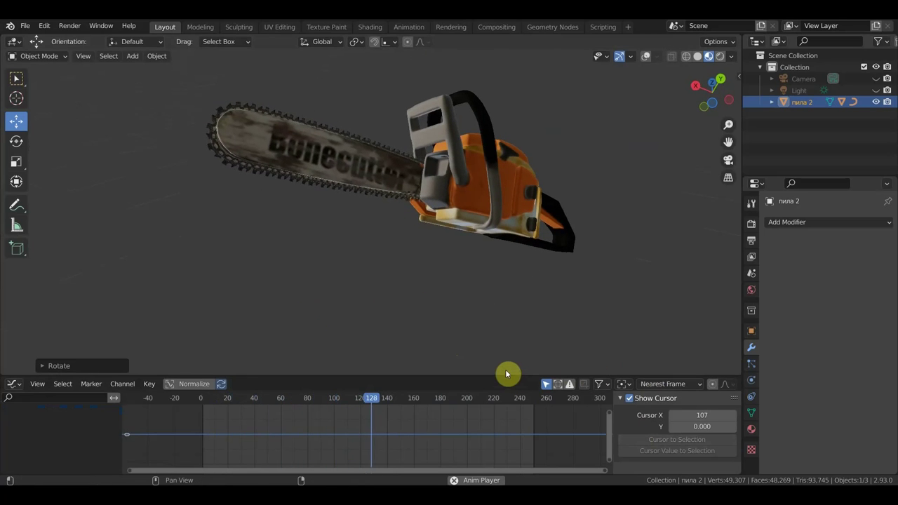
left_click_drag(505, 374, 510, 258)
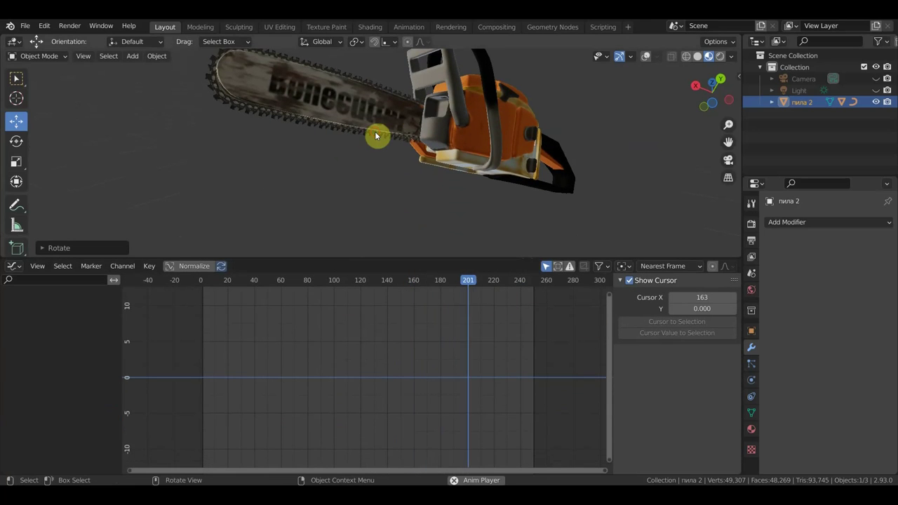
Make Chain2_Cube.006 active and change its Generator x^1 coefficient from 0.040 to 0.020.
left_click(377, 137)
left_click(379, 136)
left_click(553, 101)
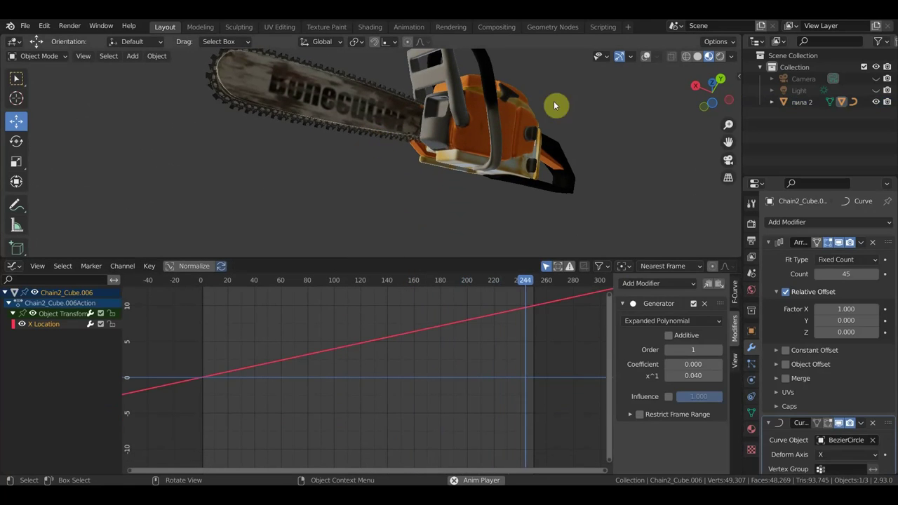
left_click(645, 57)
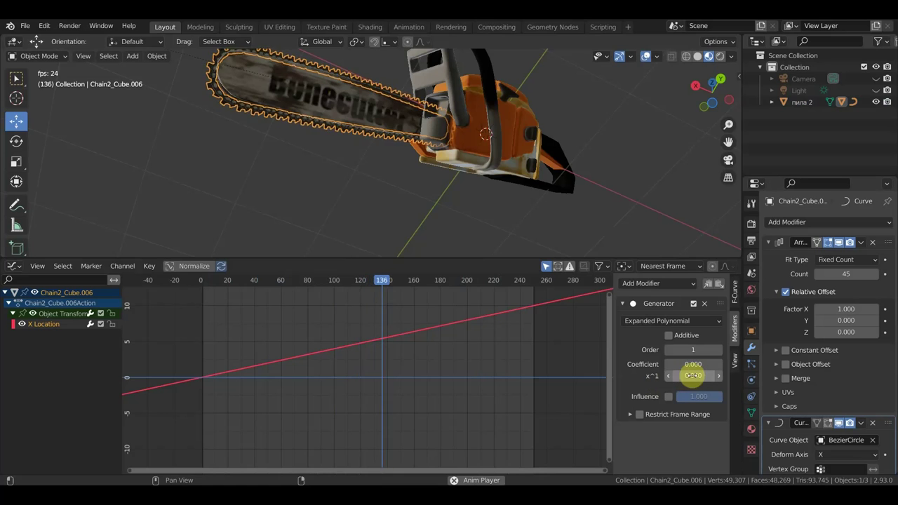
left_click(697, 376)
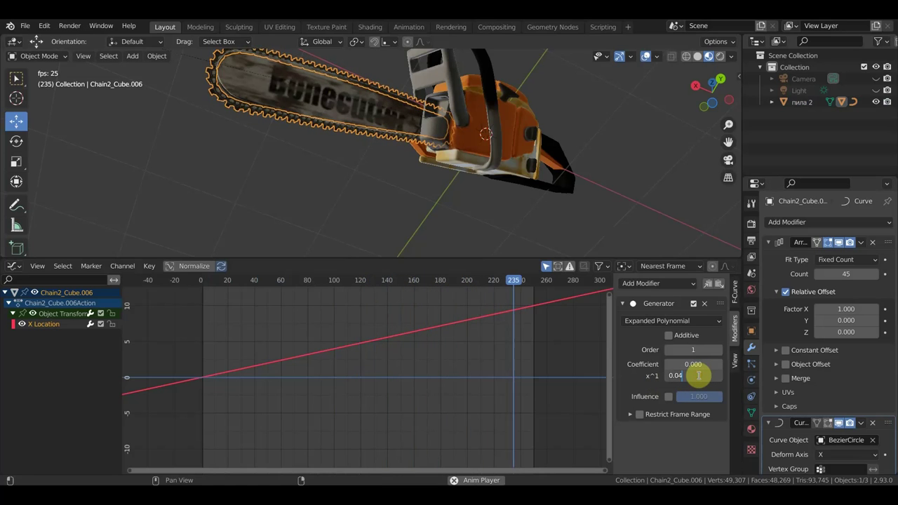
key("BackSpace")
type("20")
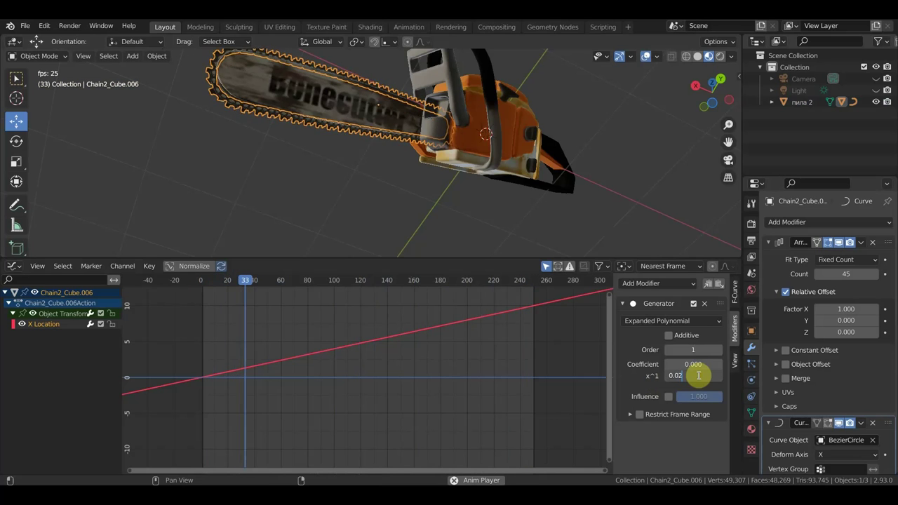
key("Return")
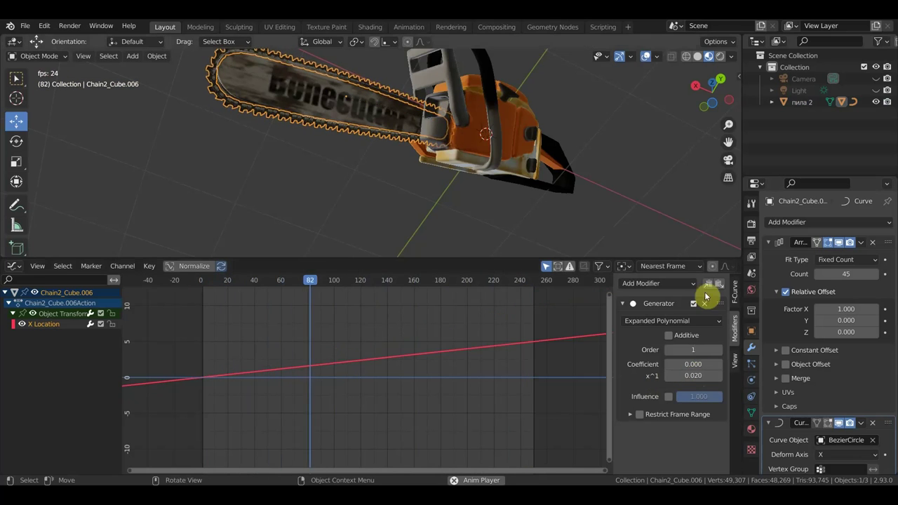
Hide the viewport overlays and stop the chain animation playback.
middle_click_drag(637, 175, 613, 213)
middle_click_drag(621, 171, 623, 250)
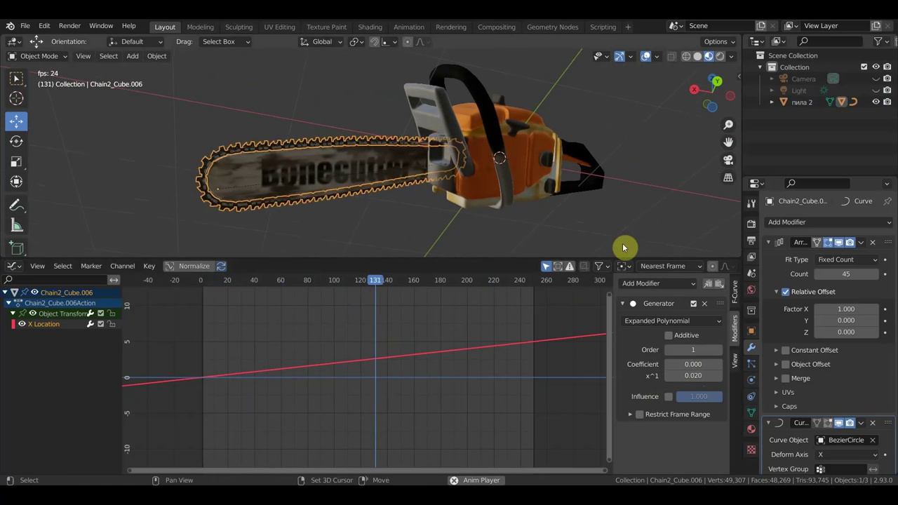
left_click(647, 56)
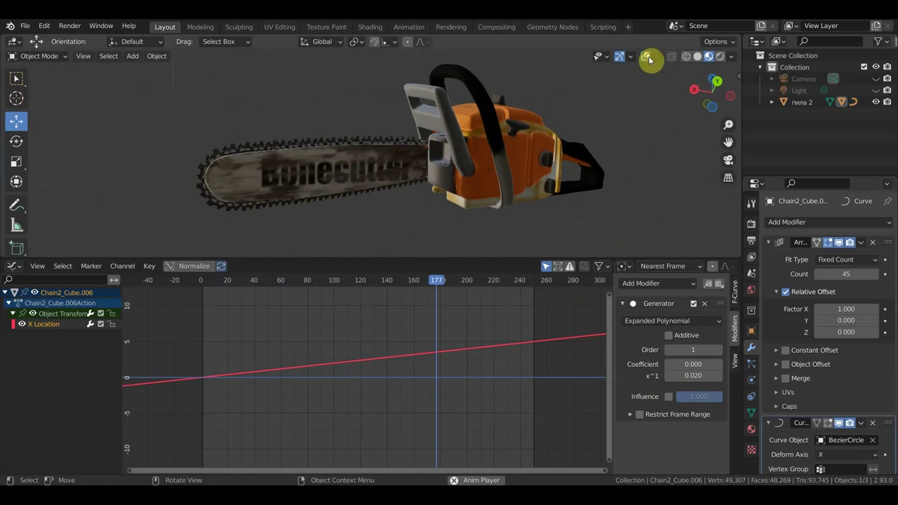
middle_click_drag(628, 158, 601, 152)
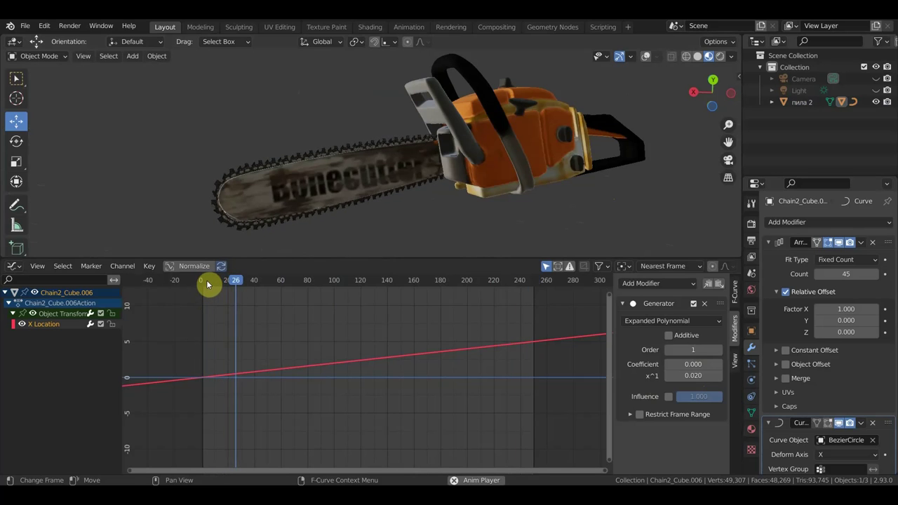
key("space")
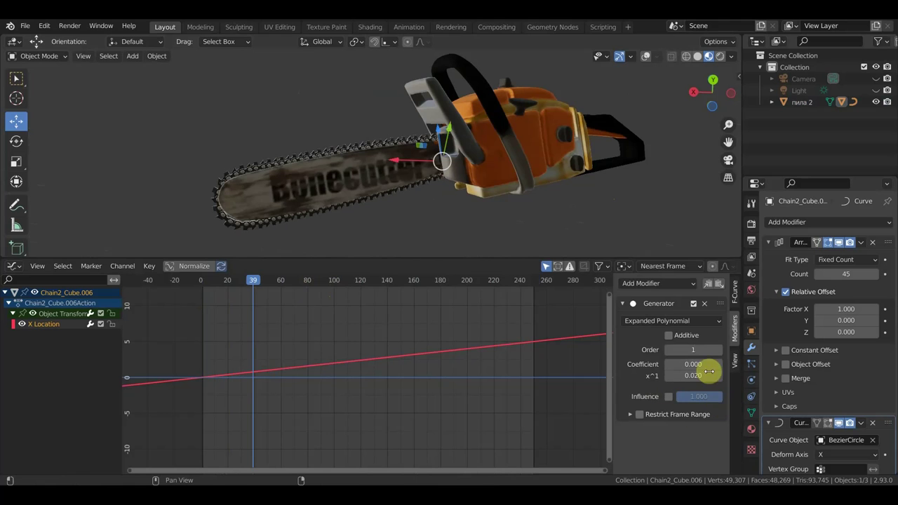
mouse_move(372, 203)
middle_mouse_down()
mouse_move(421, 226)
mouse_move(356, 188)
middle_mouse_up()
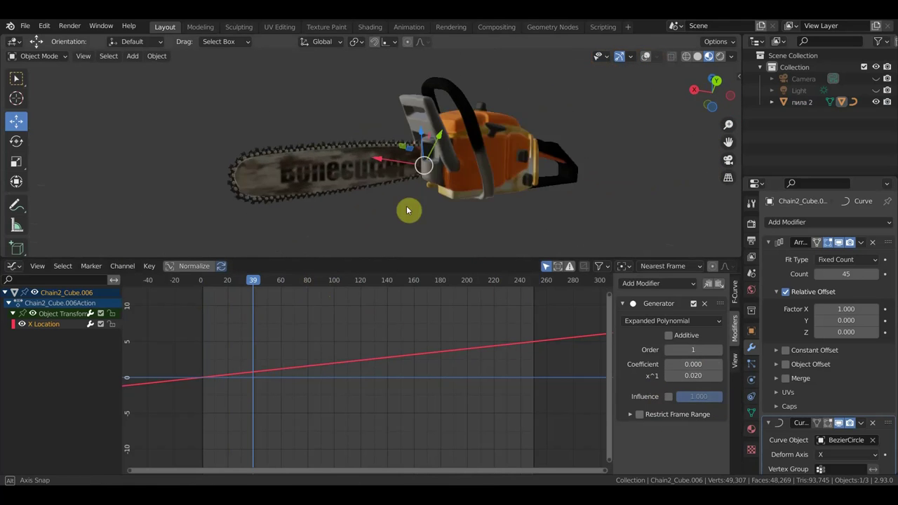
scroll(501, 159, "up", 2)
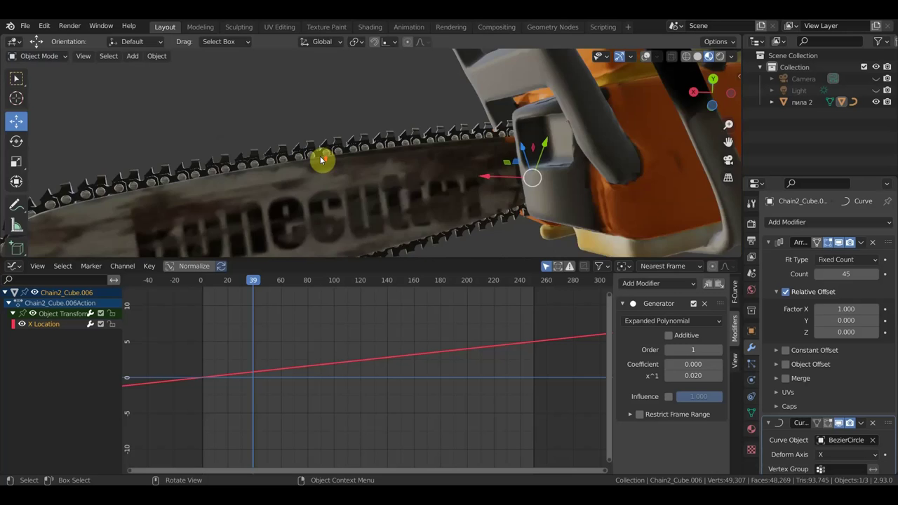
Zoom in on the chain teeth, show the overlays, and enlarge the 3D view over the graph editor.
scroll(321, 156, "up", 3)
scroll(321, 157, "up", 2)
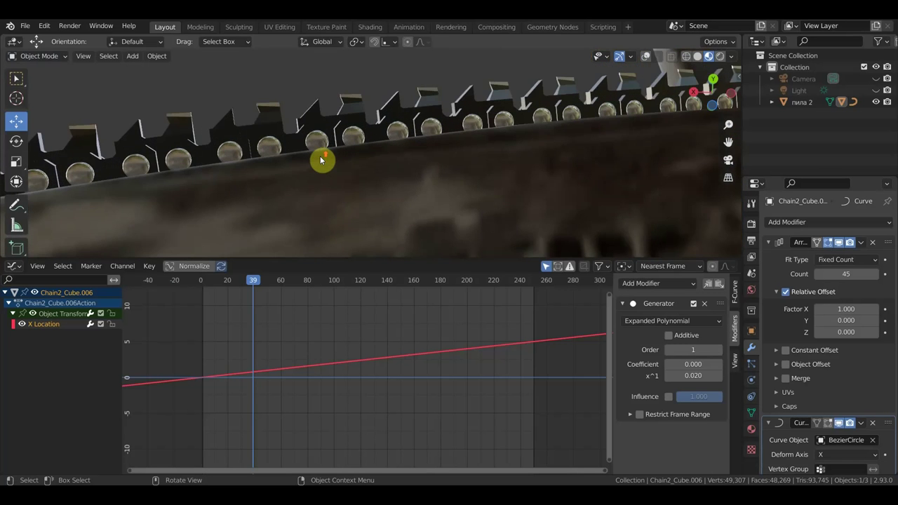
scroll(357, 131, "down", 3)
scroll(360, 134, "down", 2)
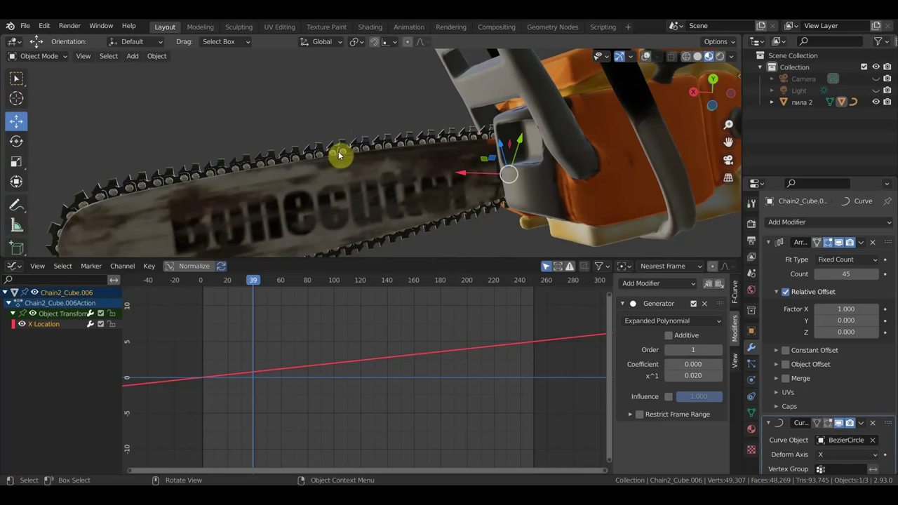
left_click(647, 56)
scroll(467, 184, "down", 3)
scroll(466, 185, "down", 2)
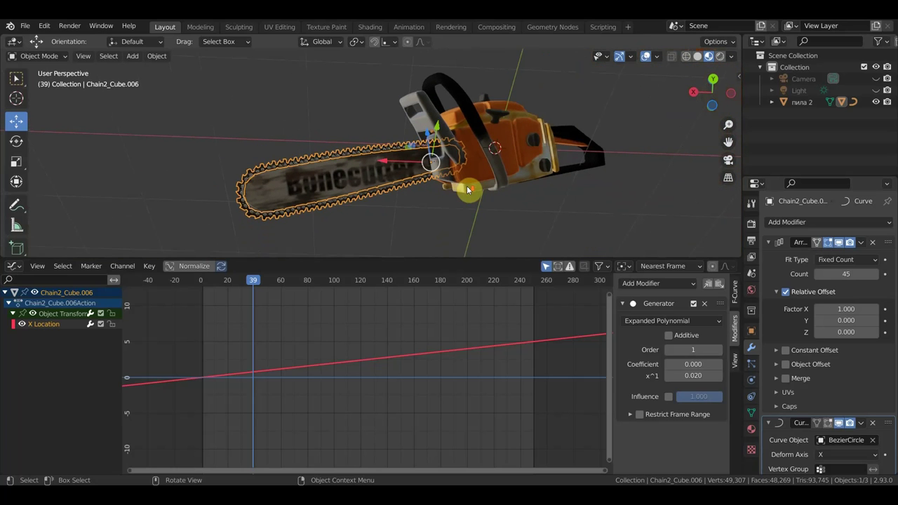
left_click_drag(460, 263, 463, 391)
mouse_move(482, 328)
middle_mouse_down()
mouse_move(396, 344)
mouse_move(526, 335)
mouse_move(567, 355)
mouse_move(484, 313)
mouse_move(415, 248)
middle_mouse_up()
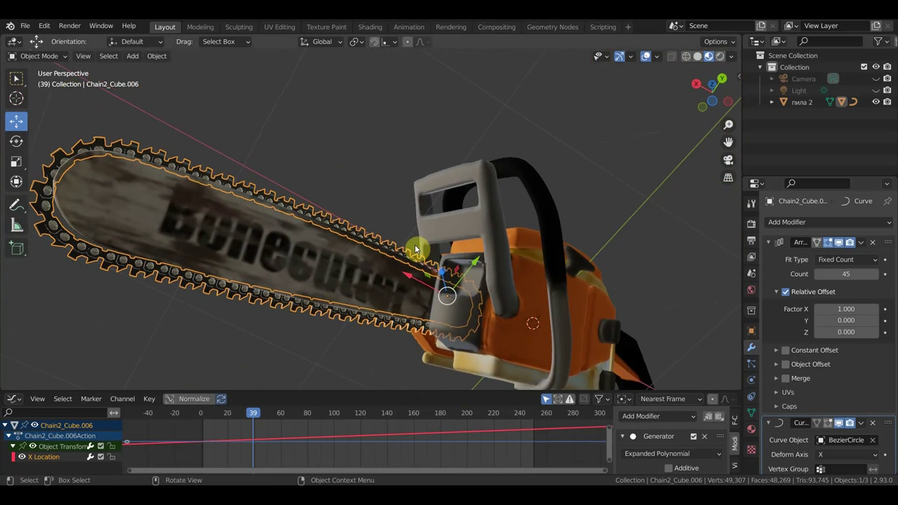